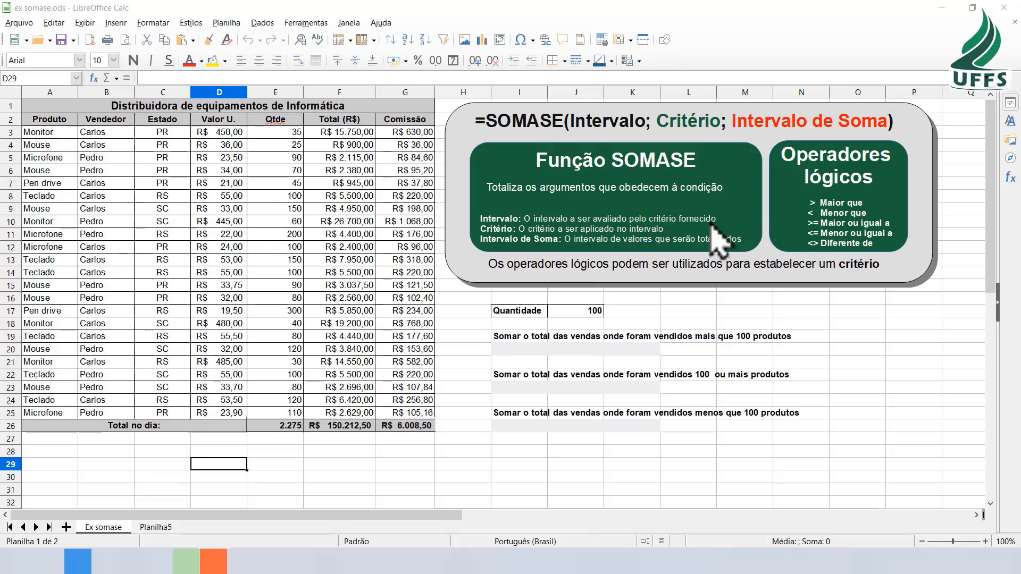
Review the seller column B3:B25 and the commission column G3:G25 in the sales table
{"action": "left_click_drag", "start_coordinate": [108, 135], "coordinate": [97, 414]}
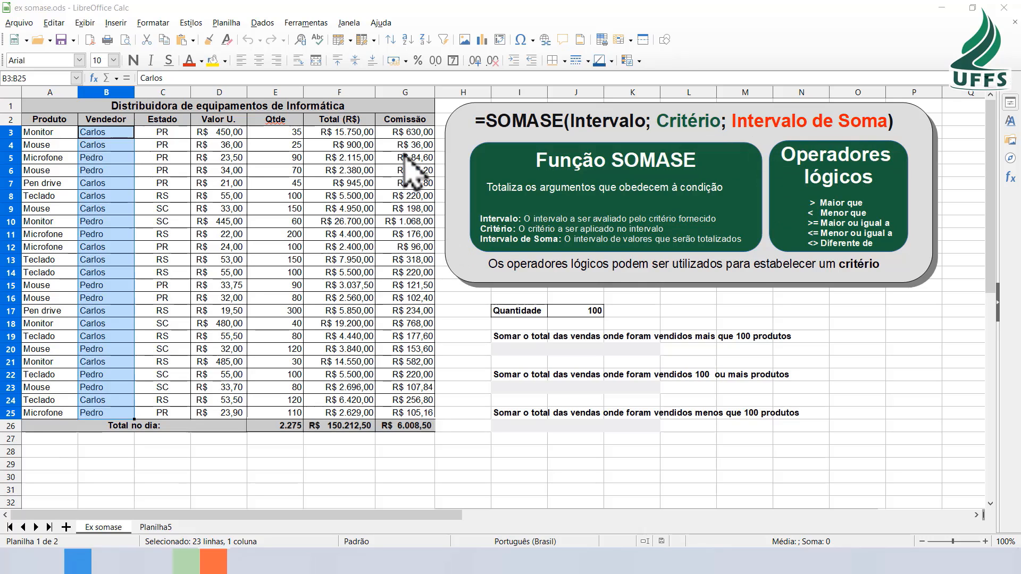
{"action": "left_click_drag", "start_coordinate": [410, 133], "coordinate": [402, 432]}
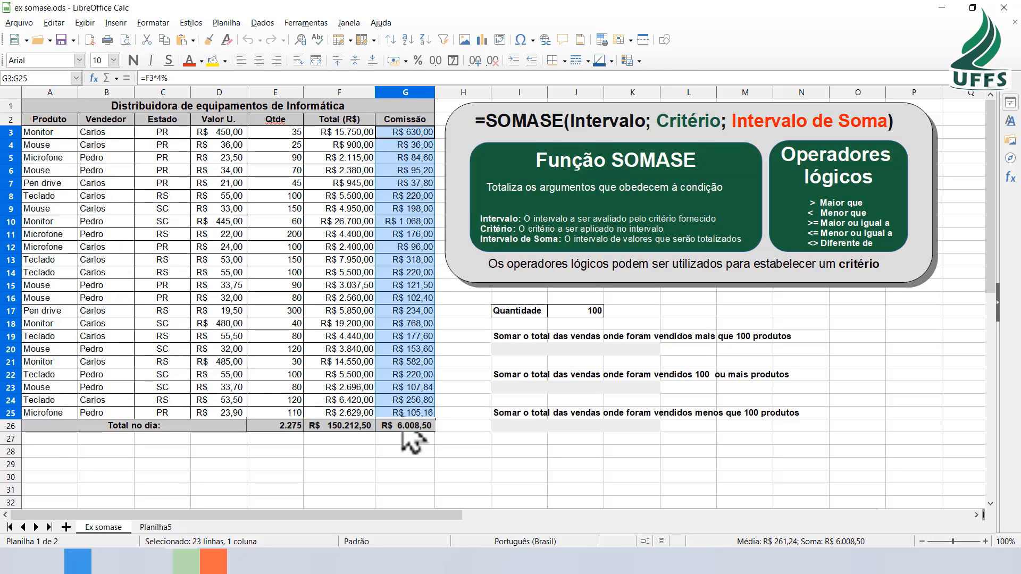
{"action": "left_click_drag", "start_coordinate": [115, 133], "coordinate": [102, 407]}
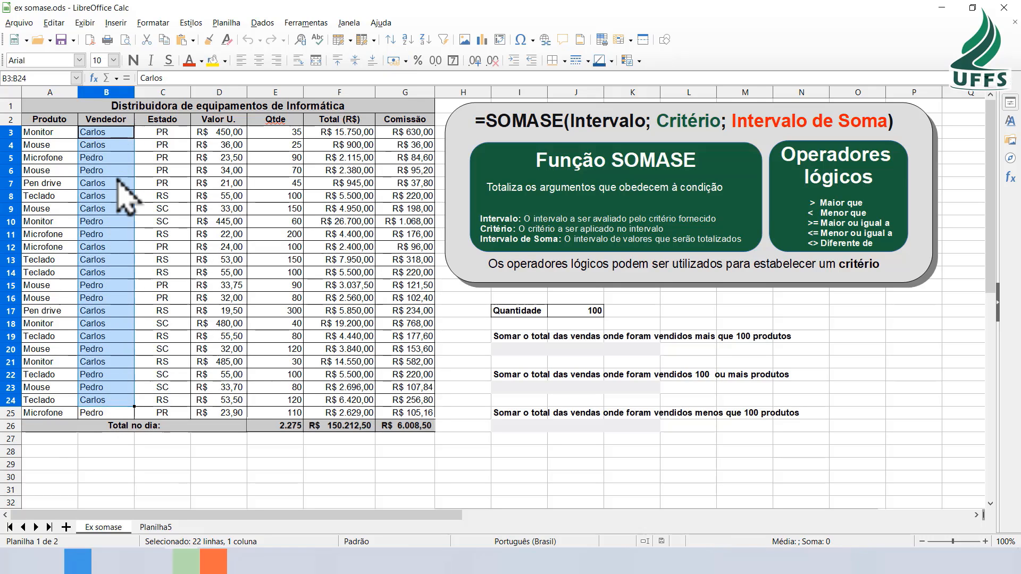
{"action": "left_click", "coordinate": [402, 134]}
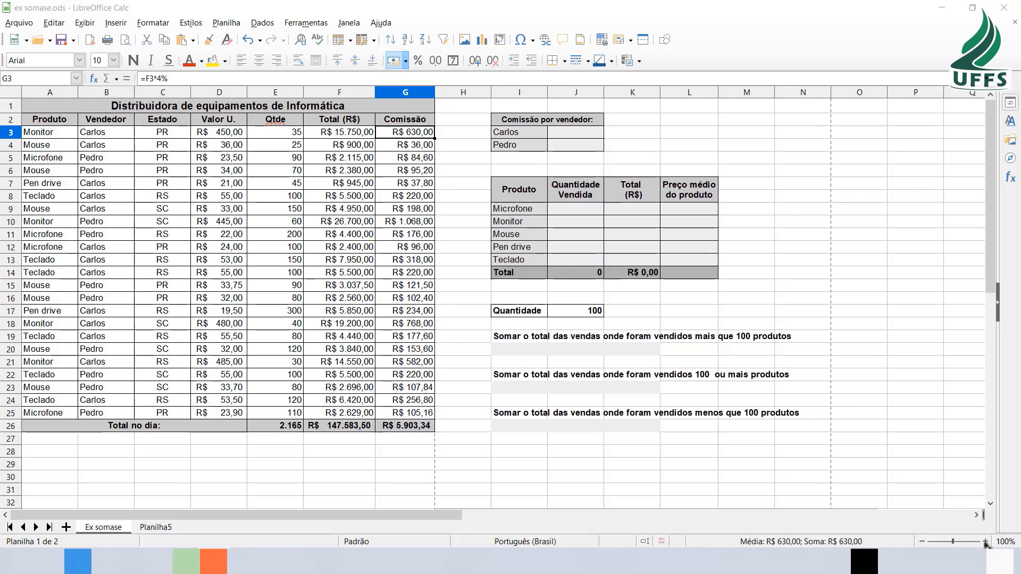
Start a SOMASE formula in J3 for the first seller's commission, using B3:B25 as the range to evaluate
{"action": "left_click", "coordinate": [985, 542]}
{"action": "left_click", "coordinate": [985, 541]}
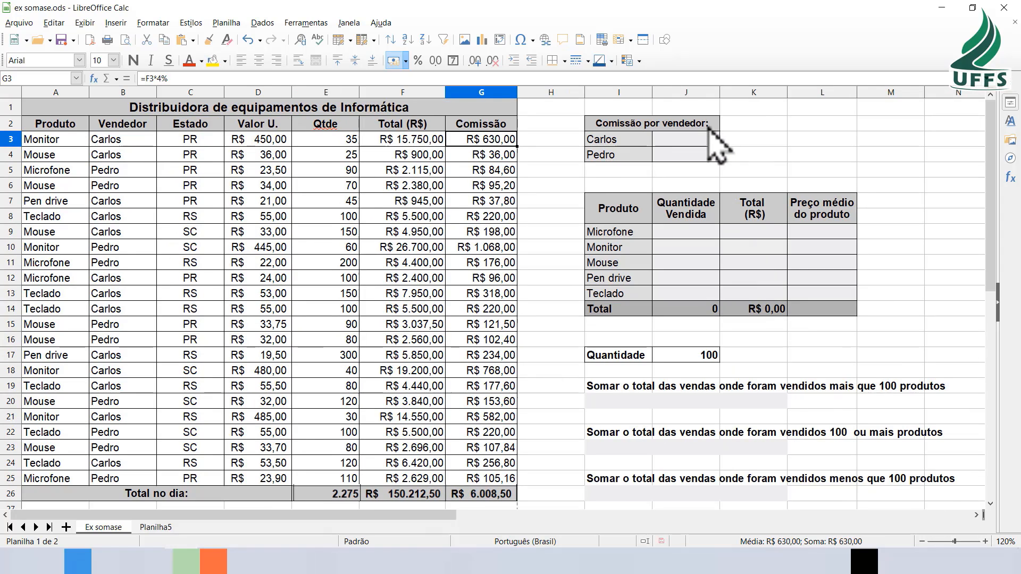
{"action": "left_click", "coordinate": [680, 140]}
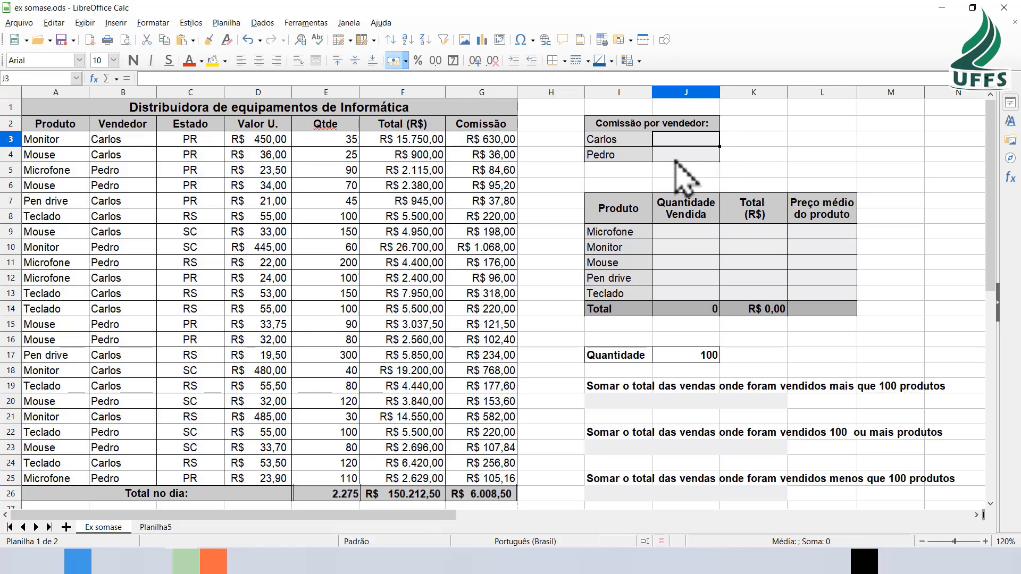
{"action": "left_click", "coordinate": [675, 160]}
{"action": "left_click", "coordinate": [664, 141]}
{"action": "type", "text": "=somase"}
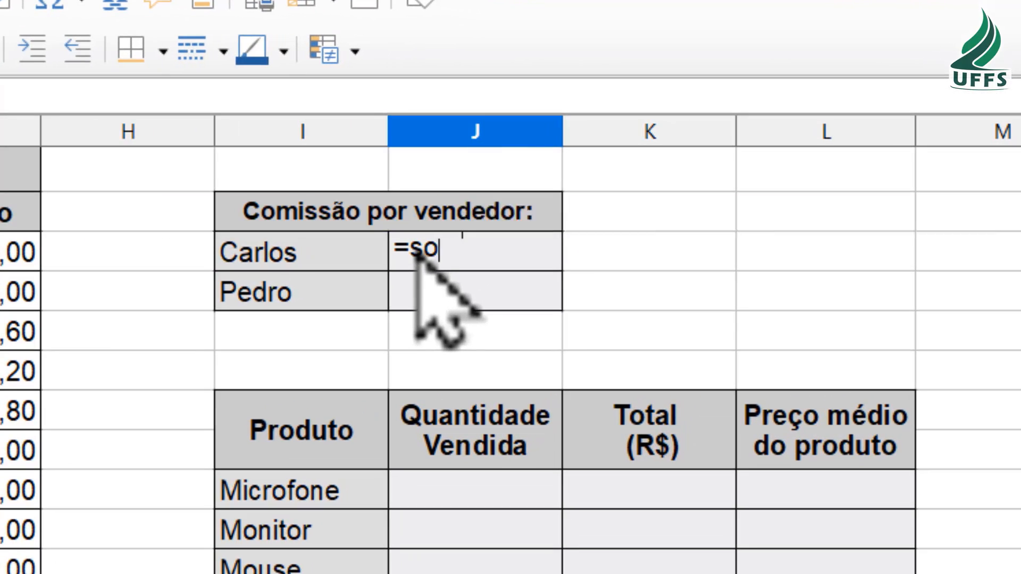
{"action": "type", "text": "("}
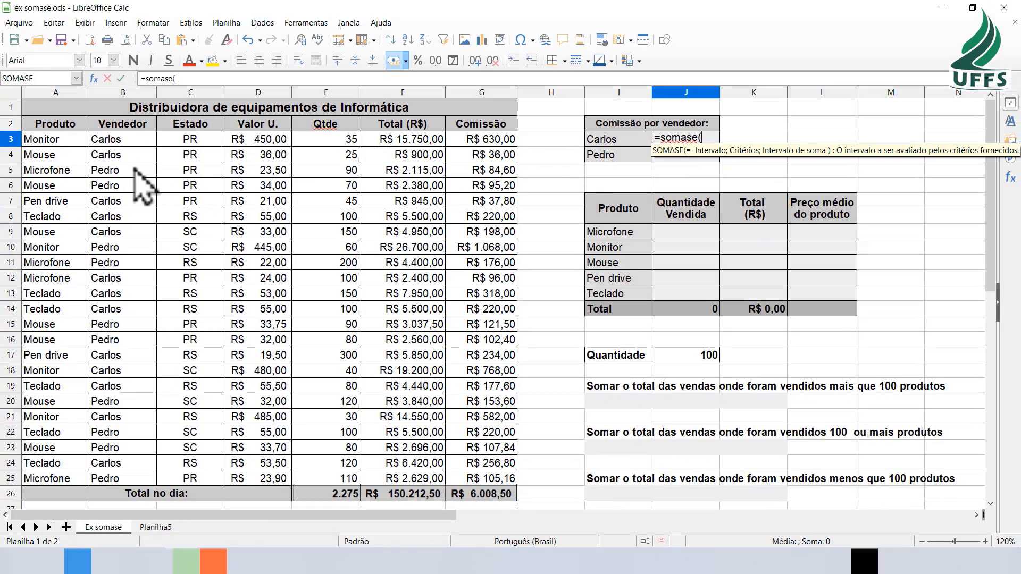
{"action": "left_click", "coordinate": [137, 139]}
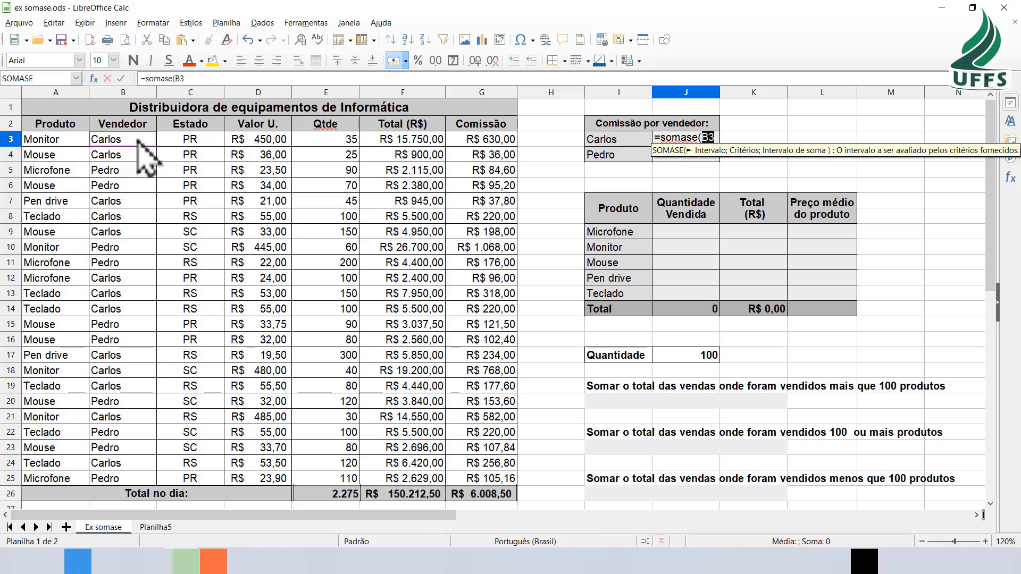
{"action": "left_click_drag", "start_coordinate": [137, 141], "coordinate": [127, 481]}
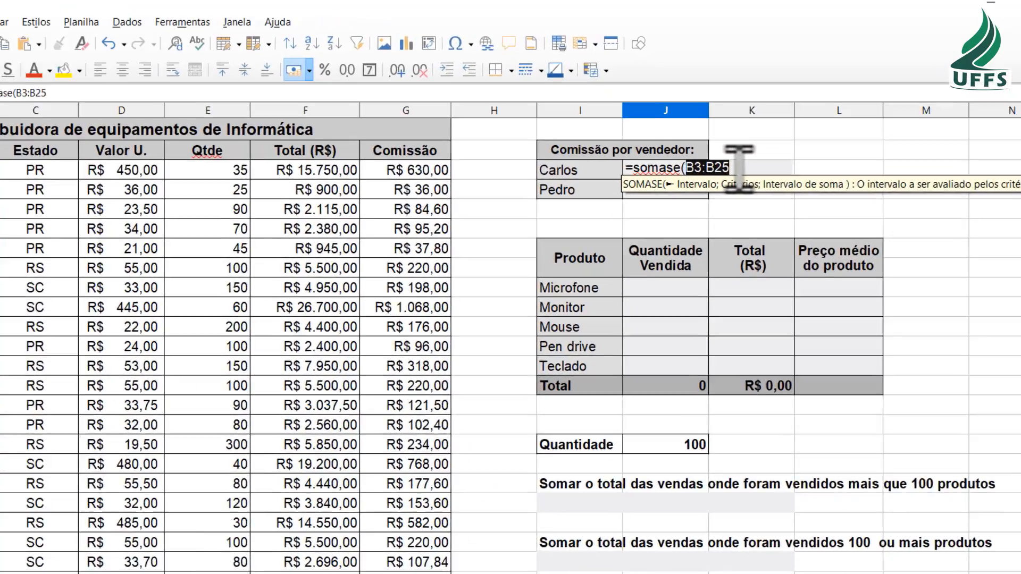
{"action": "type", "text": ";"}
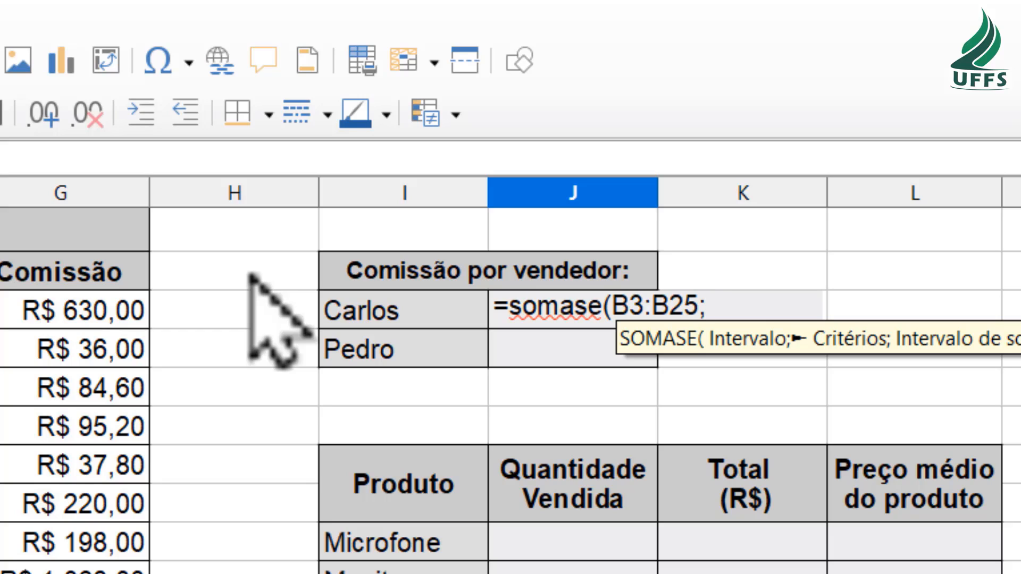
Complete the J3 formula with the first seller's name as a quoted text criterion and G3:G25 as the sum range
{"action": "type", "text": "\""}
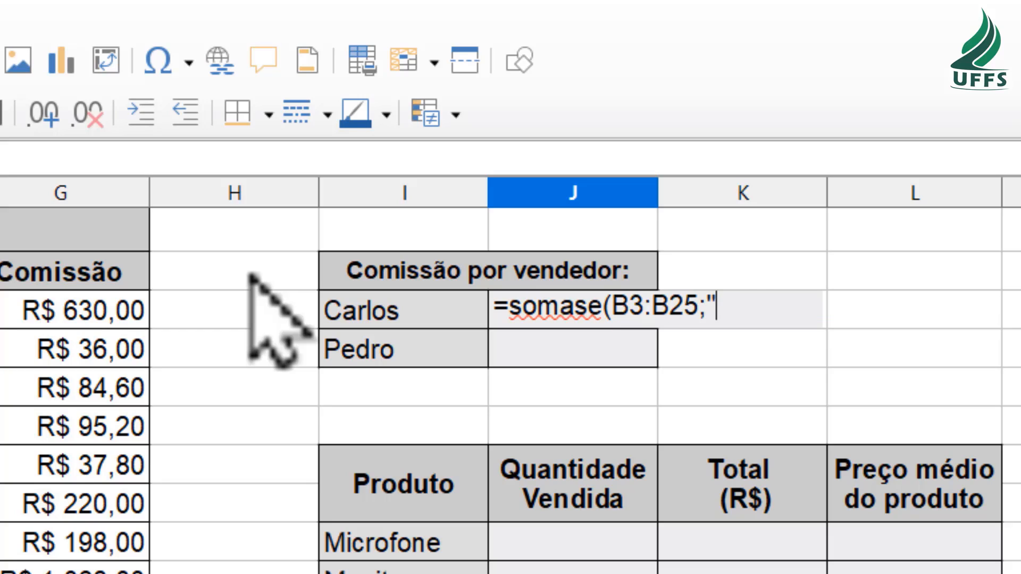
{"action": "type", "text": "Carlos"}
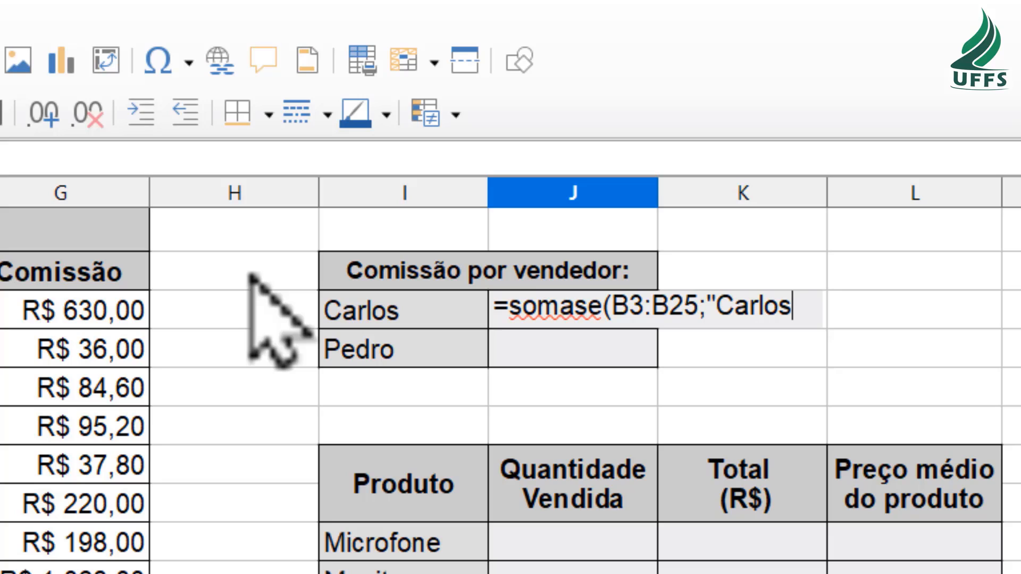
{"action": "type", "text": "\""}
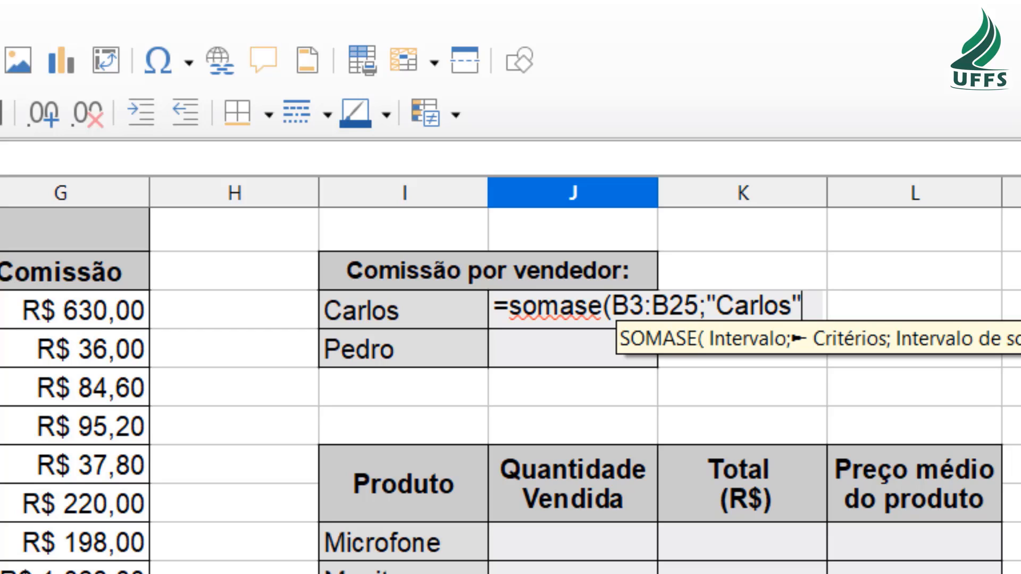
{"action": "type", "text": ";"}
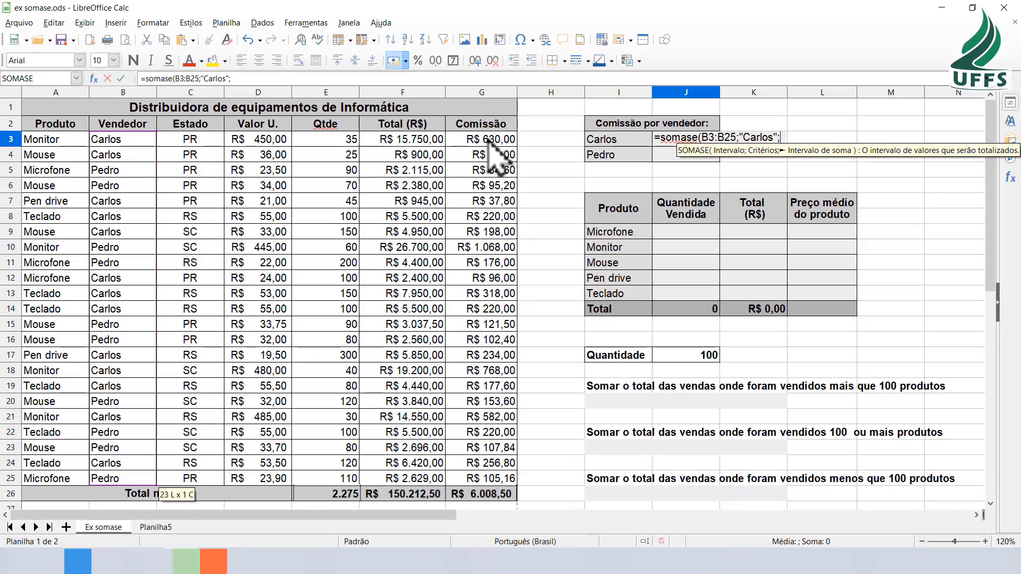
{"action": "left_click_drag", "start_coordinate": [488, 138], "coordinate": [480, 478]}
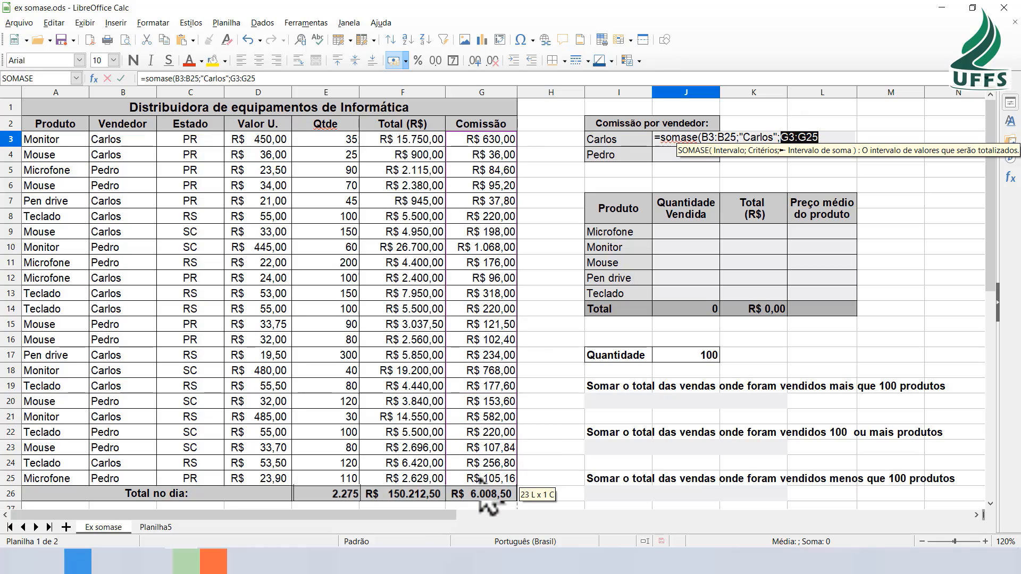
{"action": "type", "text": ")"}
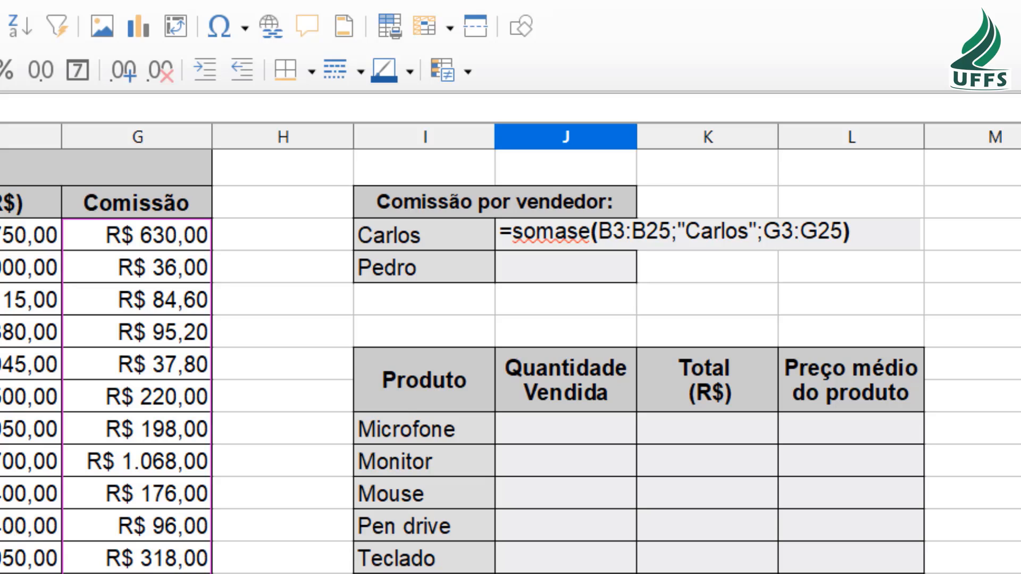
{"action": "key", "text": "Return"}
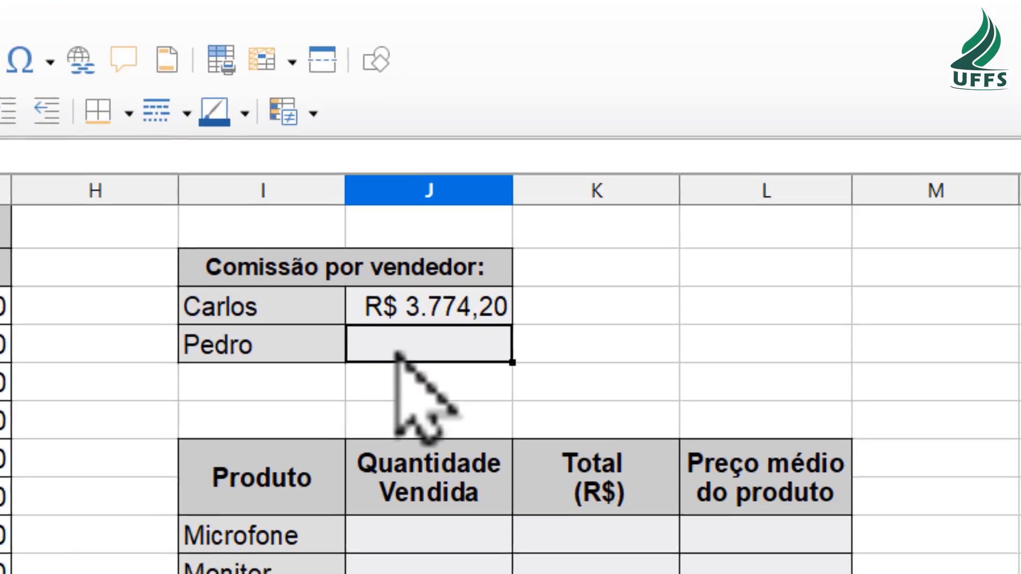
Total the second seller's commission in J4 with the formula =somase(B3:B25;I4;G3:G25)
{"action": "type", "text": "="}
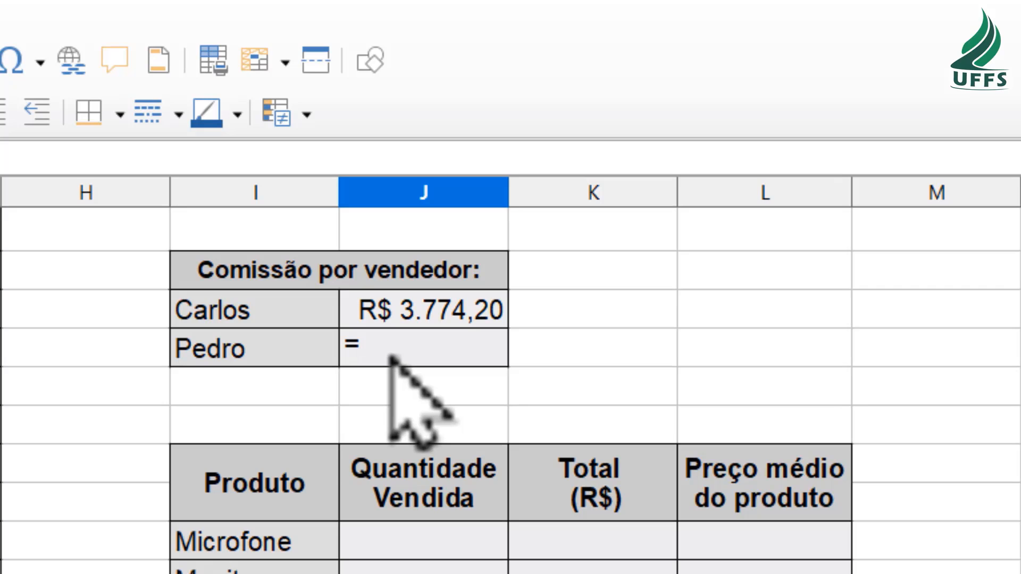
{"action": "type", "text": "somase("}
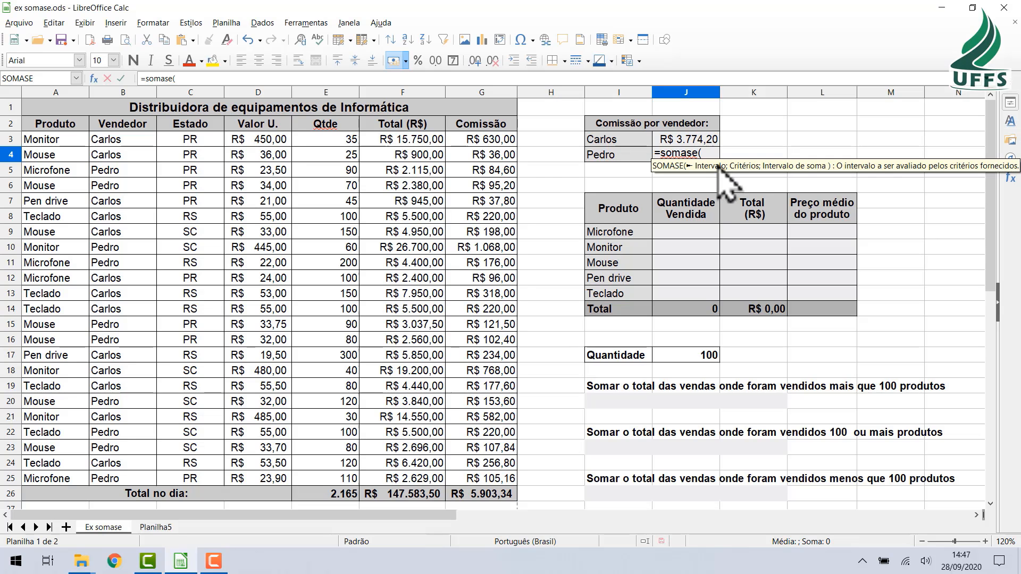
{"action": "left_click_drag", "start_coordinate": [135, 139], "coordinate": [115, 478]}
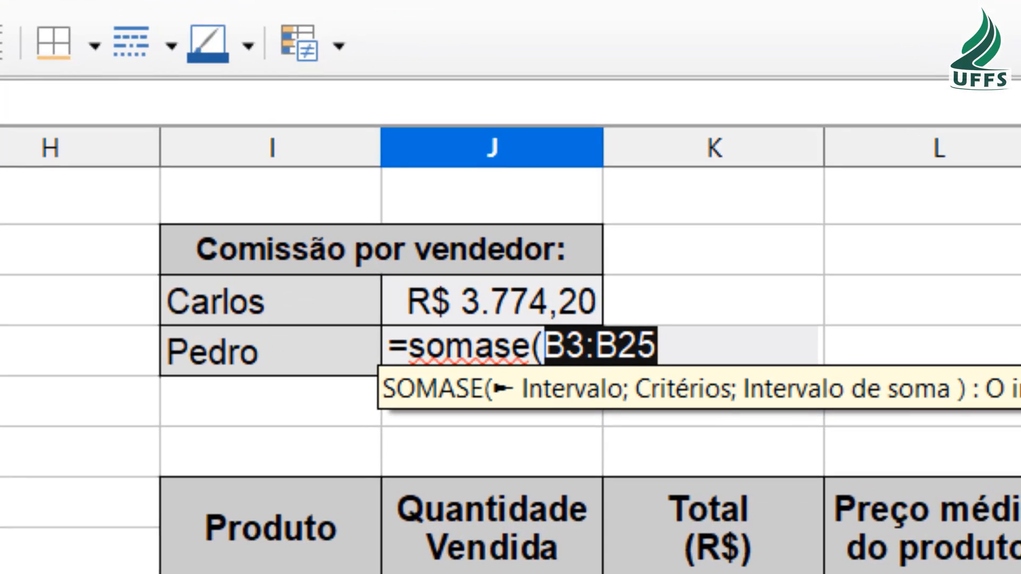
{"action": "type", "text": ";"}
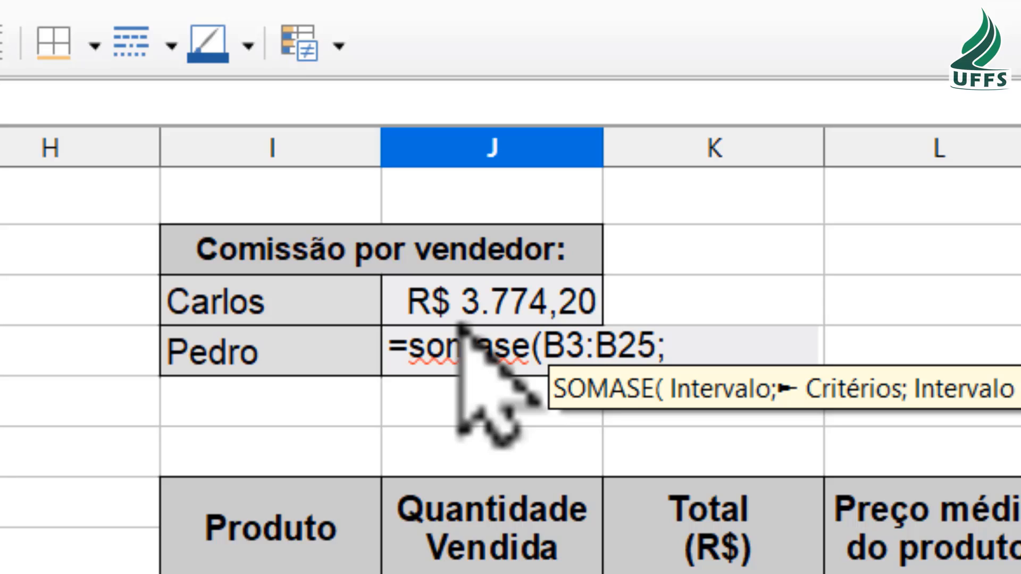
{"action": "left_click", "coordinate": [262, 363]}
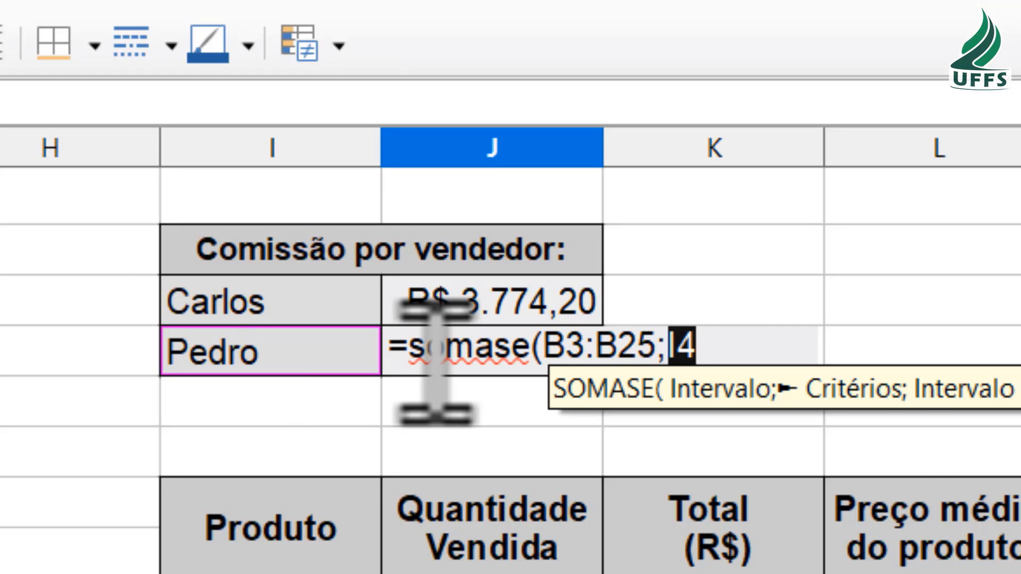
{"action": "type", "text": ";"}
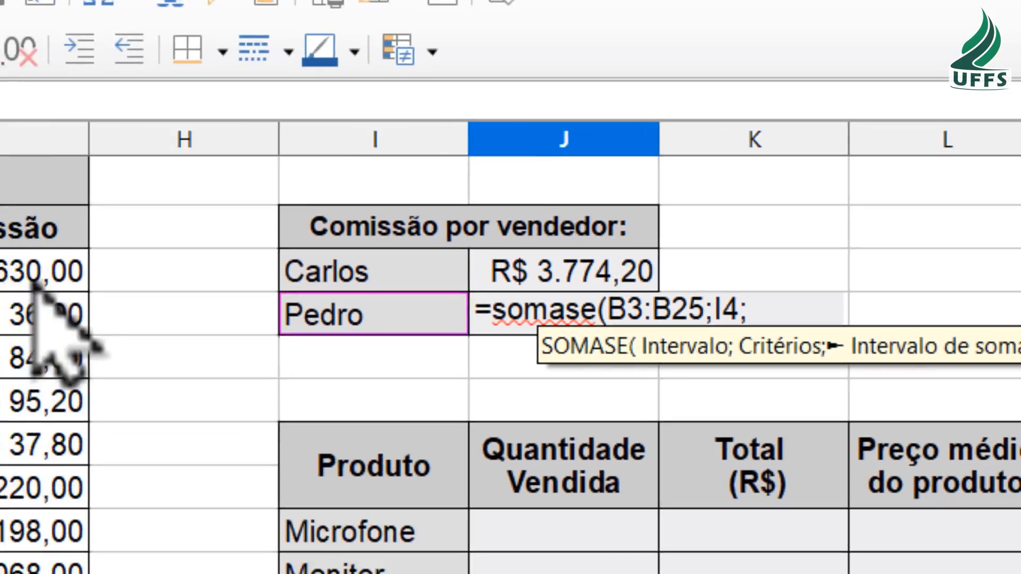
{"action": "left_click_drag", "start_coordinate": [550, 173], "coordinate": [587, 567]}
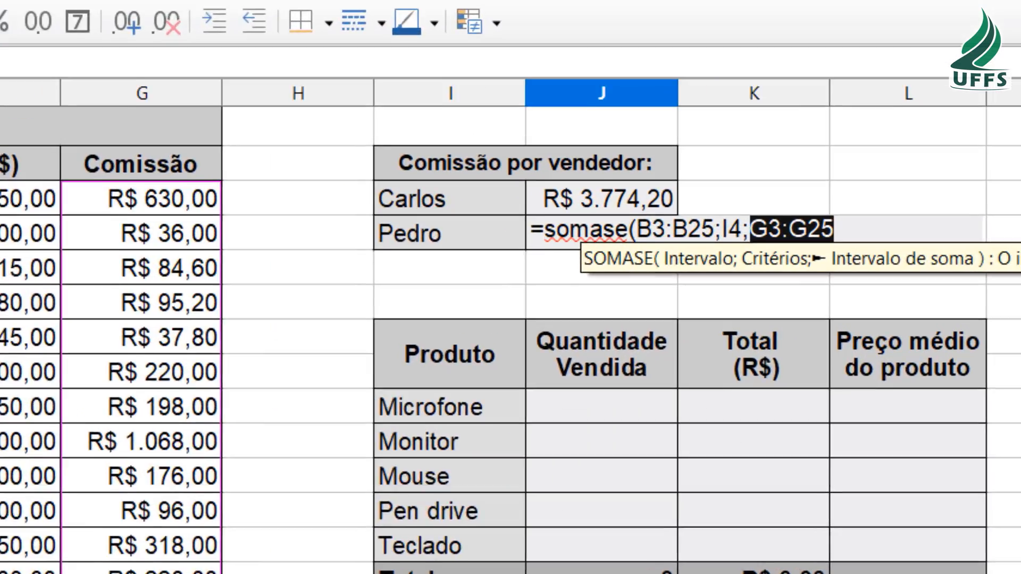
{"action": "type", "text": ")"}
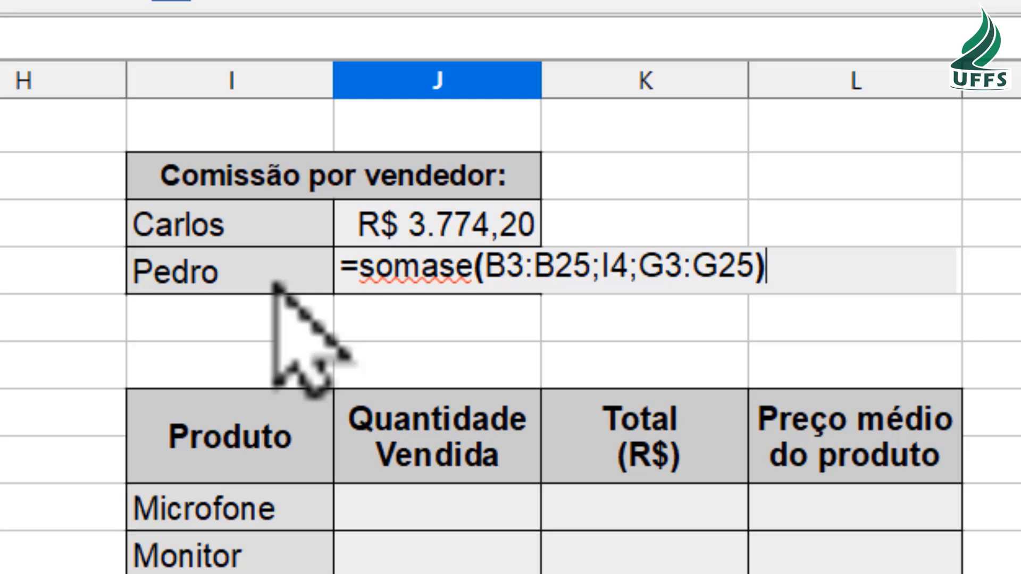
{"action": "key", "text": "Return"}
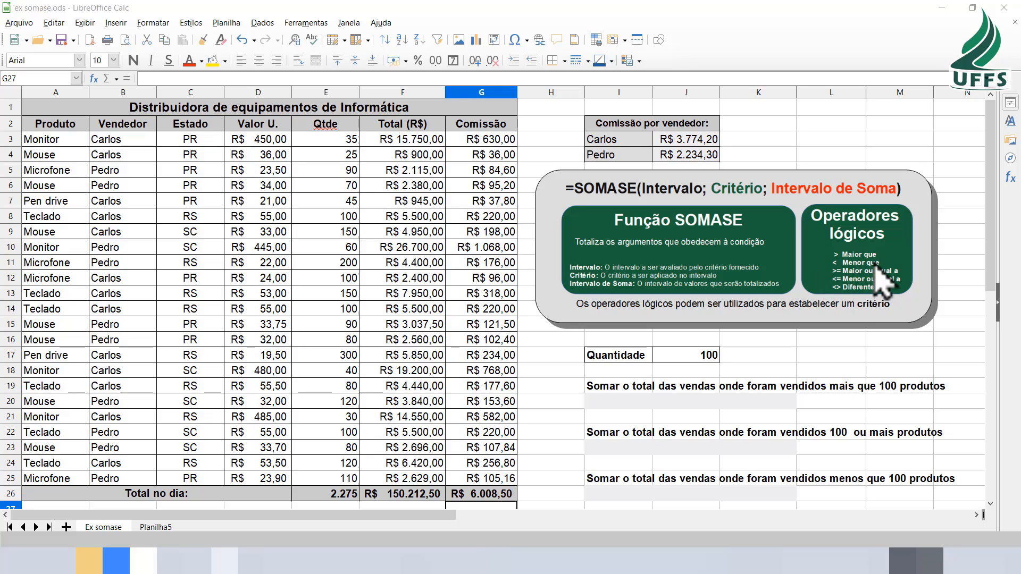
Start a SOMASE formula in I20 that evaluates E3:E25 with the criterion ">100"
{"action": "left_click", "coordinate": [603, 402]}
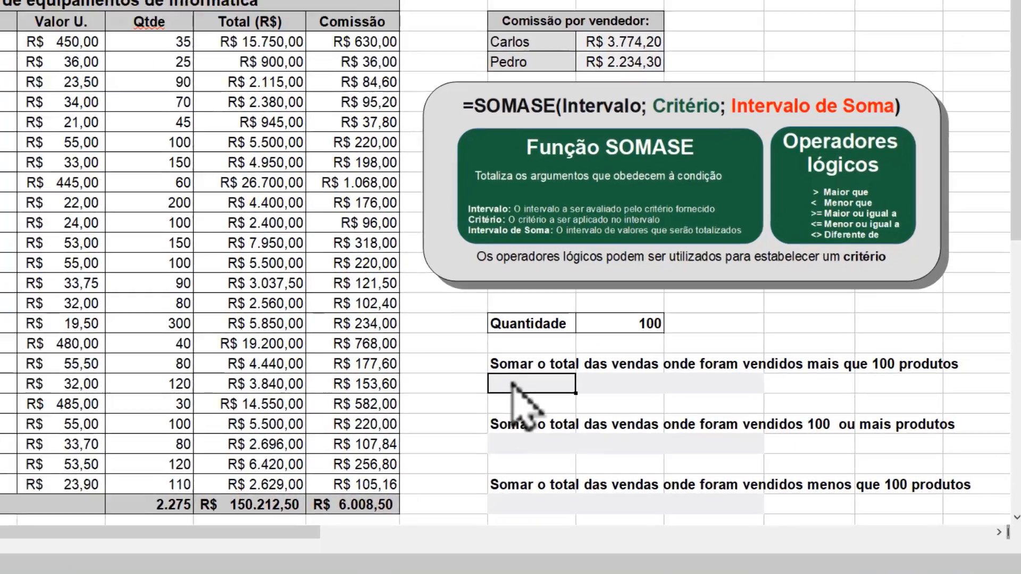
{"action": "type", "text": "=soma"}
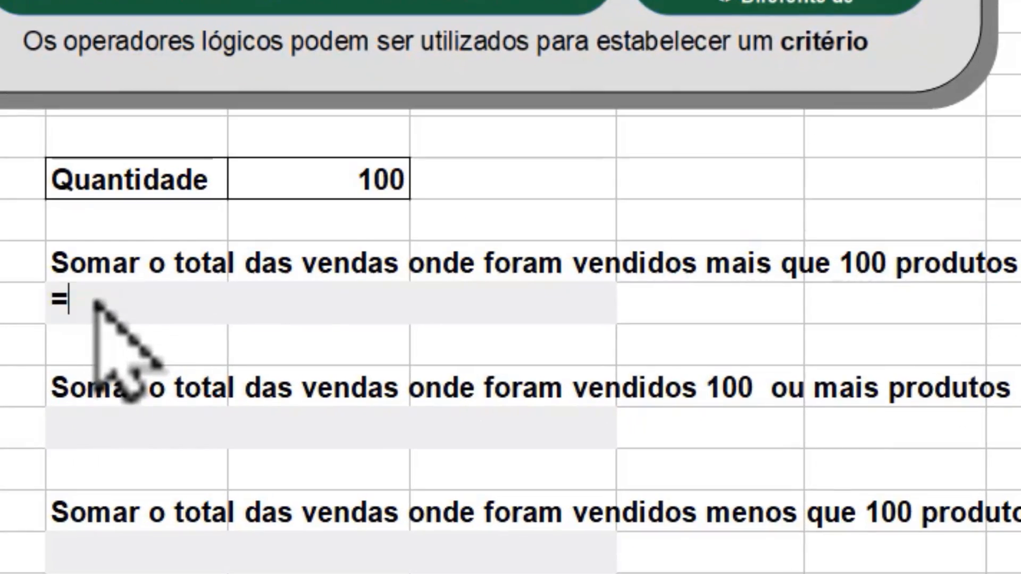
{"action": "type", "text": "se("}
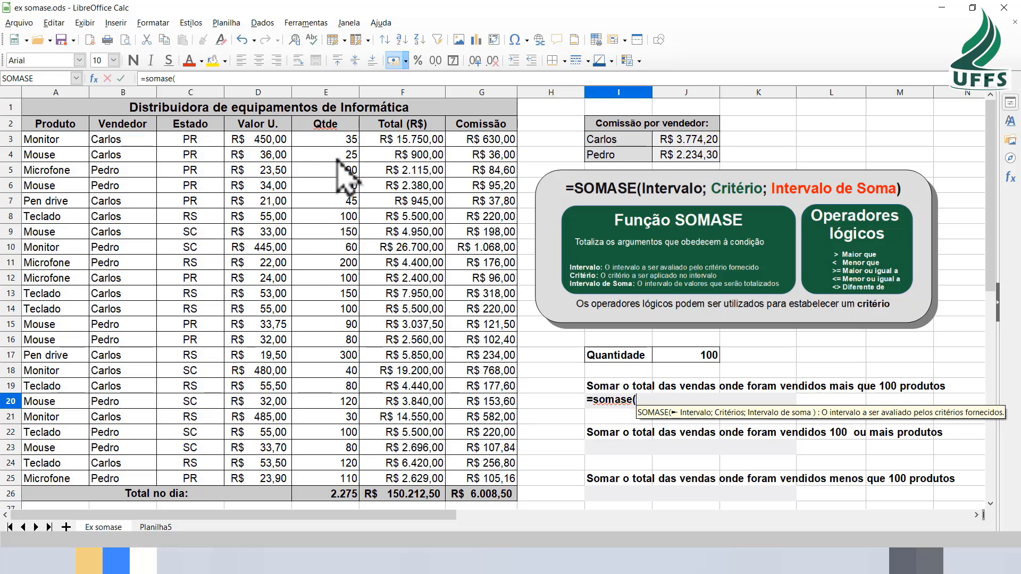
{"action": "left_click_drag", "start_coordinate": [343, 142], "coordinate": [342, 482]}
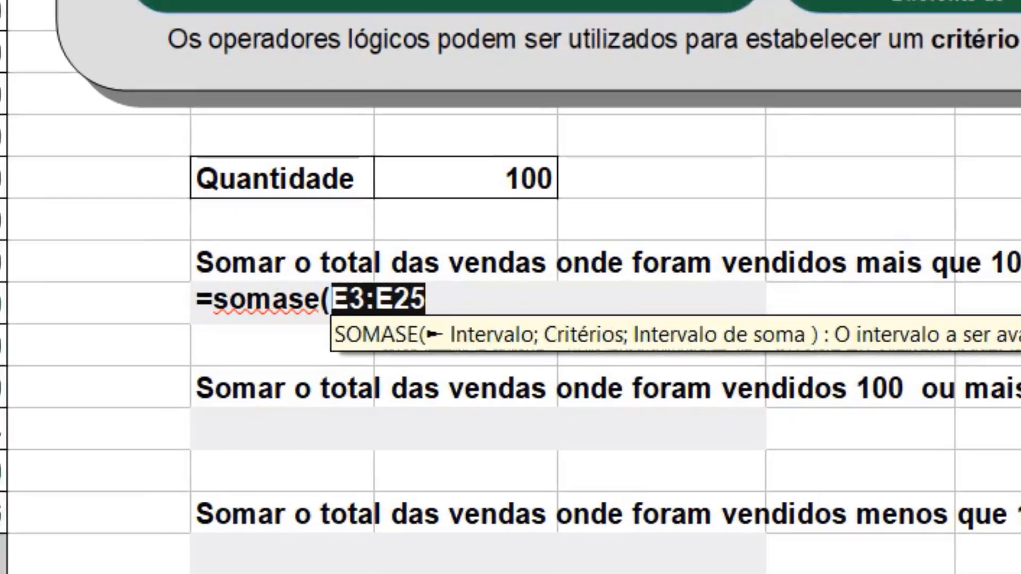
{"action": "type", "text": ";"}
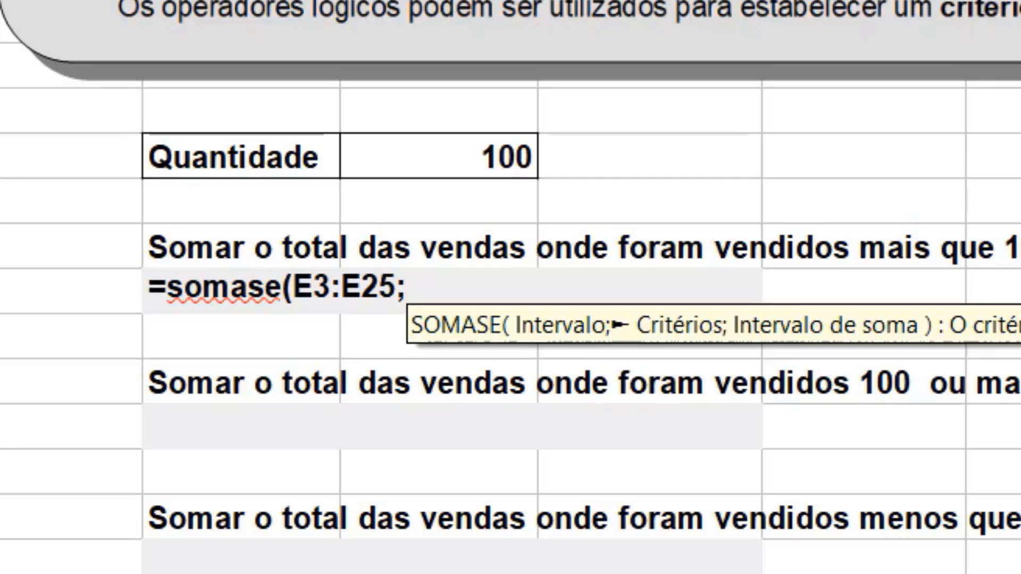
{"action": "type", "text": "\""}
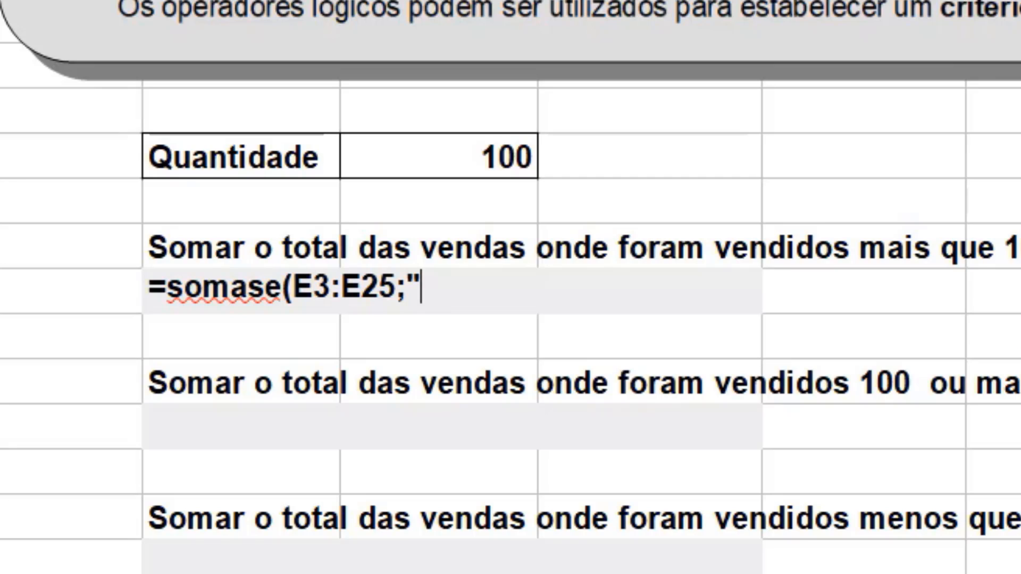
{"action": "type", "text": ">1"}
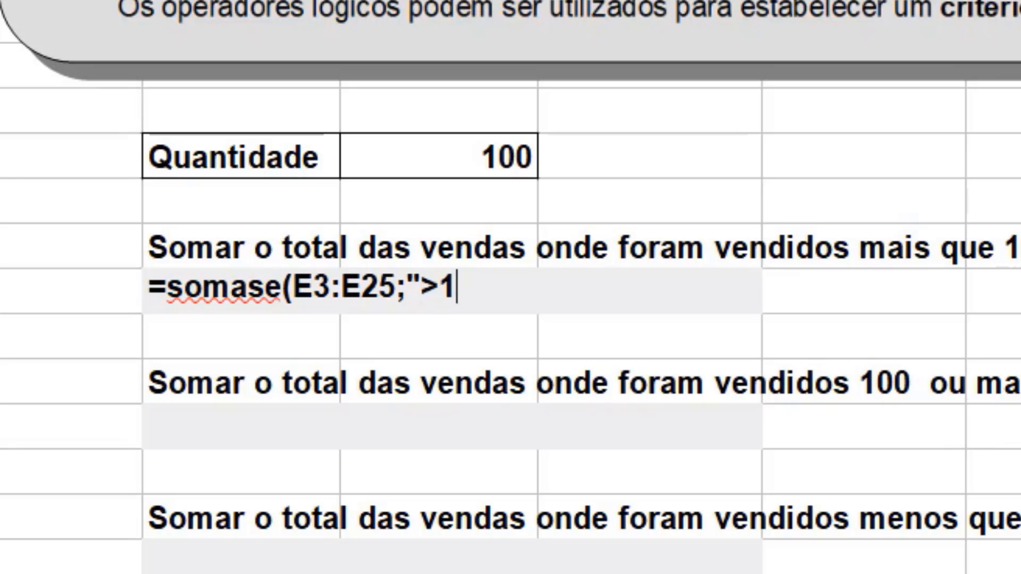
{"action": "type", "text": "00\""}
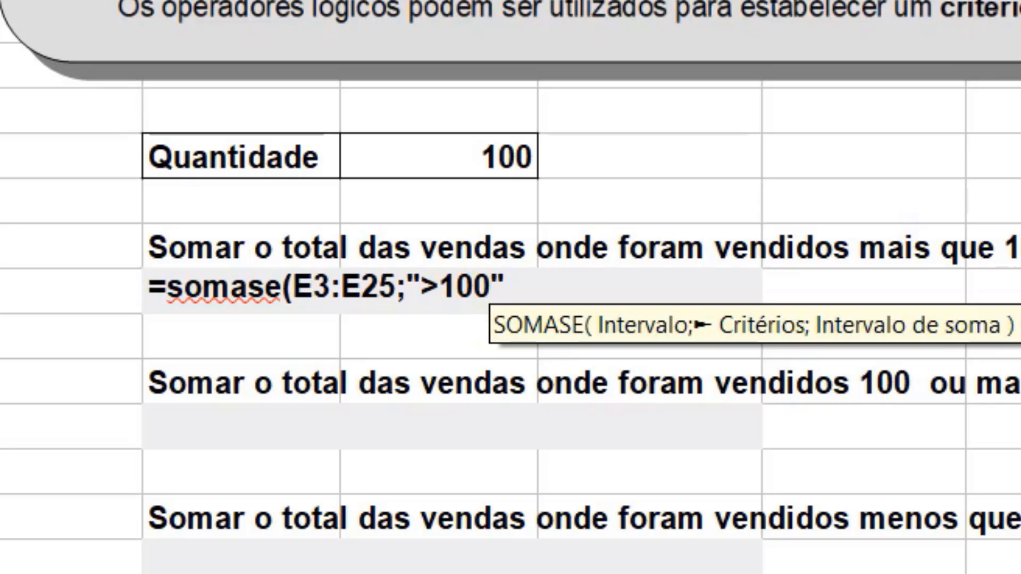
{"action": "type", "text": ";"}
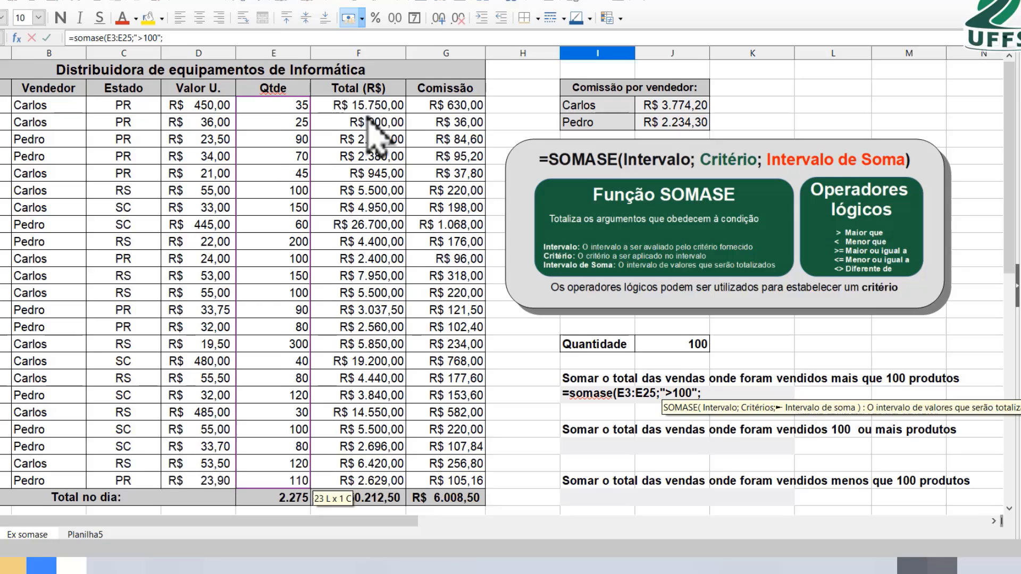
Complete the I20 formula with the totals F3:F25 as the sum range
{"action": "left_click", "coordinate": [415, 140]}
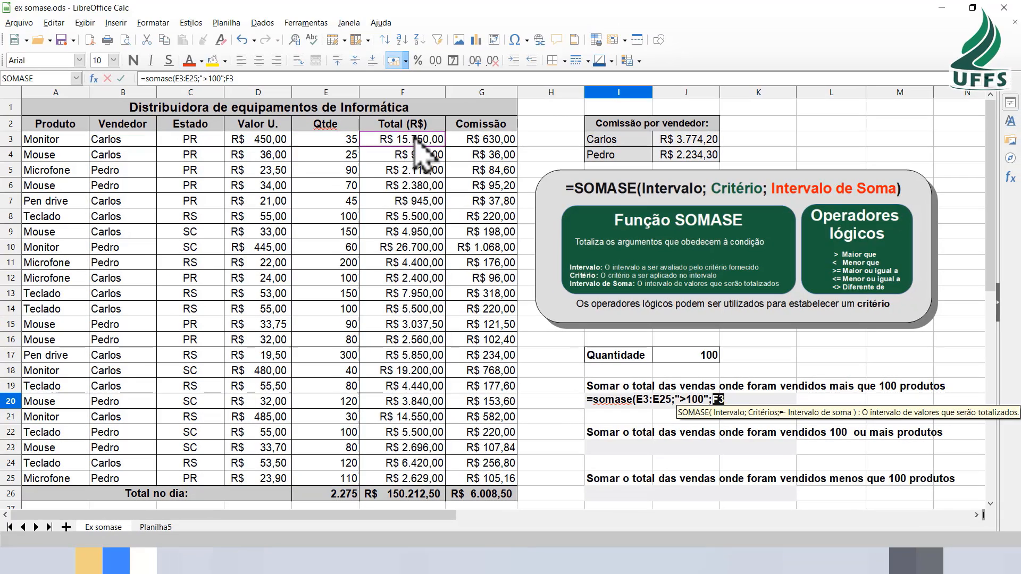
{"action": "left_click_drag", "start_coordinate": [415, 143], "coordinate": [414, 478]}
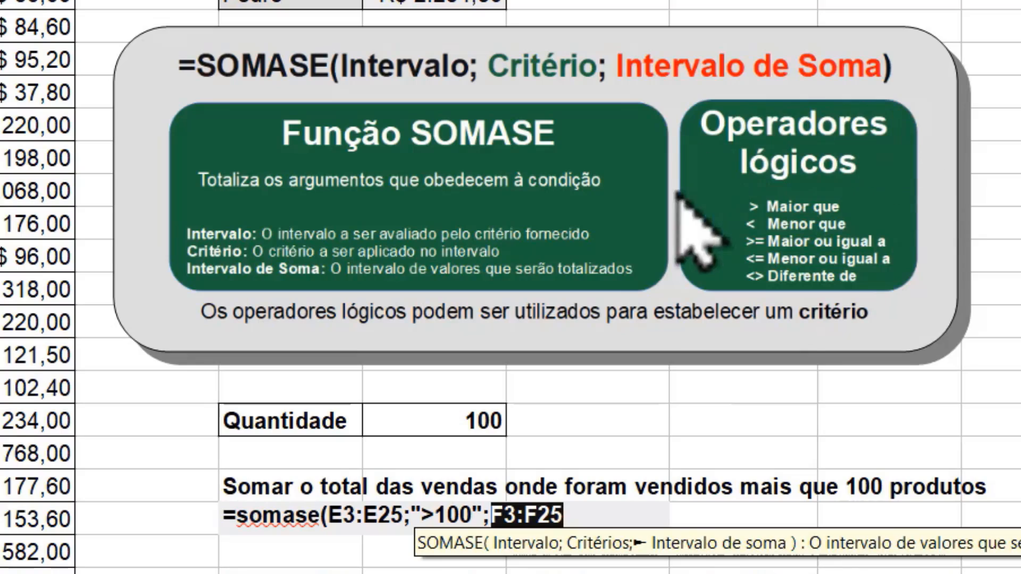
{"action": "left_click", "coordinate": [571, 521]}
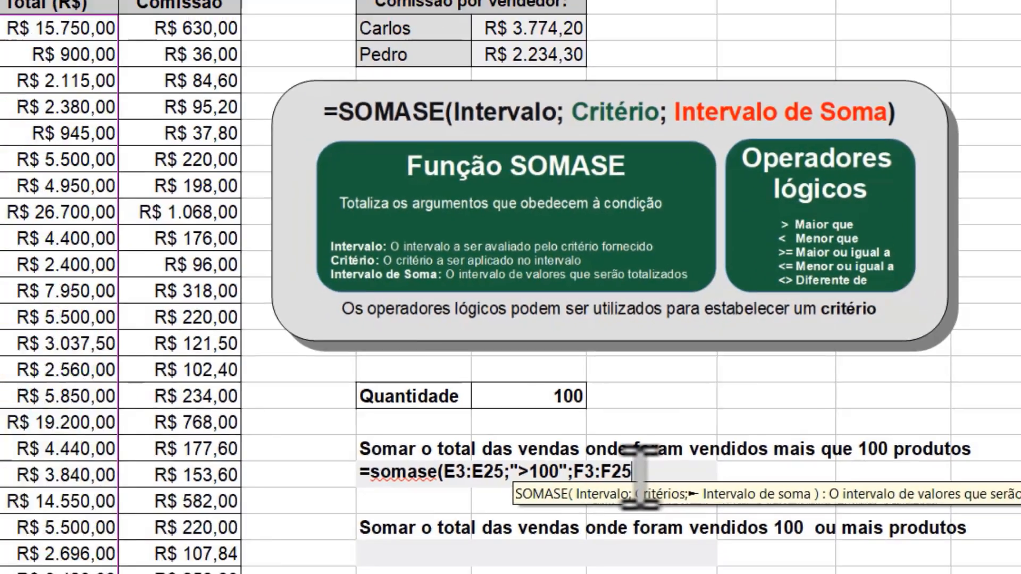
{"action": "type", "text": ")"}
{"action": "key", "text": "Return"}
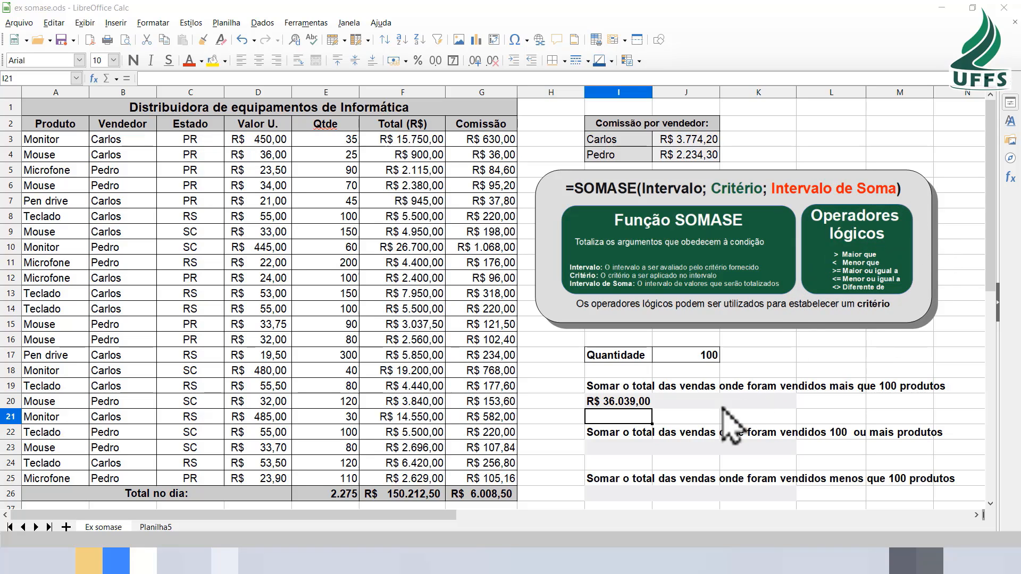
Start a second SOMASE formula in J20 with the quantities E3:E25 as the range to evaluate
{"action": "left_click", "coordinate": [674, 405]}
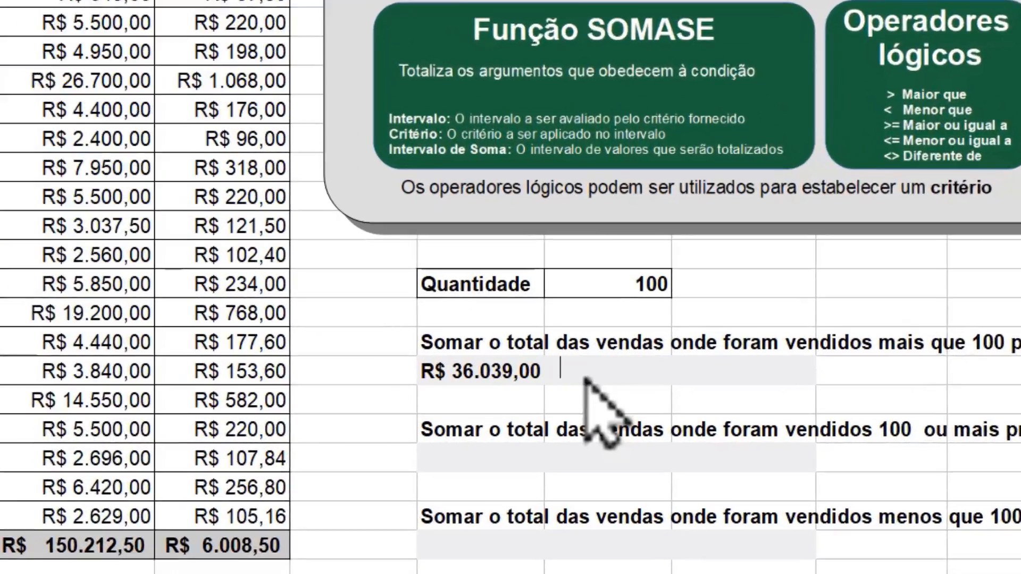
{"action": "type", "text": "=s"}
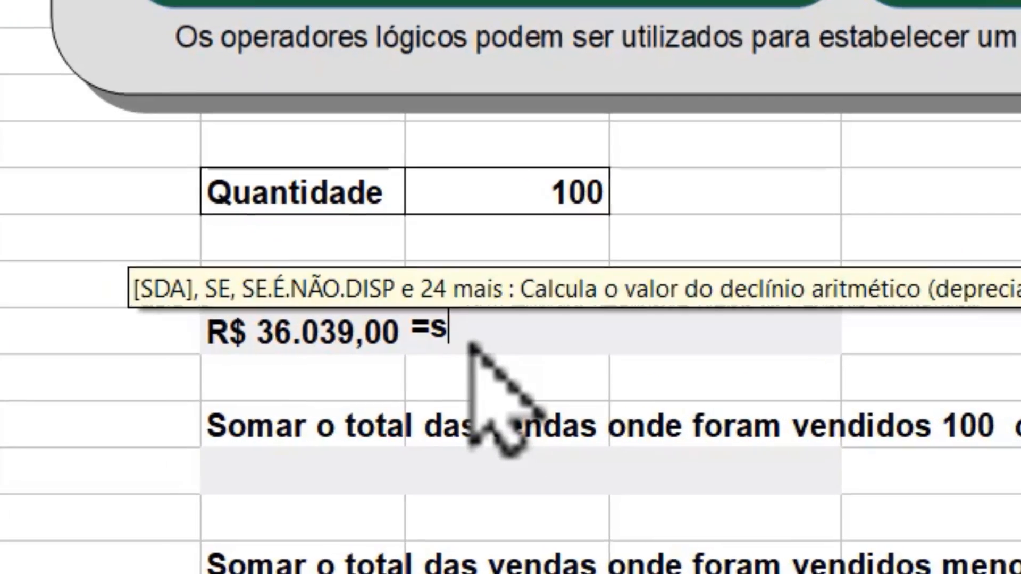
{"action": "type", "text": "omase)"}
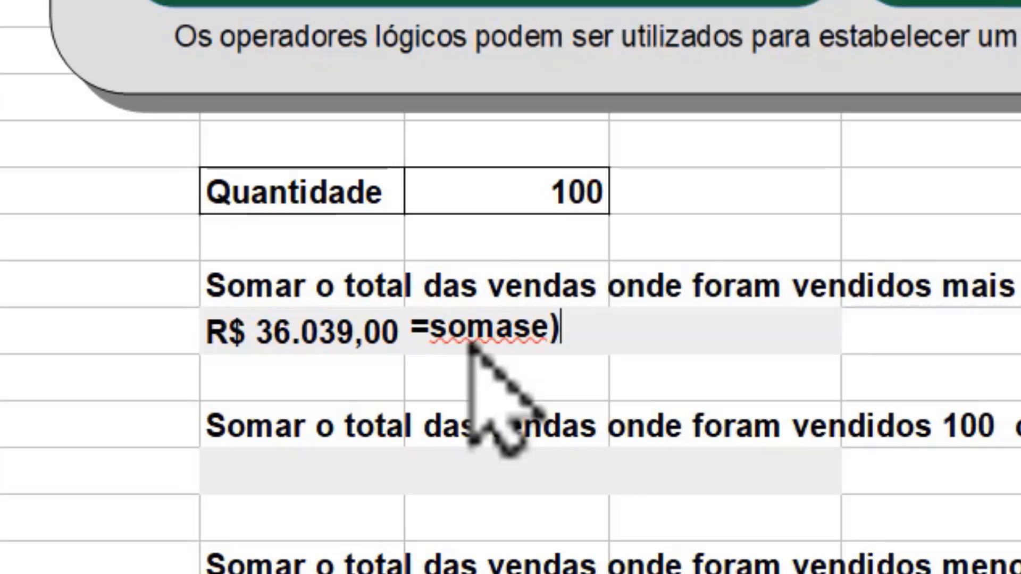
{"action": "key", "text": "BackSpace"}
{"action": "type", "text": "("}
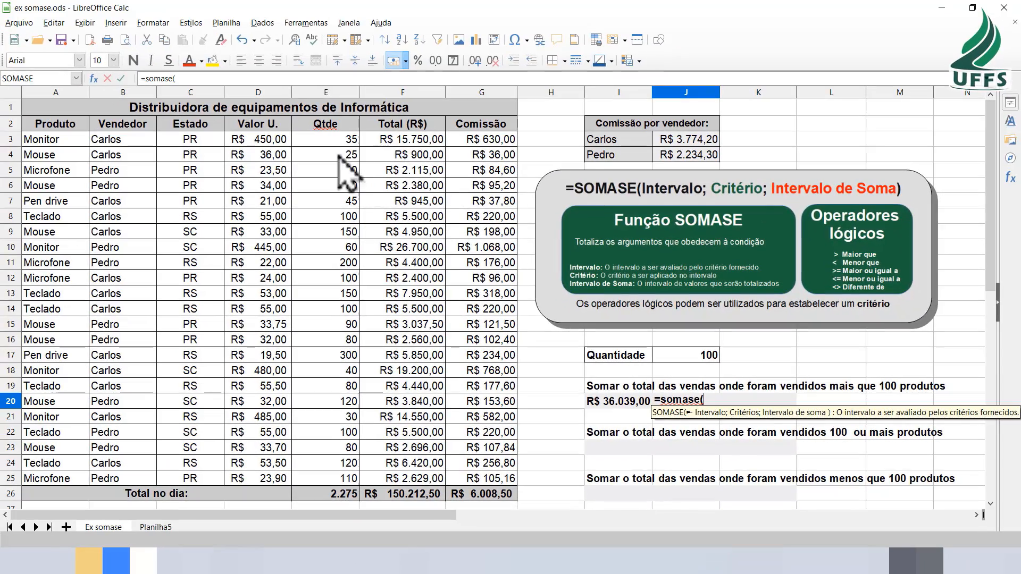
{"action": "left_click", "coordinate": [336, 141]}
{"action": "left_click_drag", "start_coordinate": [337, 141], "coordinate": [328, 478]}
{"action": "type", "text": ";"}
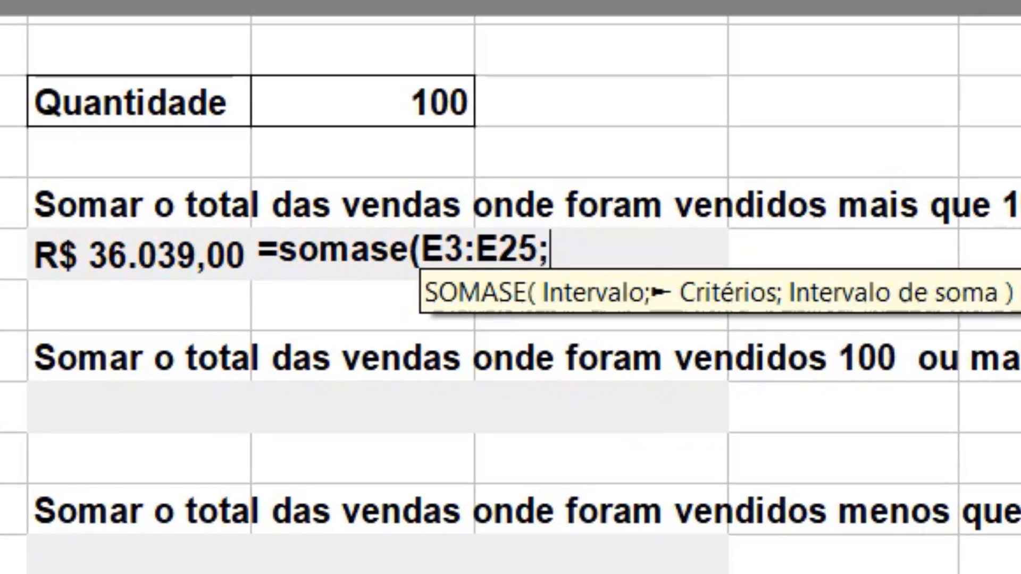
Complete the J20 formula with the concatenated criterion ">"&100 and F3:F25 as the sum range
{"action": "type", "text": "\""}
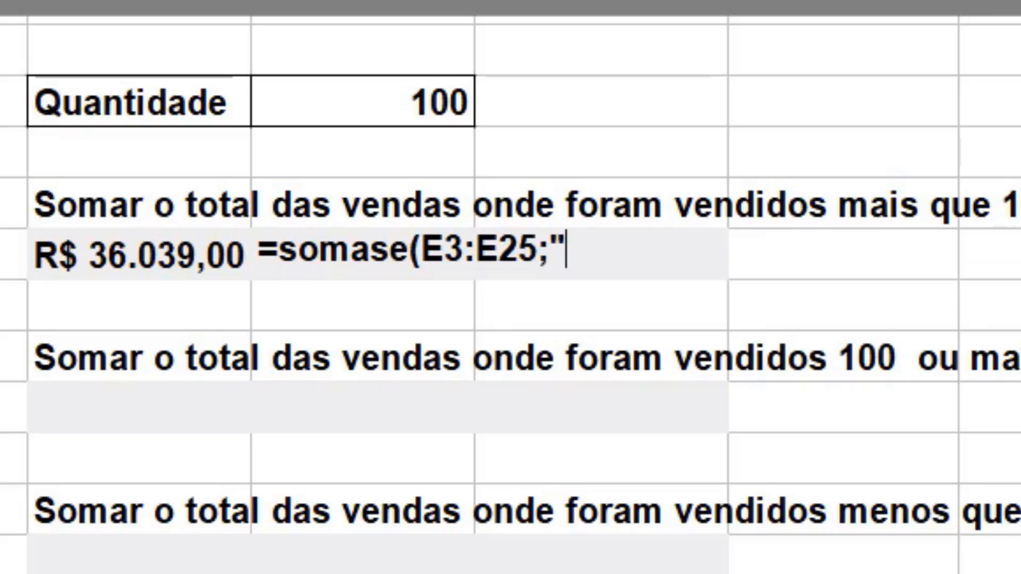
{"action": "type", "text": "1"}
{"action": "key", "text": "BackSpace"}
{"action": "type", "text": ">\"&100"}
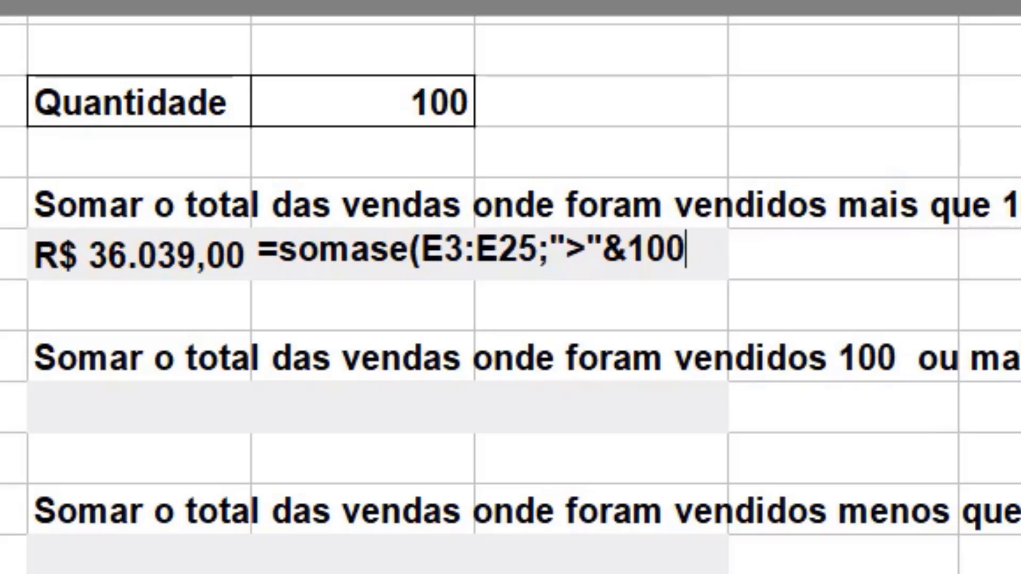
{"action": "type", "text": ";"}
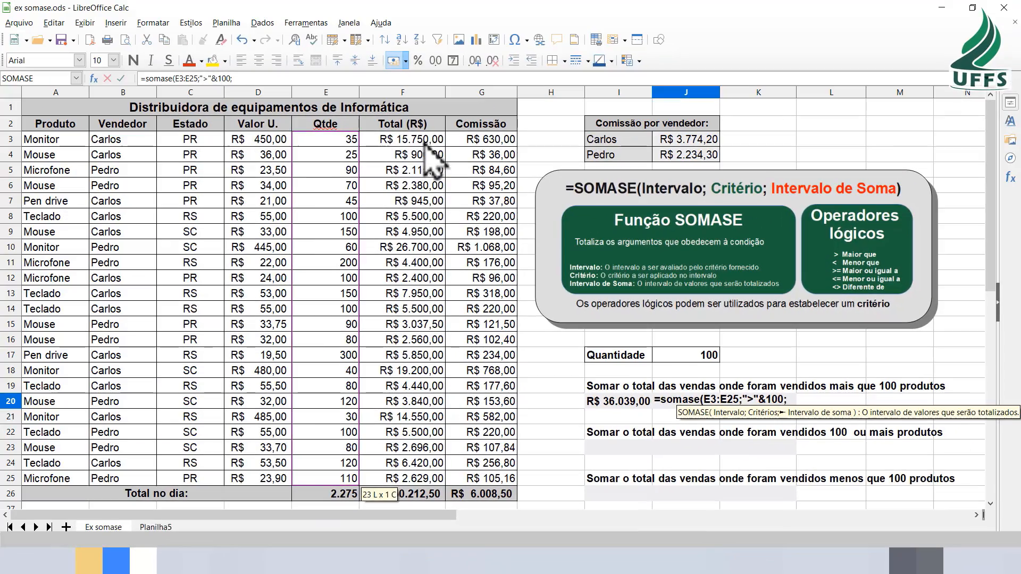
{"action": "left_click_drag", "start_coordinate": [424, 145], "coordinate": [422, 480]}
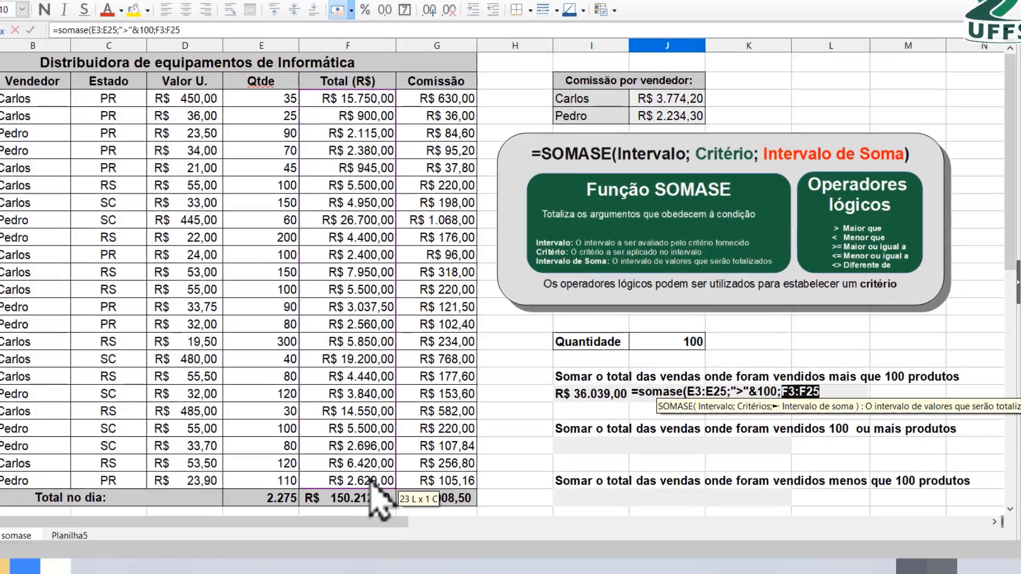
{"action": "type", "text": ")"}
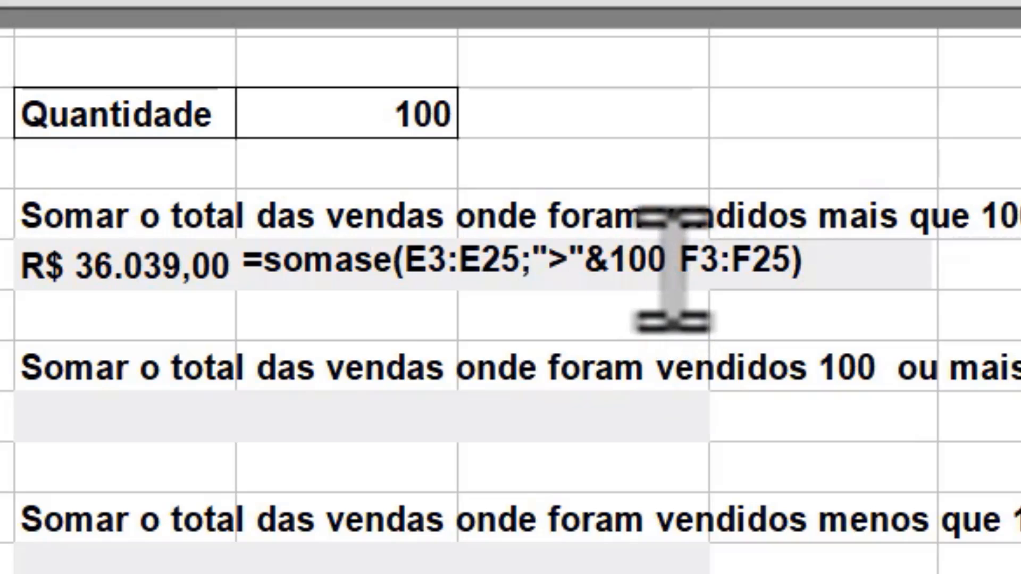
{"action": "left_click_drag", "start_coordinate": [667, 261], "coordinate": [534, 263]}
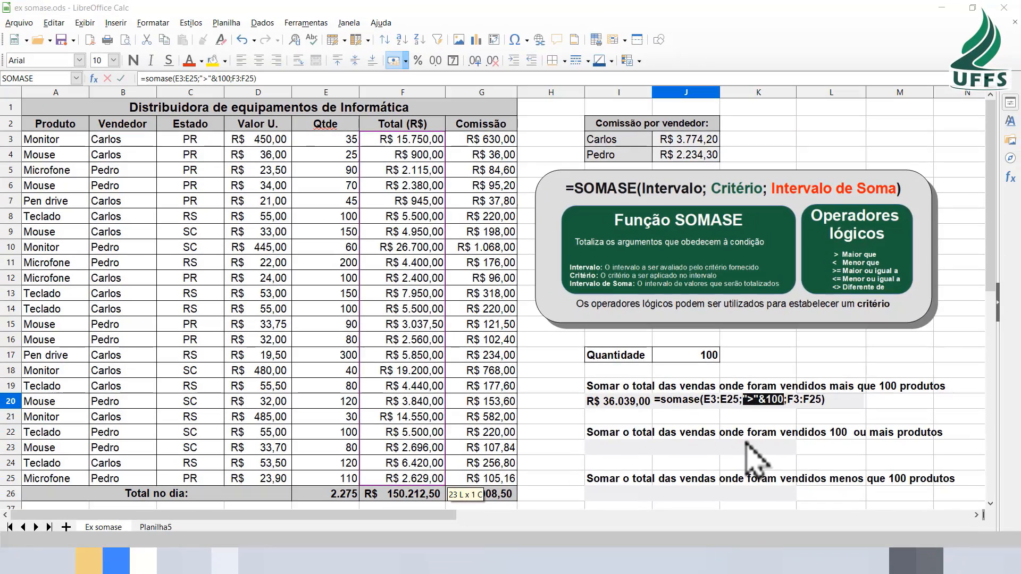
{"action": "key", "text": "Return"}
Start a third SOMASE formula in K20 that evaluates E3:E25 with the cell-based criterion ">"&J17
{"action": "left_click", "coordinate": [736, 405]}
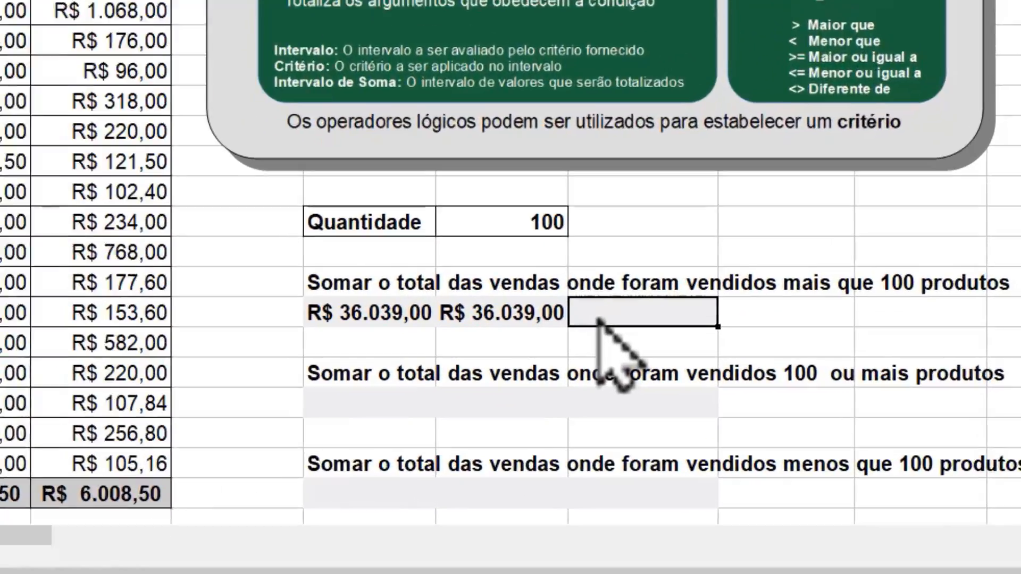
{"action": "type", "text": "=somase("}
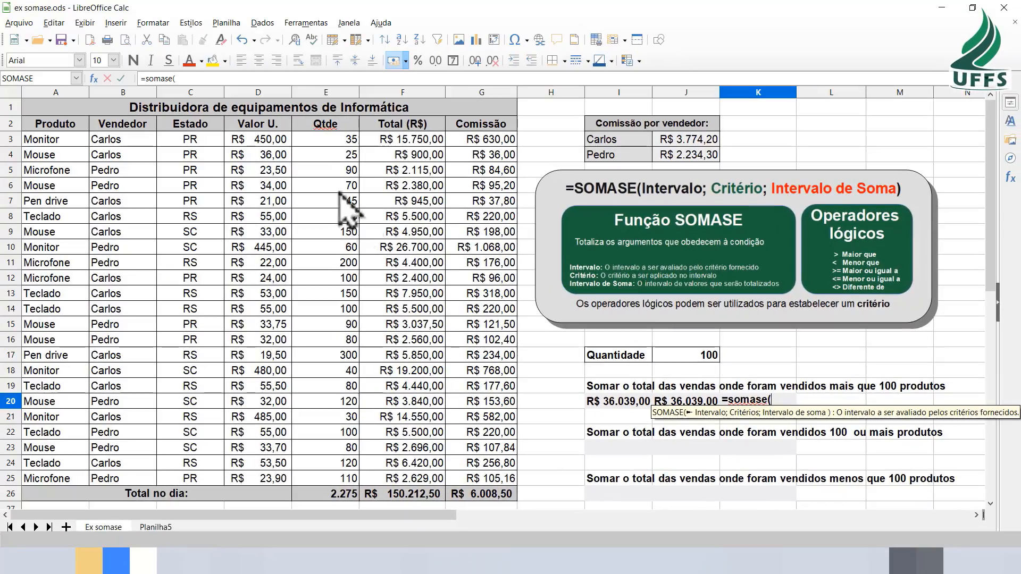
{"action": "left_click", "coordinate": [330, 139]}
{"action": "left_click_drag", "start_coordinate": [335, 191], "coordinate": [332, 478]}
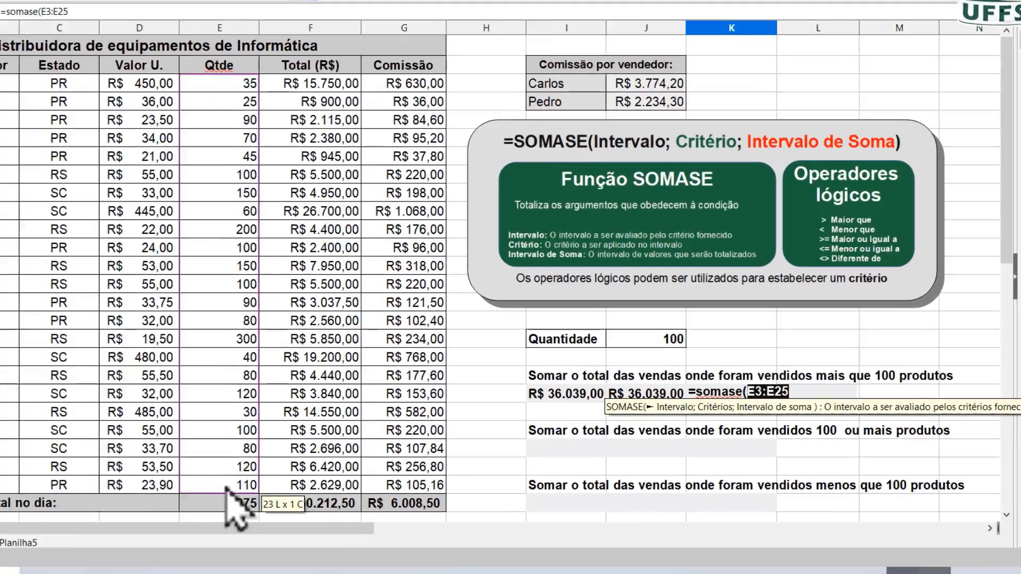
{"action": "type", "text": ";"}
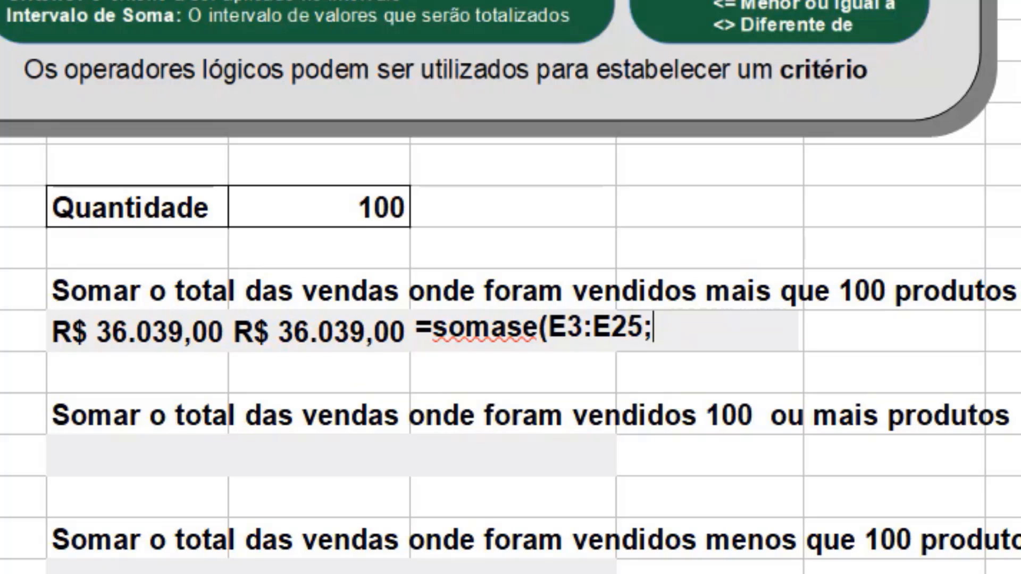
{"action": "type", "text": "\">\"&"}
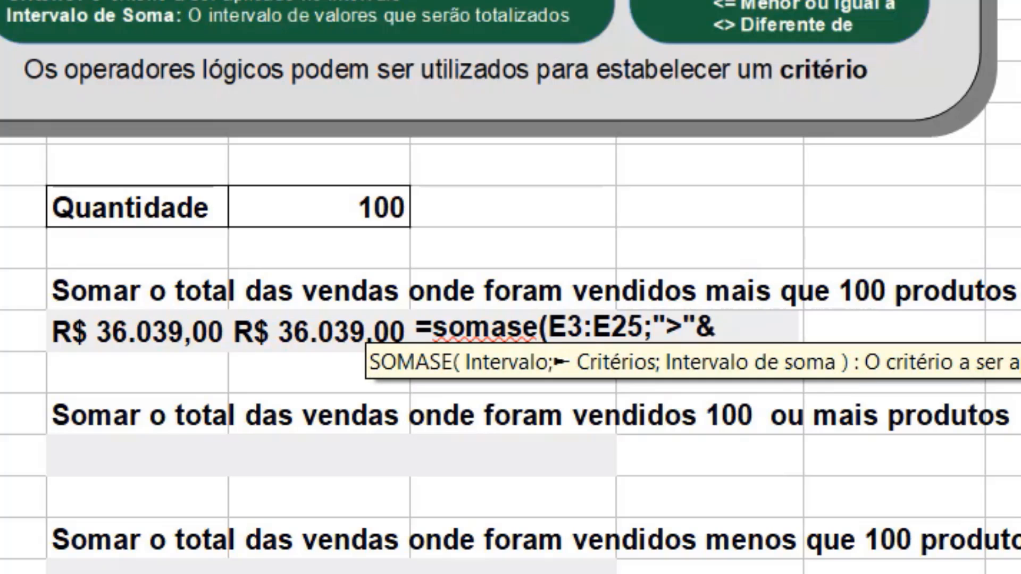
{"action": "left_click", "coordinate": [386, 213]}
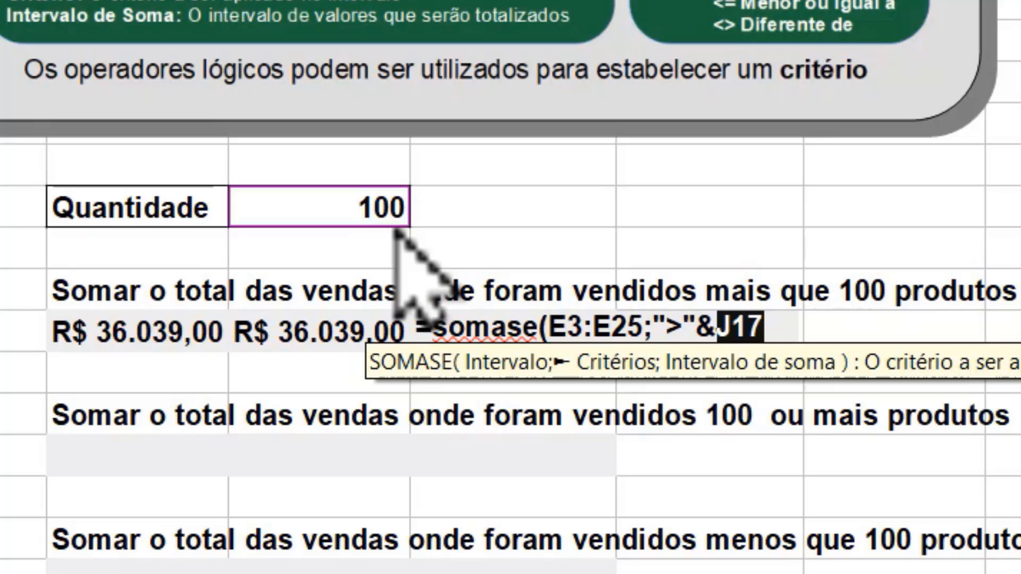
{"action": "type", "text": ";"}
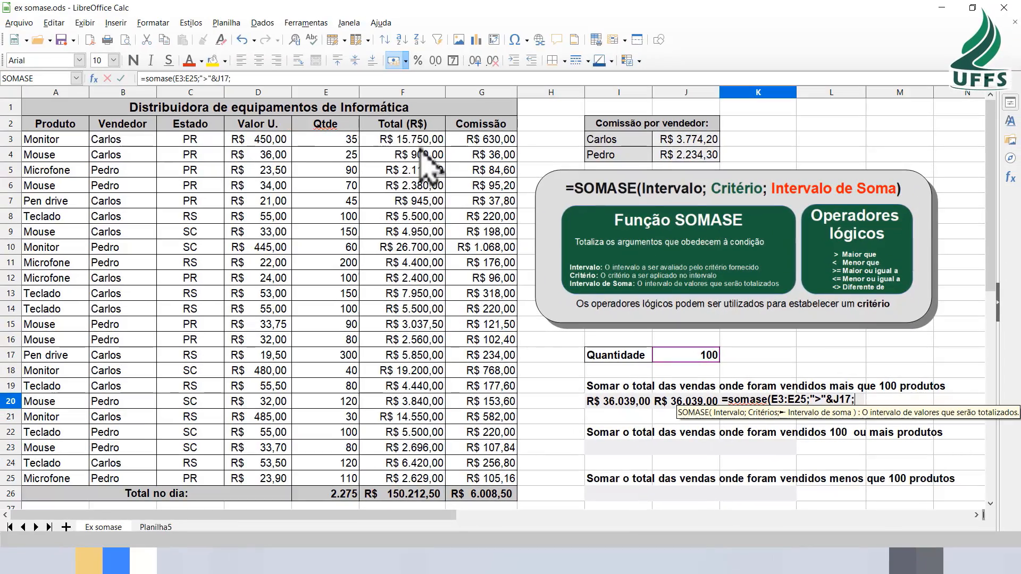
Complete the K20 formula with the totals F3:F25 as the sum range
{"action": "left_click", "coordinate": [422, 140]}
{"action": "left_click_drag", "start_coordinate": [426, 155], "coordinate": [417, 497]}
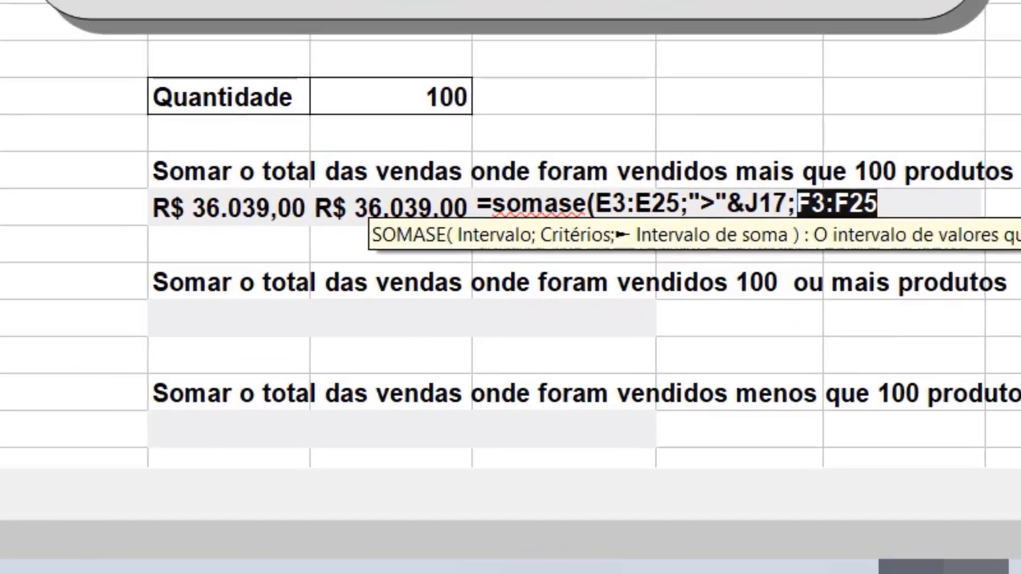
{"action": "type", "text": ")"}
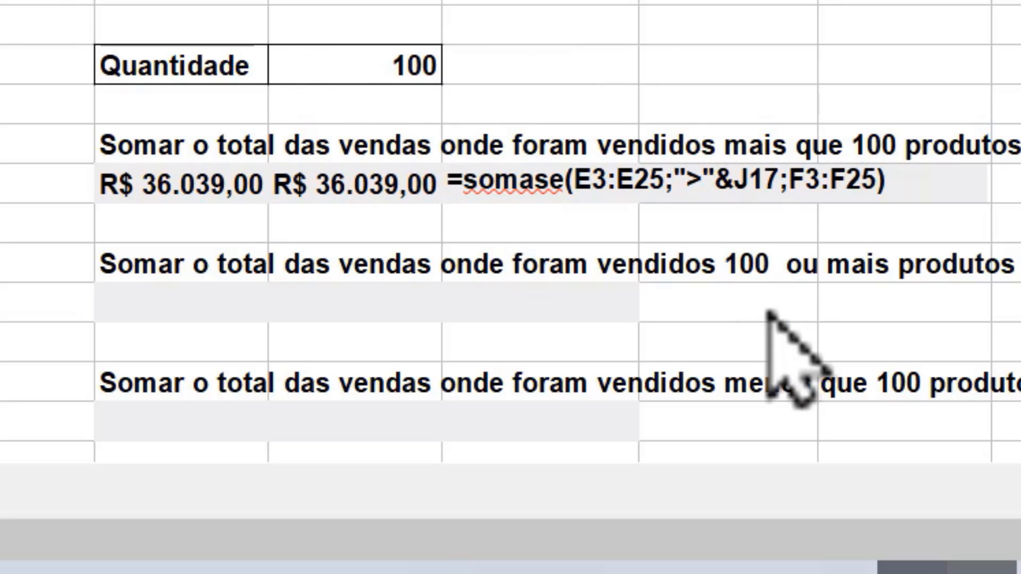
{"action": "key", "text": "Return"}
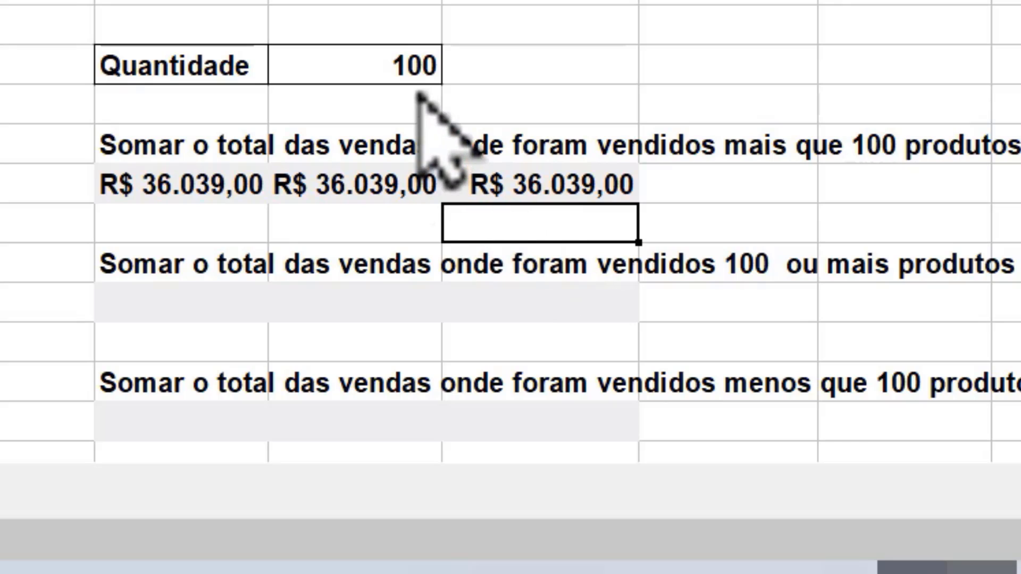
Set the Quantidade value in J17 to 200
{"action": "left_click", "coordinate": [412, 78]}
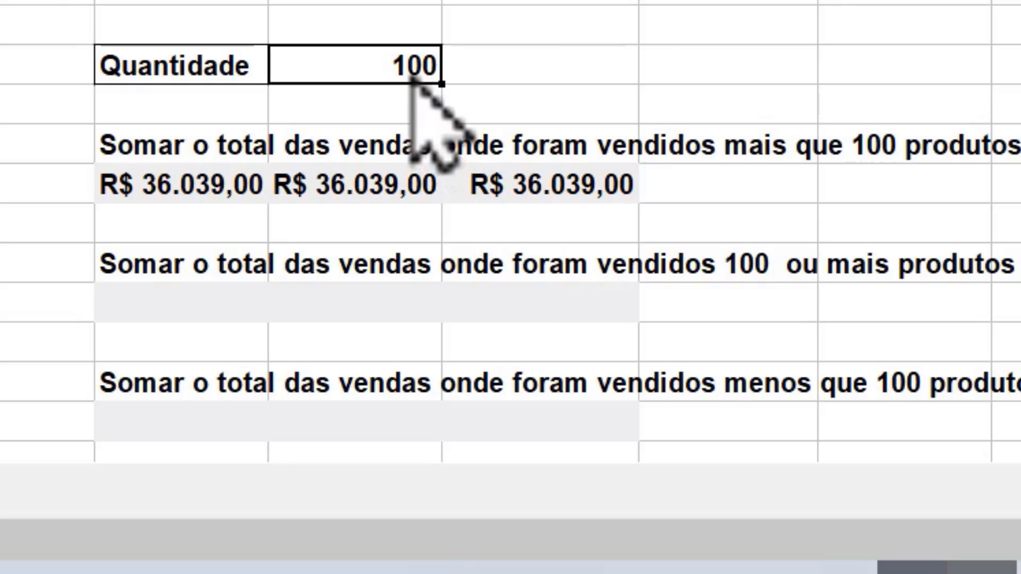
{"action": "type", "text": "200"}
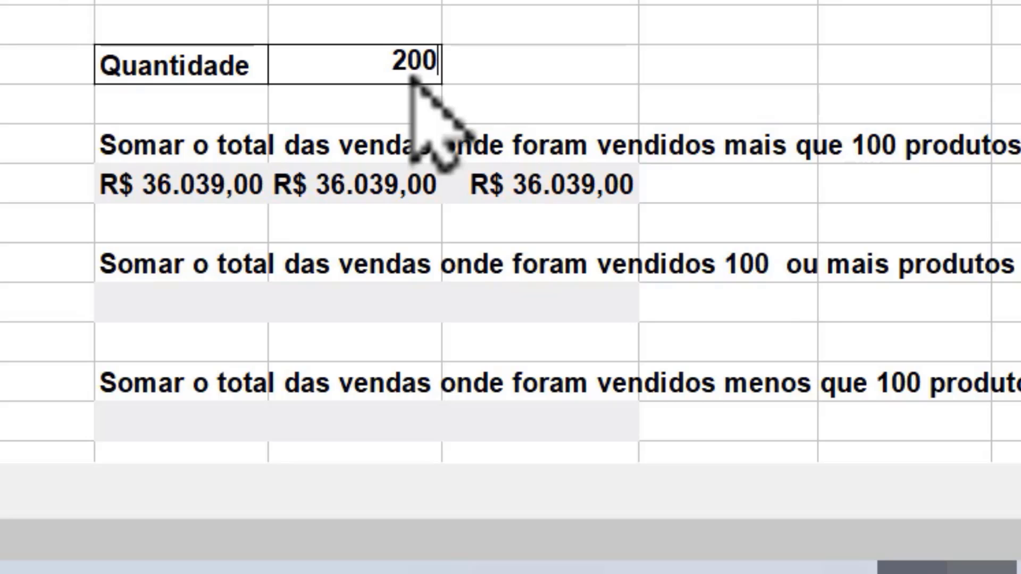
{"action": "key", "text": "Return"}
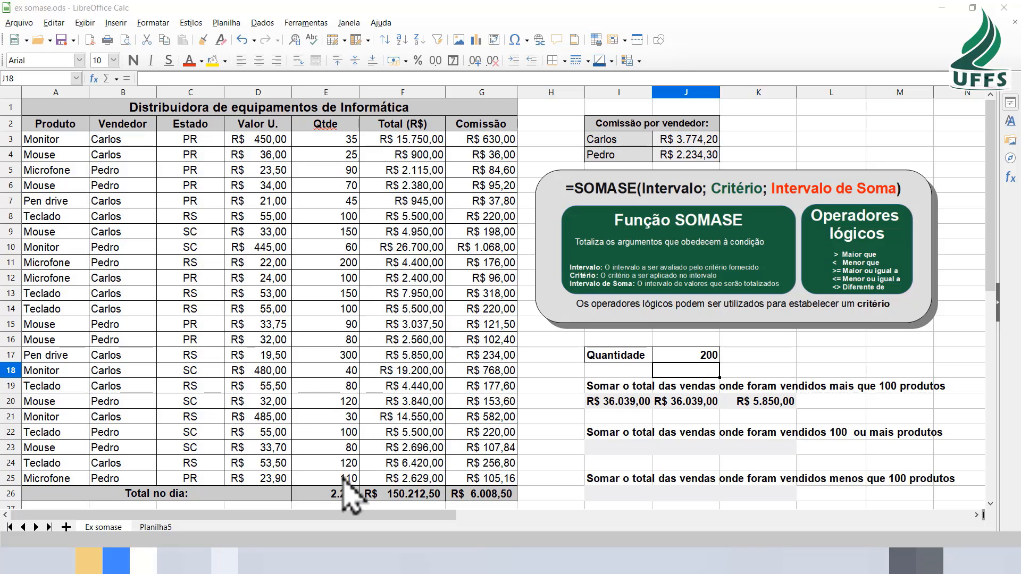
Check the sold quantities in E17 and E11, and compare the criteria used in the I20, J20 and K20 formulas
{"action": "left_click", "coordinate": [343, 357]}
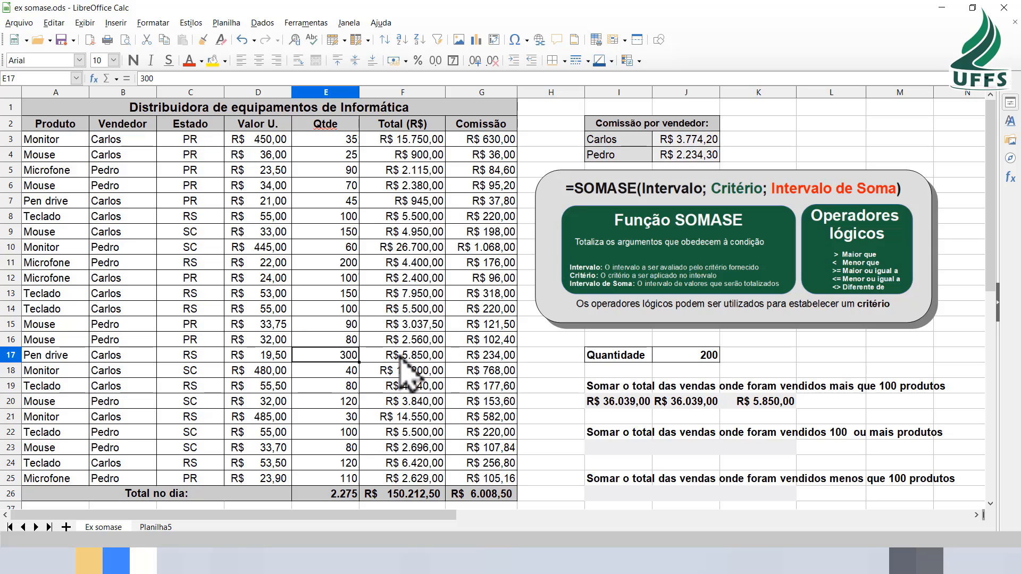
{"action": "left_click", "coordinate": [342, 265]}
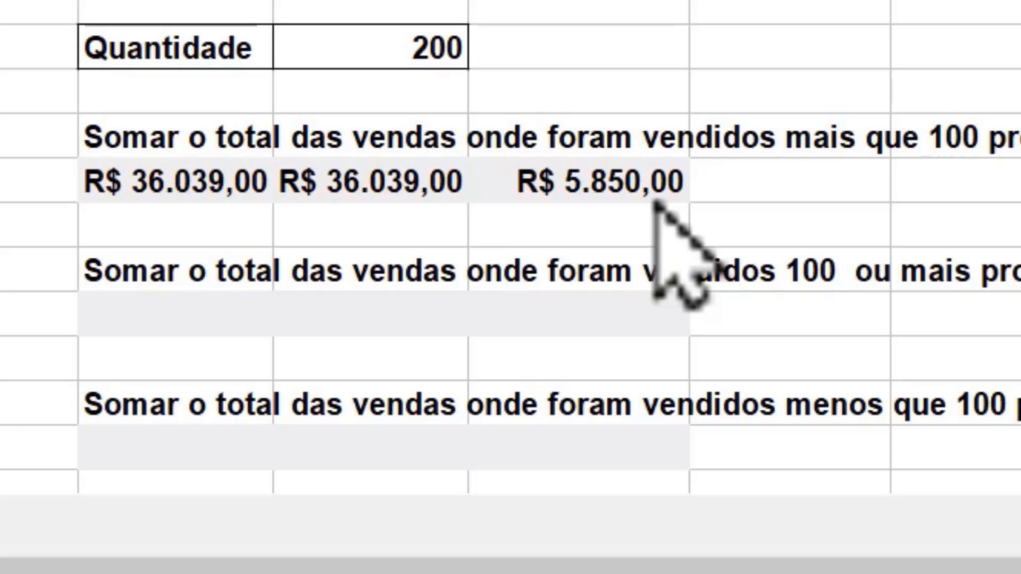
{"action": "double_click", "coordinate": [207, 197]}
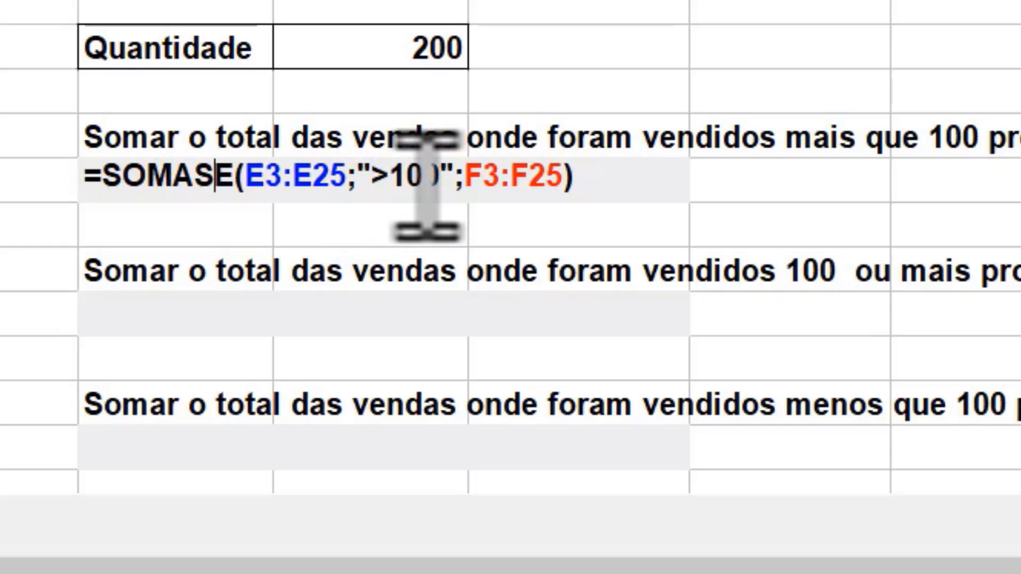
{"action": "key", "text": "Return"}
{"action": "double_click", "coordinate": [404, 187]}
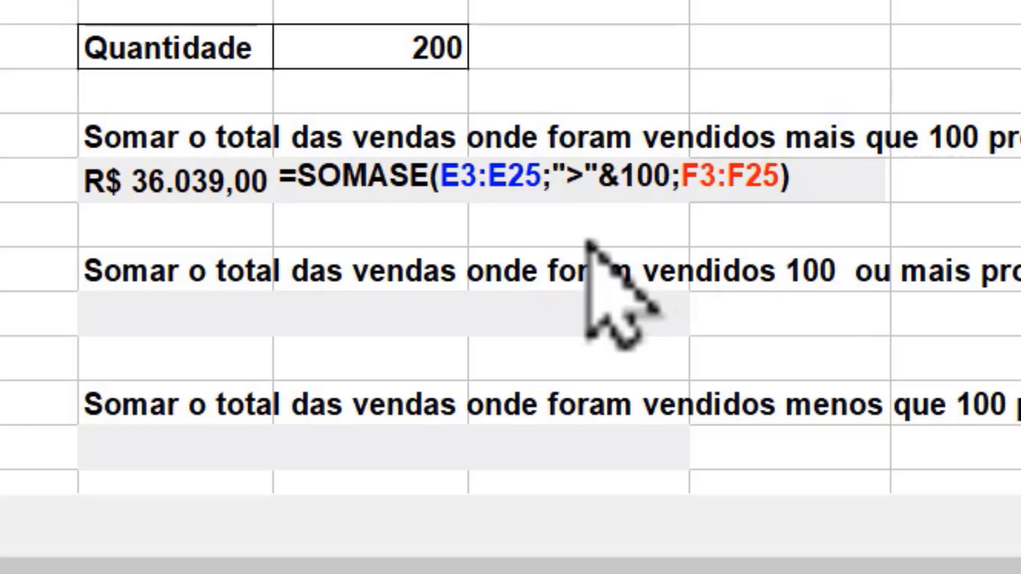
{"action": "key", "text": "Return"}
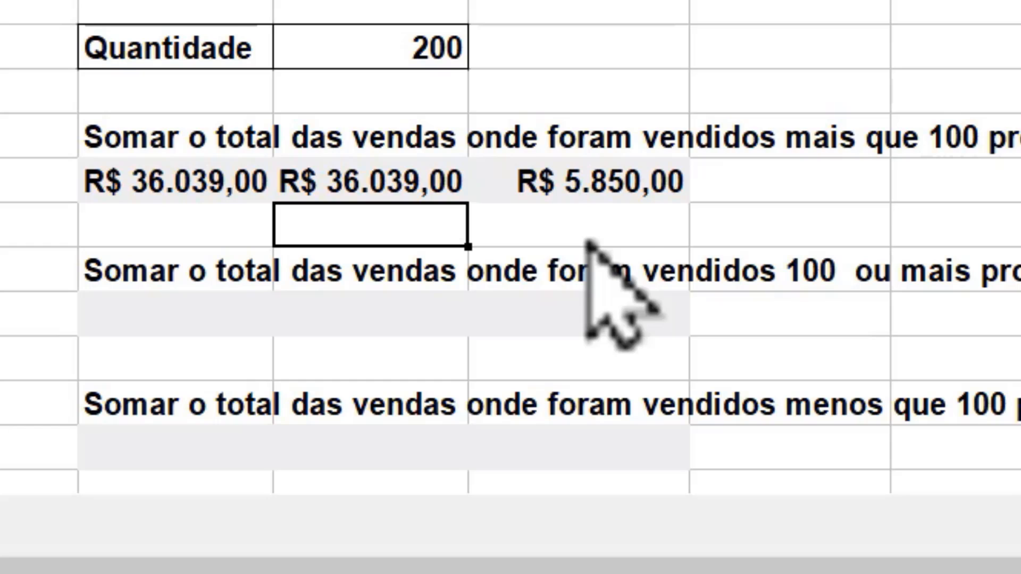
{"action": "double_click", "coordinate": [585, 186]}
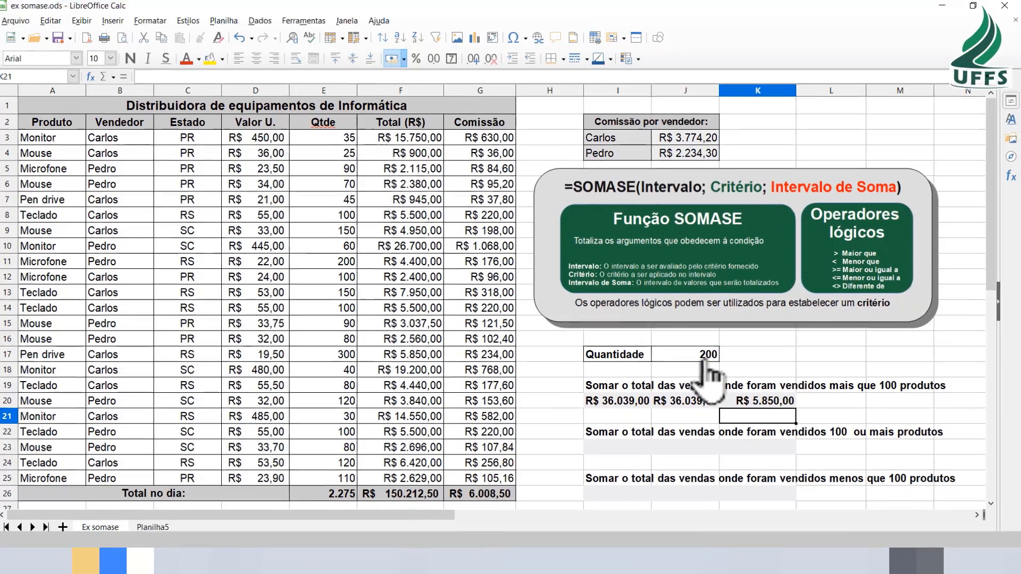
{"action": "key", "text": "Return"}
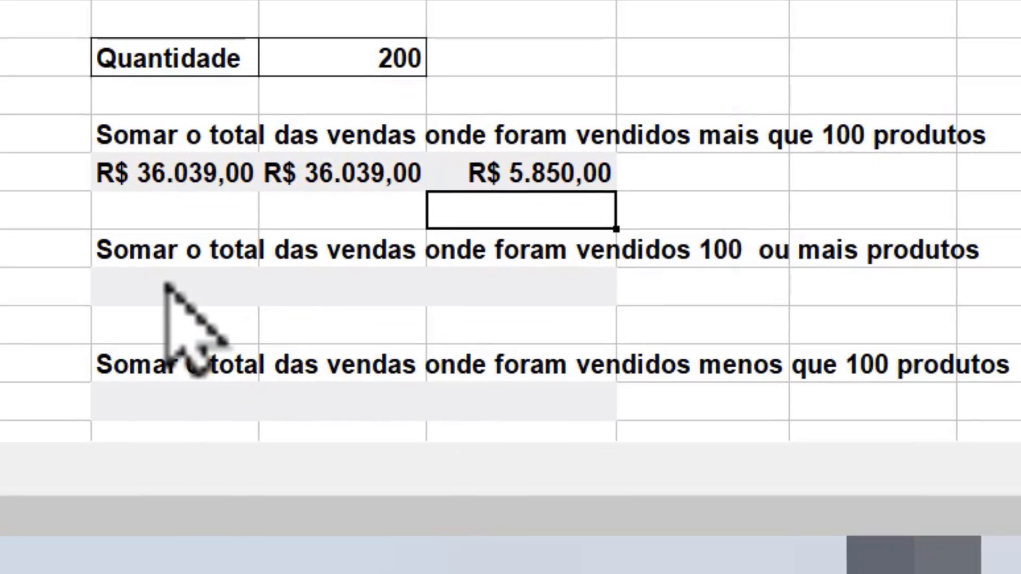
Start a SOMASE formula in I23 that evaluates the quantities E3:E25 with the literal criterion ">=100"
{"action": "left_click", "coordinate": [599, 440]}
{"action": "type", "text": "=somase("}
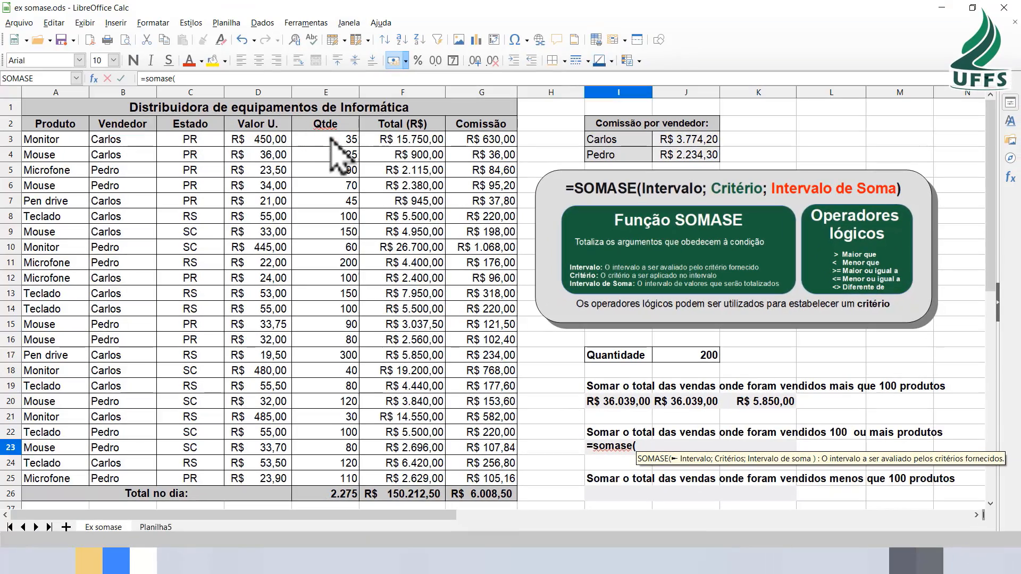
{"action": "left_click_drag", "start_coordinate": [330, 139], "coordinate": [349, 467]}
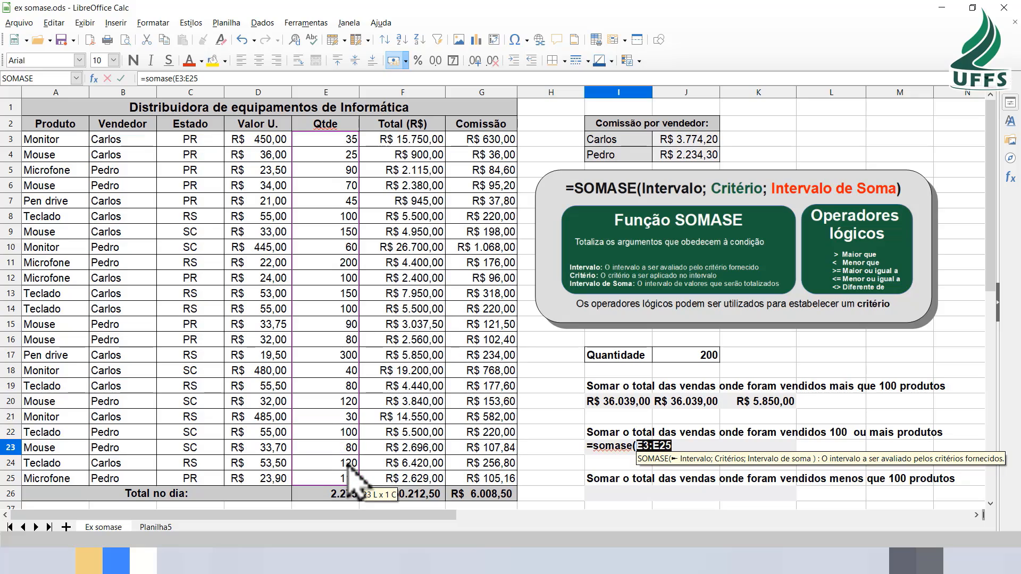
{"action": "type", "text": ";"}
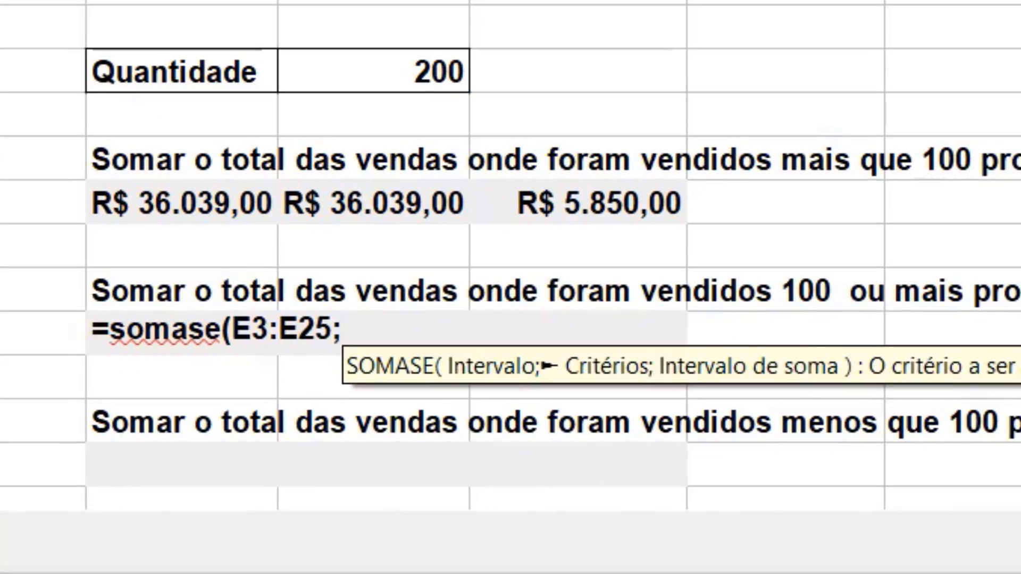
{"action": "type", "text": "\""}
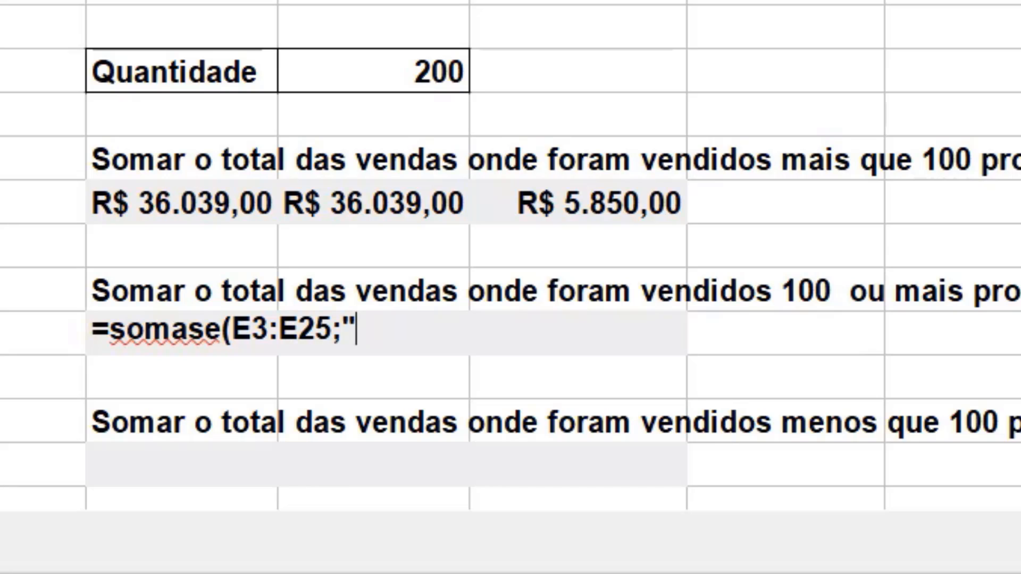
{"action": "type", "text": ">=100"}
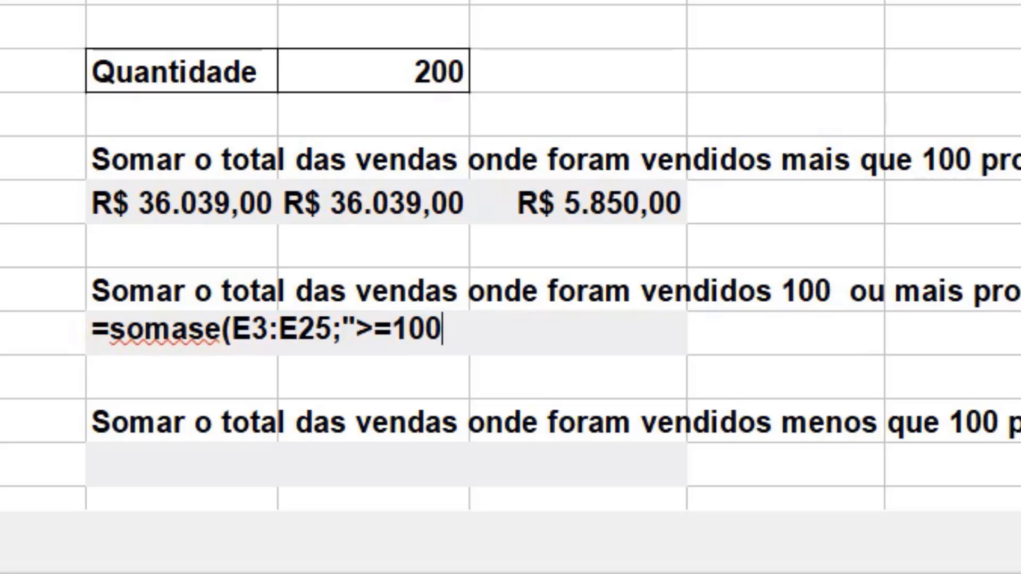
{"action": "type", "text": "\";"}
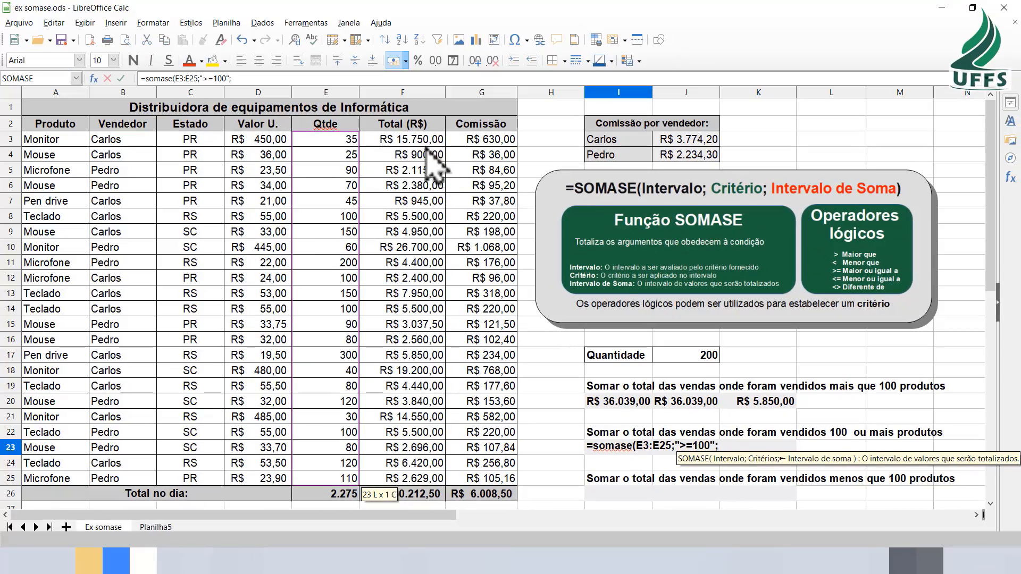
Complete the I23 formula with F3:F25 as the sum range and check the quantities in E8, E12 and E22
{"action": "left_click_drag", "start_coordinate": [421, 139], "coordinate": [427, 477]}
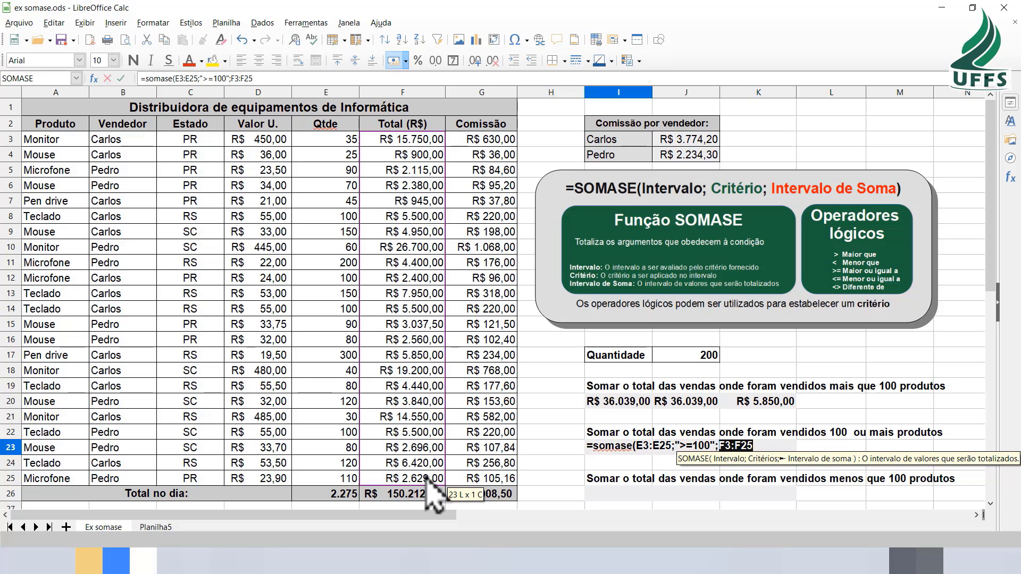
{"action": "type", "text": ")"}
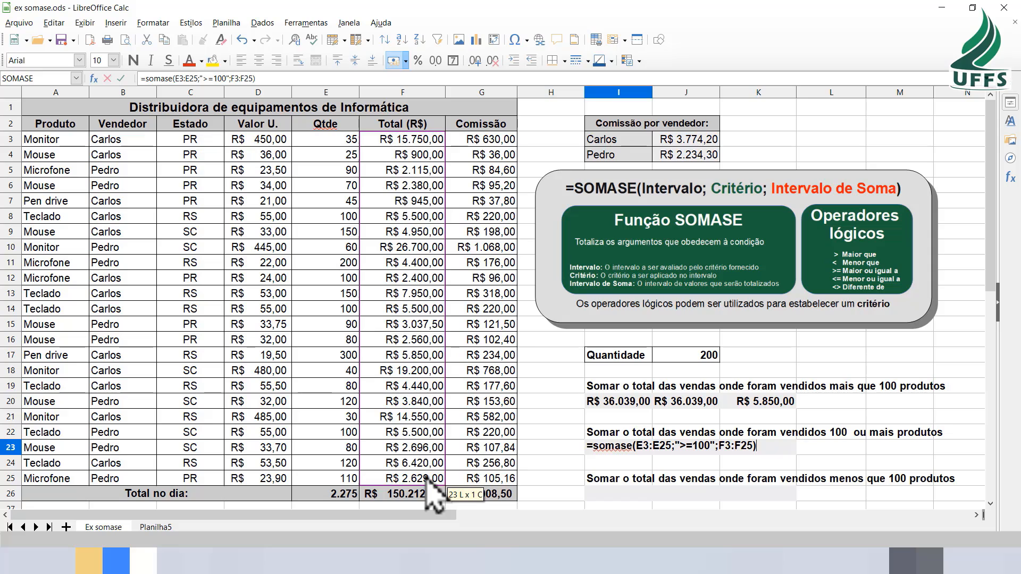
{"action": "key", "text": "Return"}
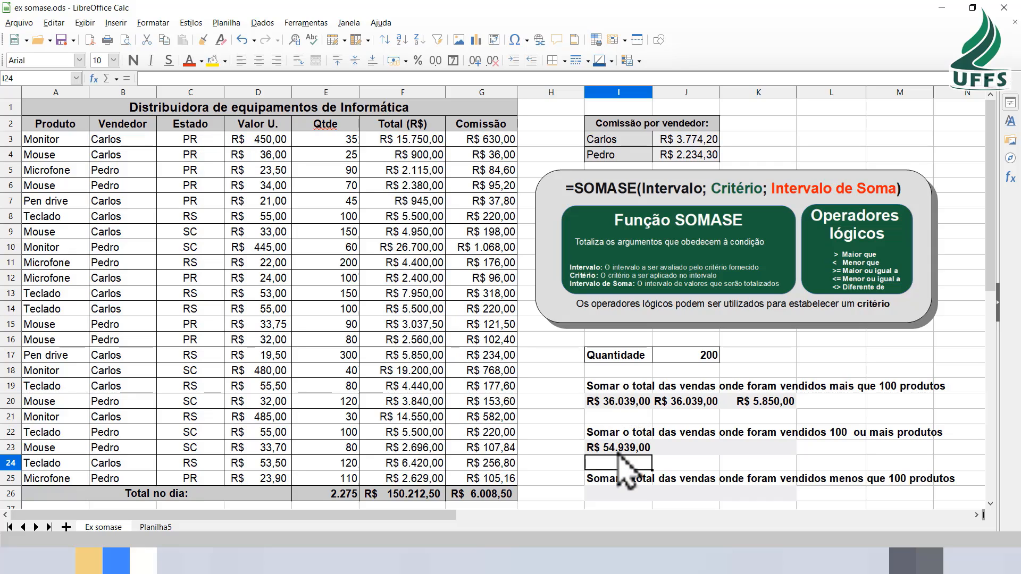
{"action": "left_click", "coordinate": [342, 219]}
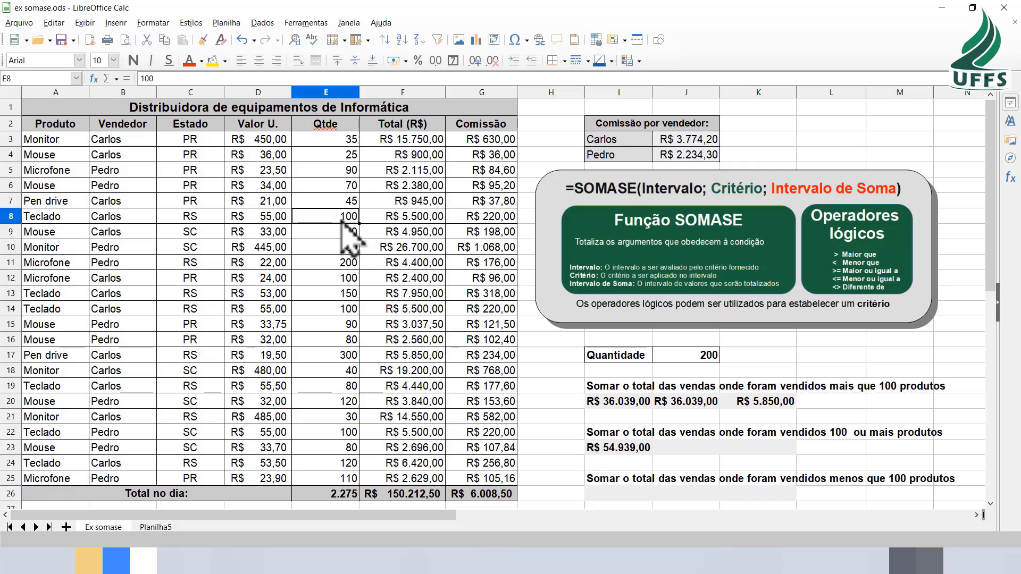
{"action": "left_click", "coordinate": [352, 278]}
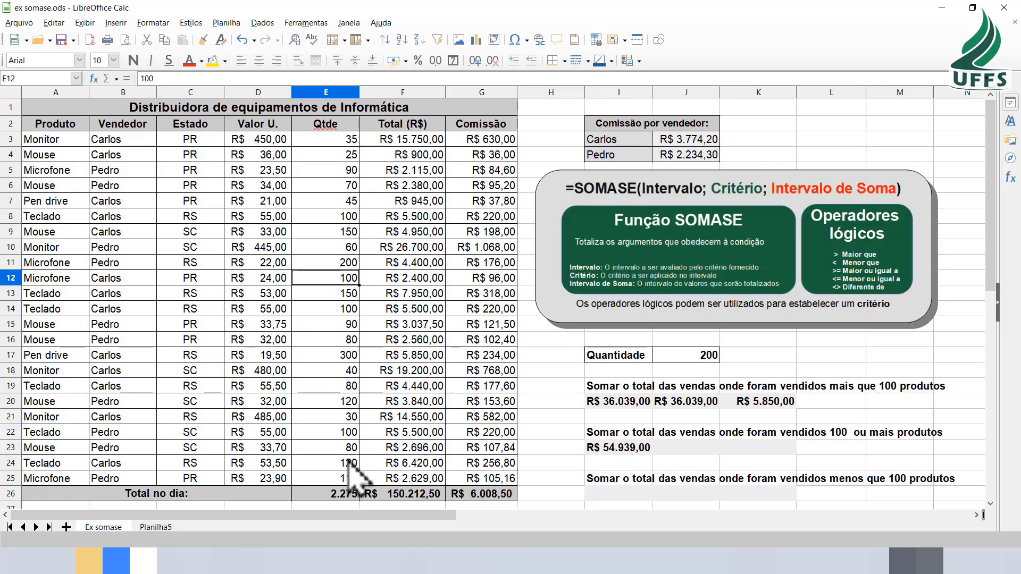
{"action": "left_click", "coordinate": [351, 433]}
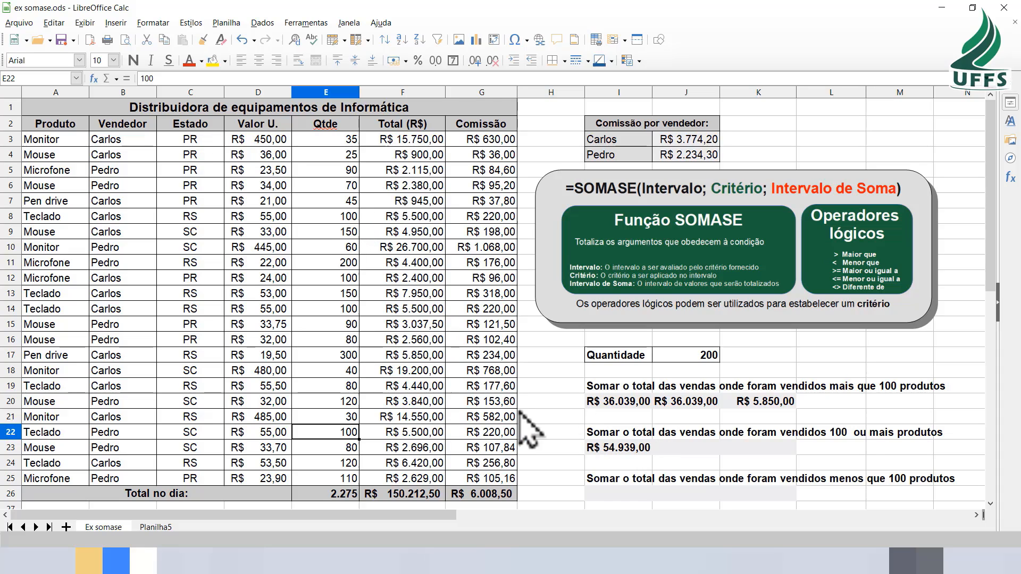
Start a SOMASE formula in J23 with the quantities E3:E25 as the range to evaluate
{"action": "left_click", "coordinate": [689, 450]}
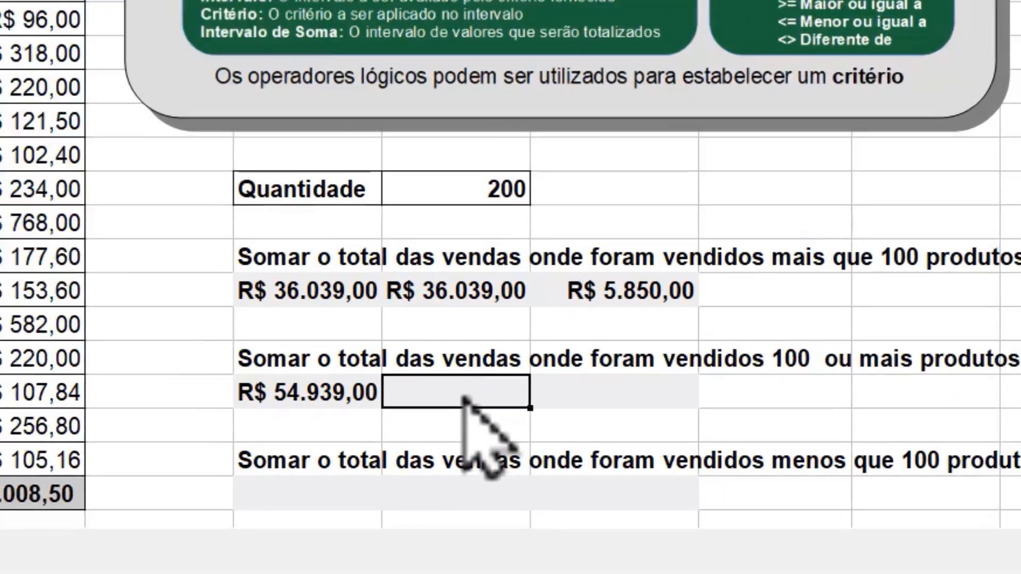
{"action": "type", "text": "="}
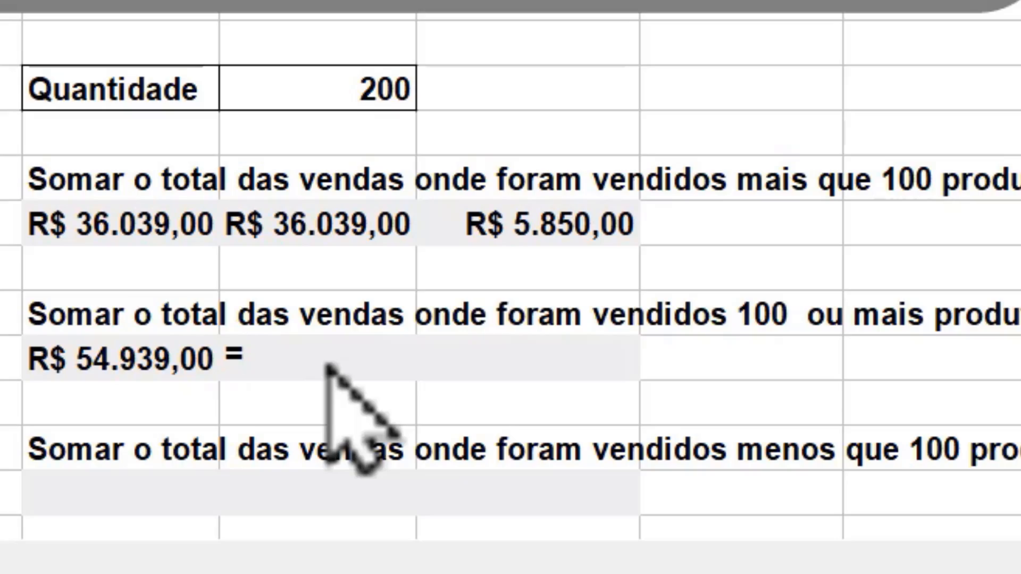
{"action": "type", "text": "somase("}
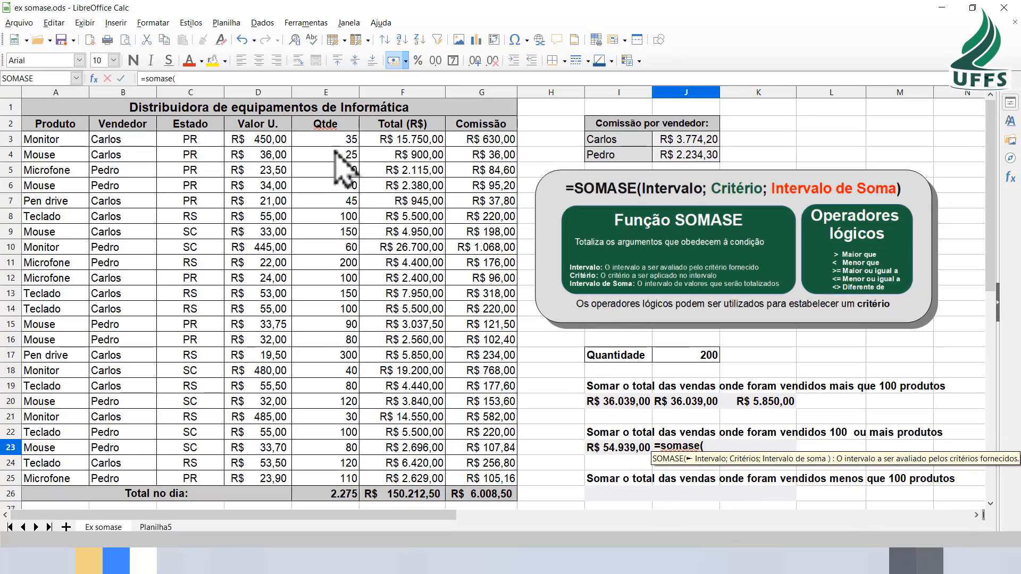
{"action": "left_click_drag", "start_coordinate": [335, 141], "coordinate": [335, 477]}
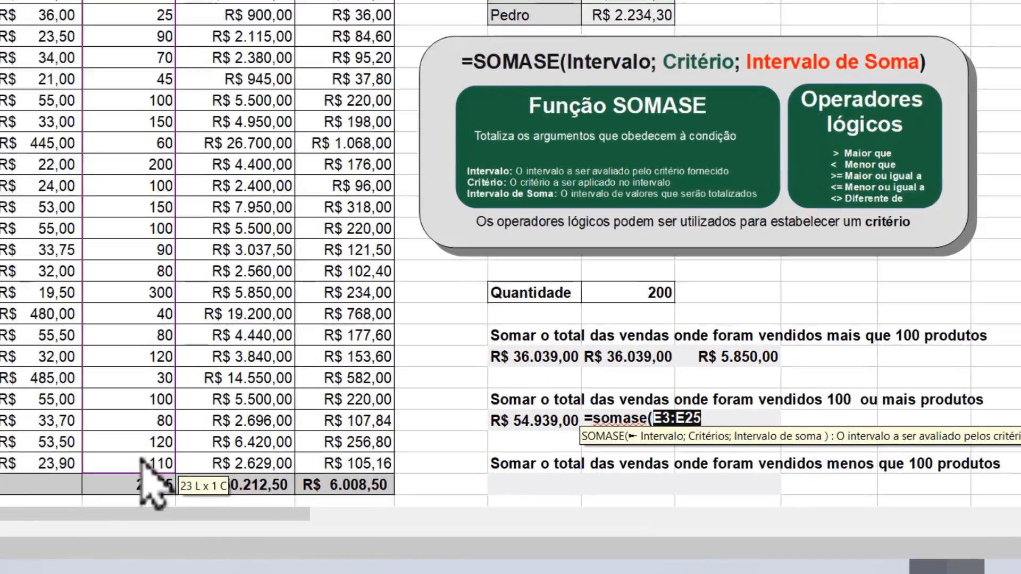
{"action": "type", "text": ";"}
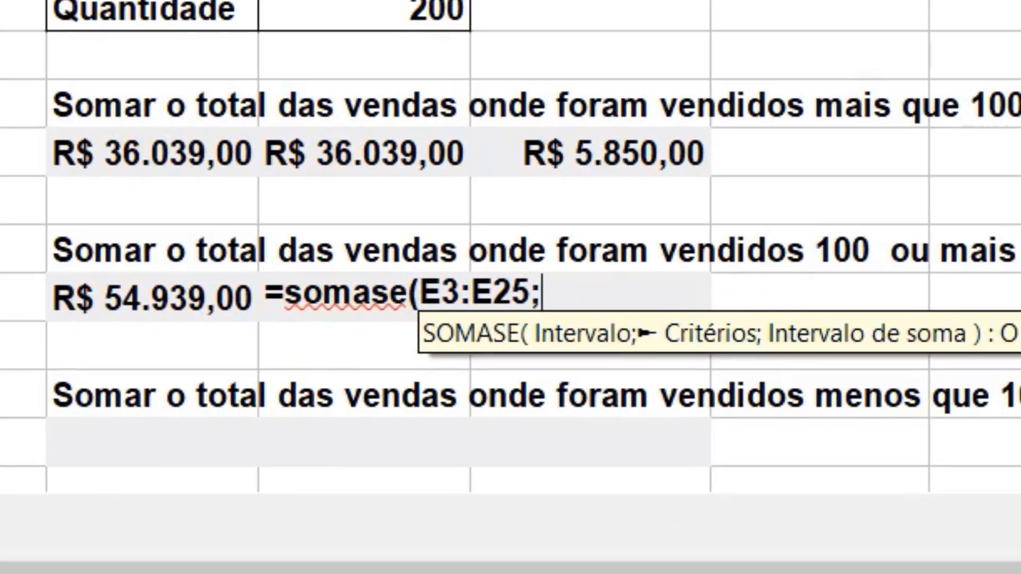
Complete the J23 formula with the concatenated criterion ">="&100 and F3:F25 as the sum range
{"action": "type", "text": "\">="}
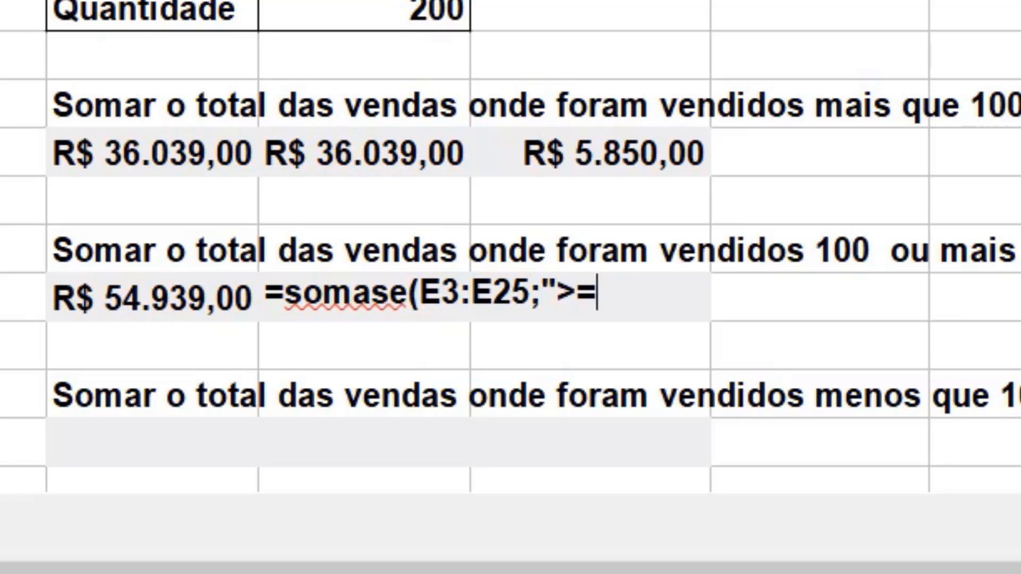
{"action": "type", "text": "\""}
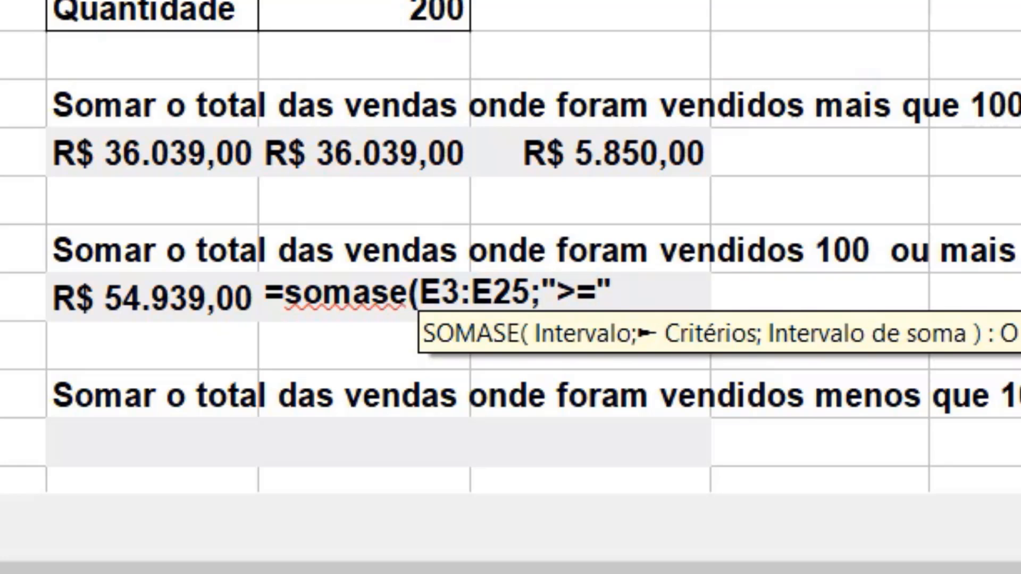
{"action": "type", "text": "&100"}
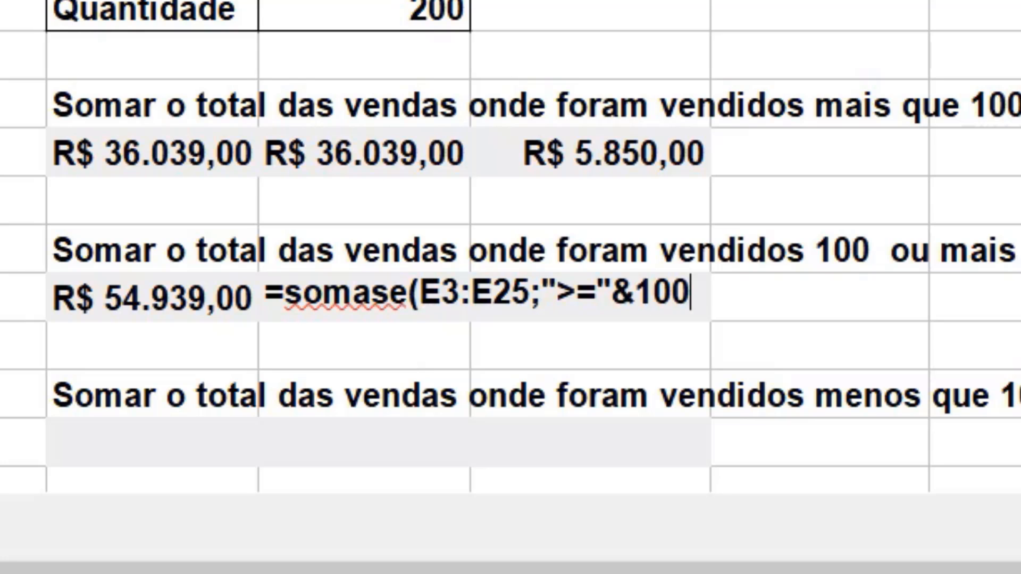
{"action": "type", "text": ";"}
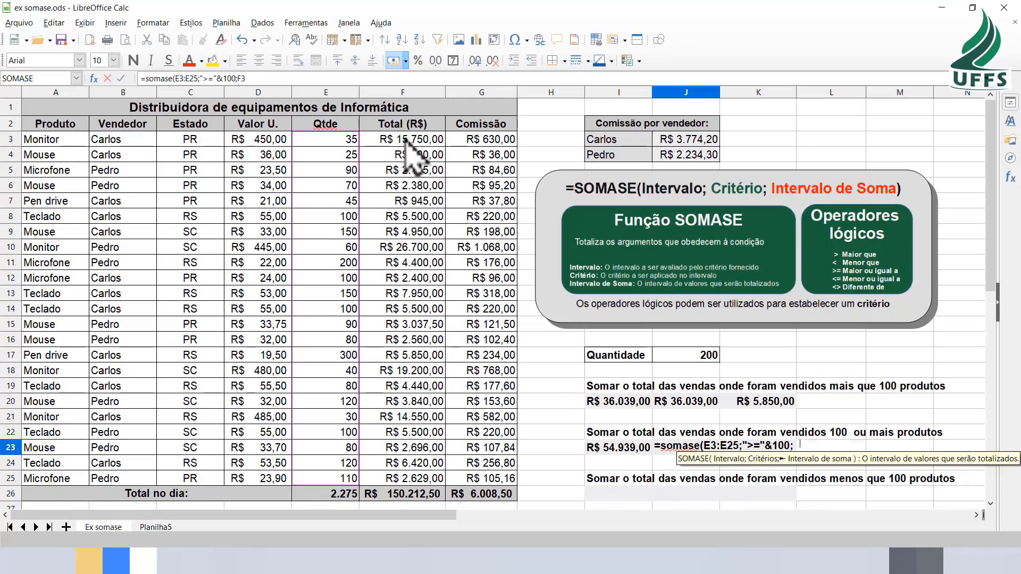
{"action": "left_click_drag", "start_coordinate": [410, 140], "coordinate": [421, 479]}
{"action": "type", "text": ")"}
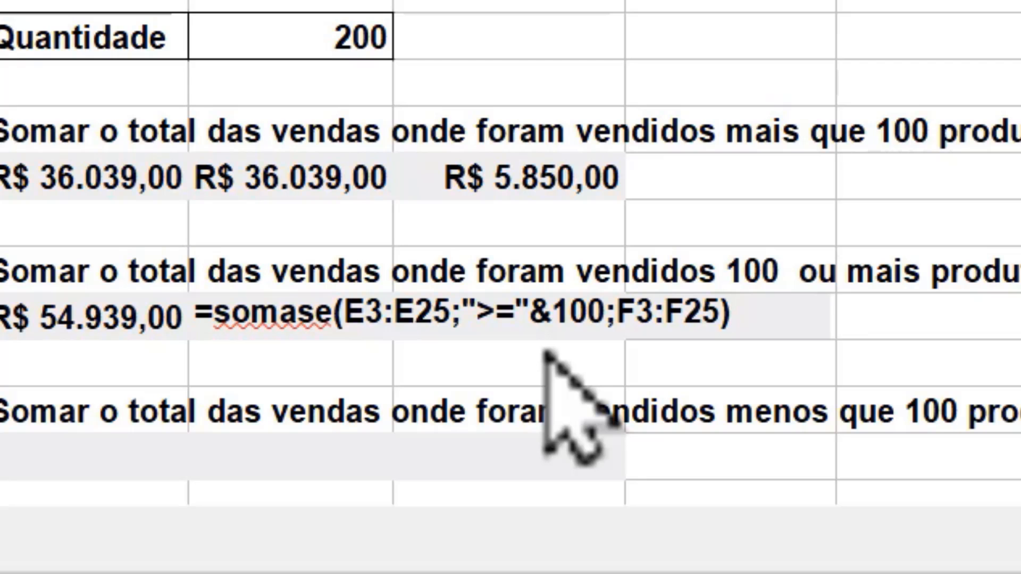
{"action": "key", "text": "Return"}
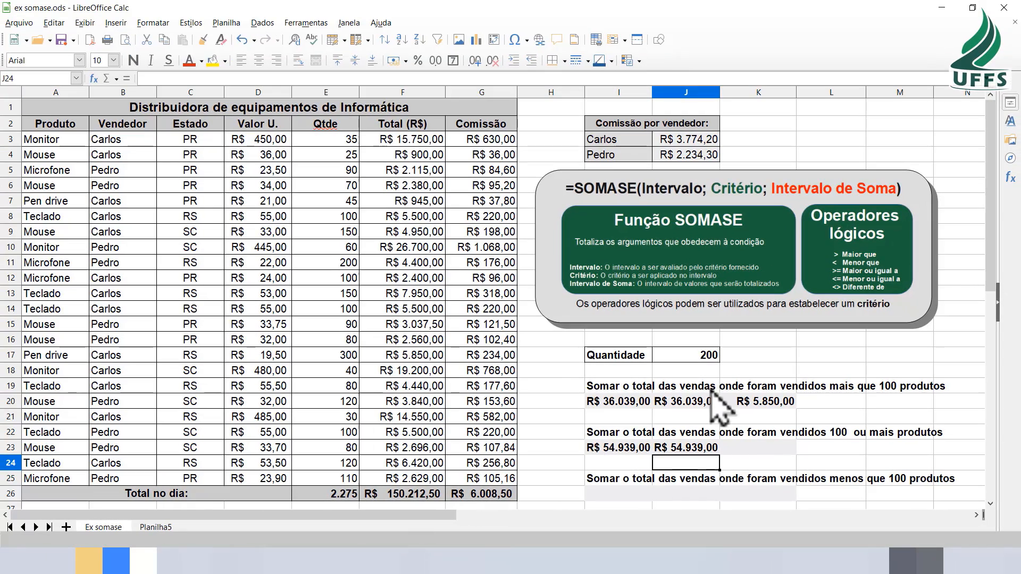
Set the Quantidade value in J17 to 100
{"action": "left_click", "coordinate": [652, 315]}
{"action": "type", "text": "1"}
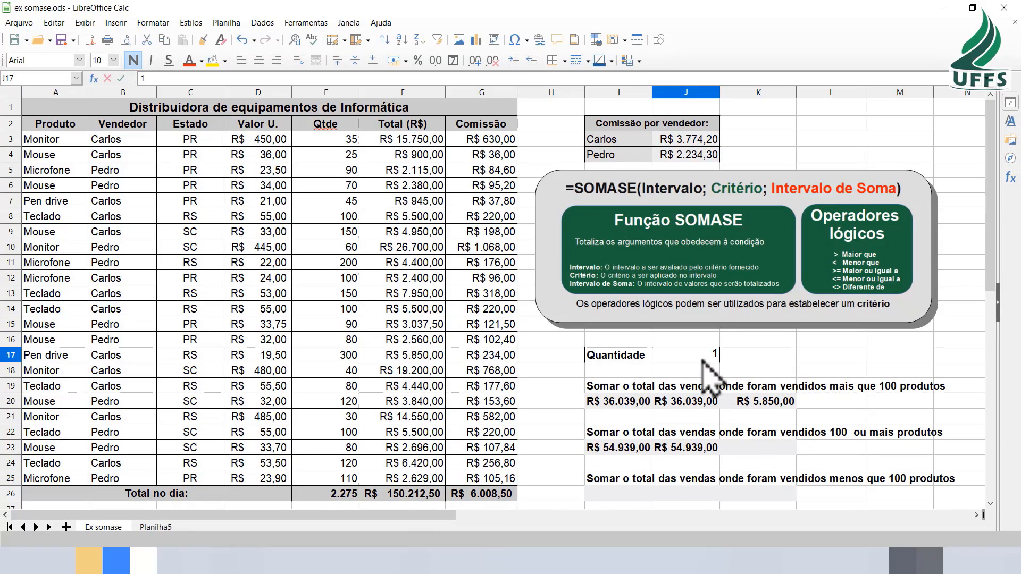
{"action": "key", "text": "Return"}
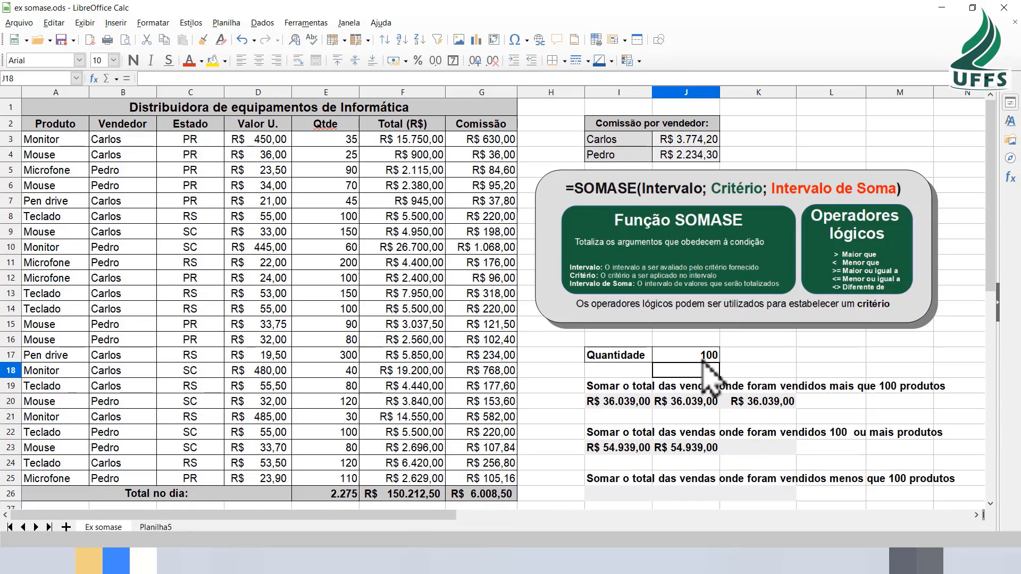
Start a SOMASE formula in K23 with E3:E25 as the range and ">="&J17 as the criterion
{"action": "left_click", "coordinate": [747, 450]}
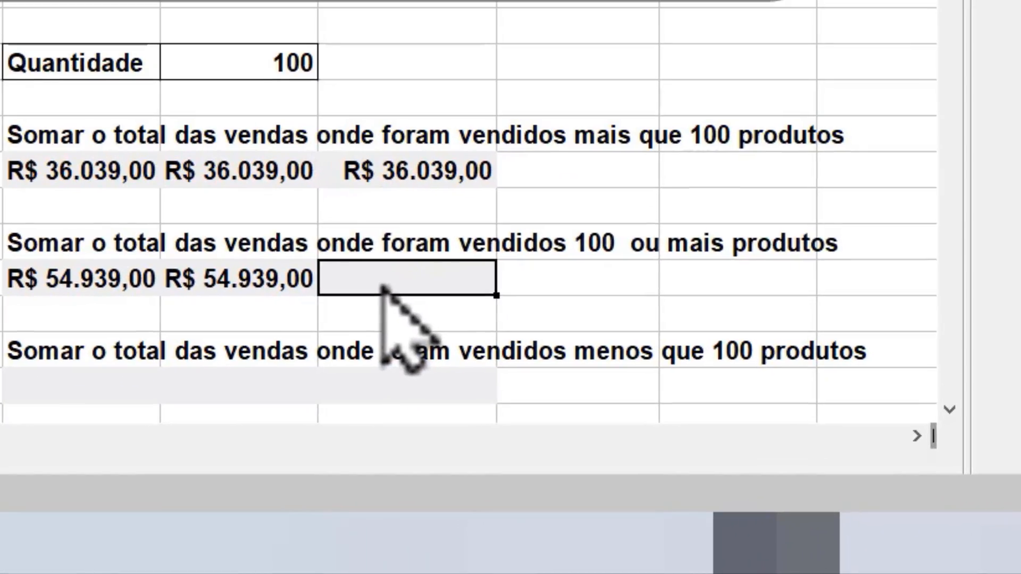
{"action": "type", "text": "=somase("}
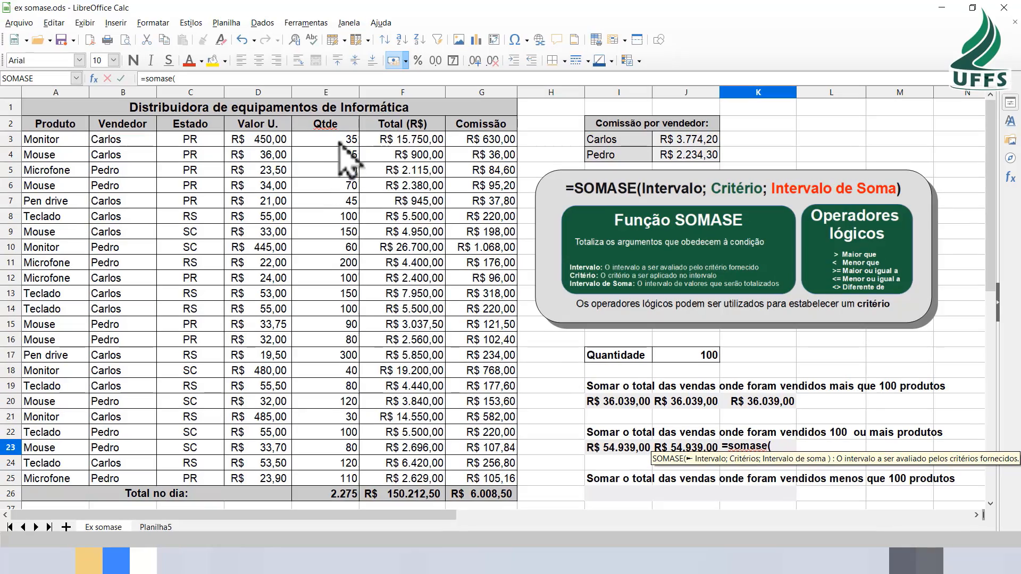
{"action": "left_click_drag", "start_coordinate": [351, 141], "coordinate": [343, 467]}
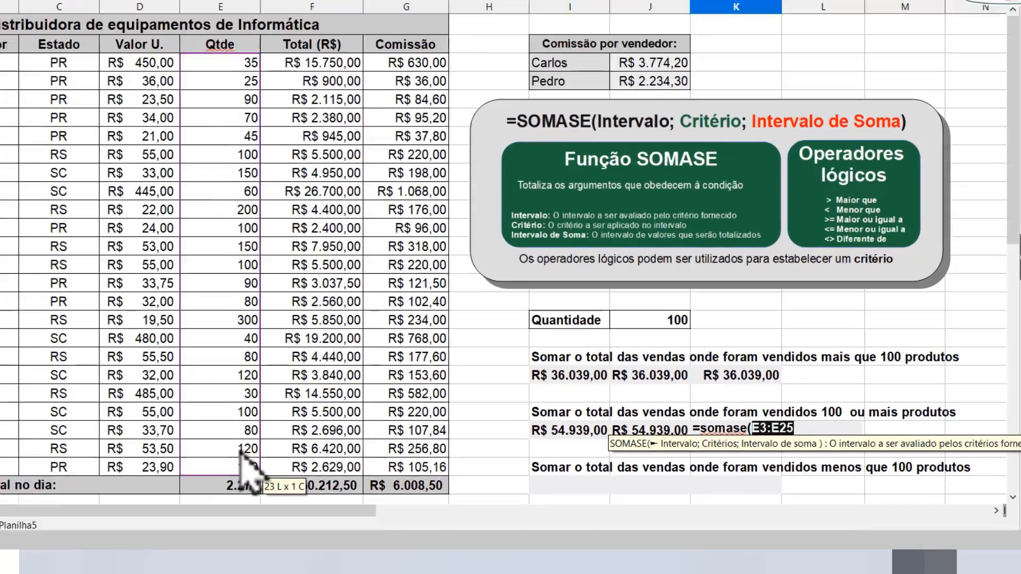
{"action": "left_click_drag", "start_coordinate": [241, 451], "coordinate": [240, 451]}
{"action": "type", "text": ";"}
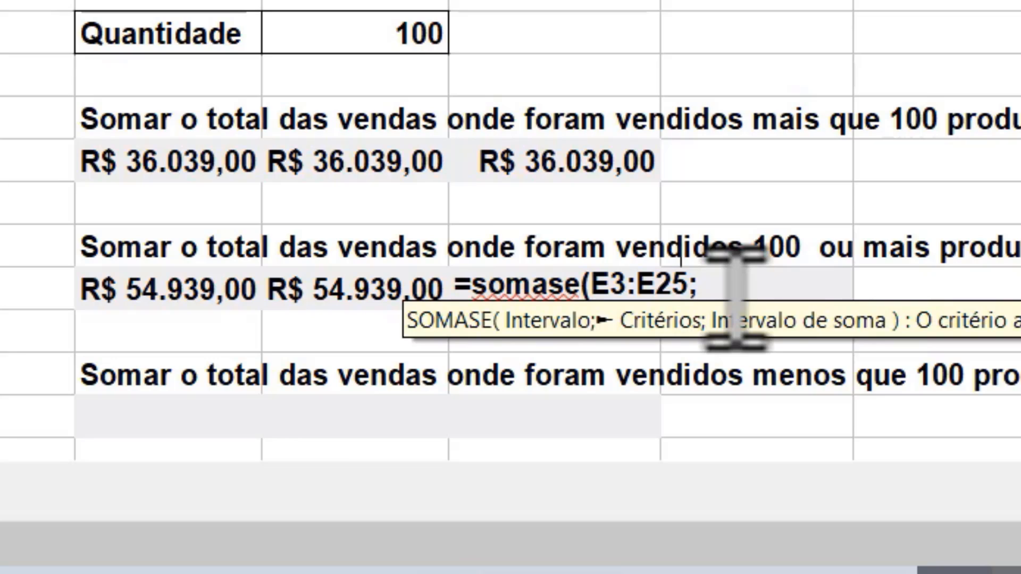
{"action": "type", "text": "\">="}
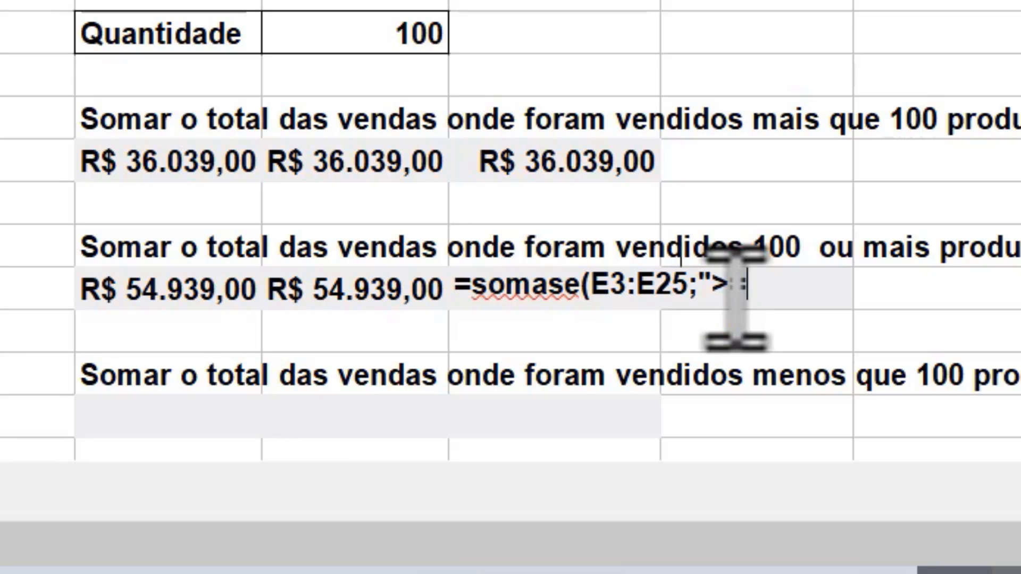
{"action": "type", "text": "\""}
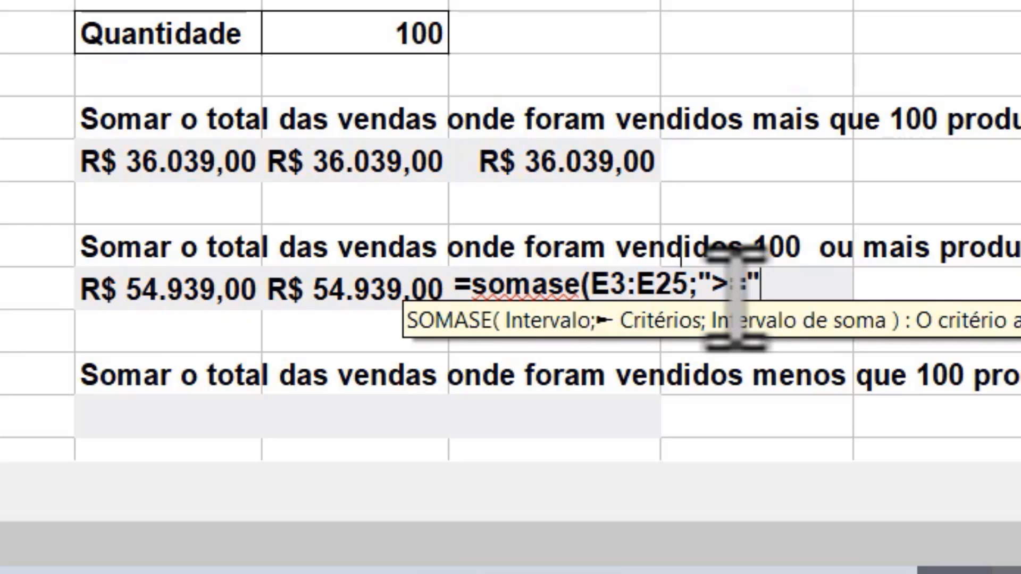
{"action": "type", "text": "&"}
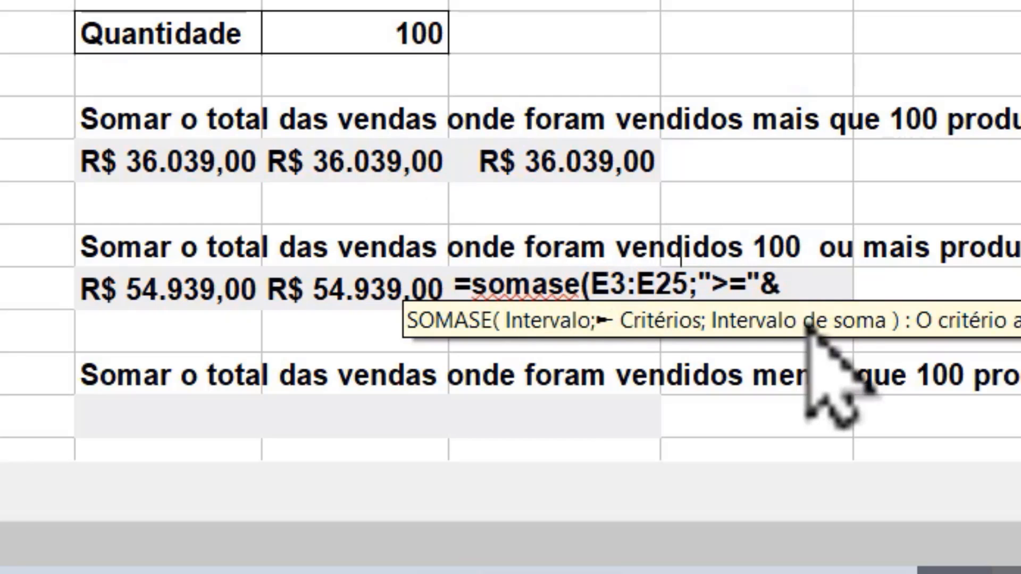
{"action": "left_click", "coordinate": [394, 38]}
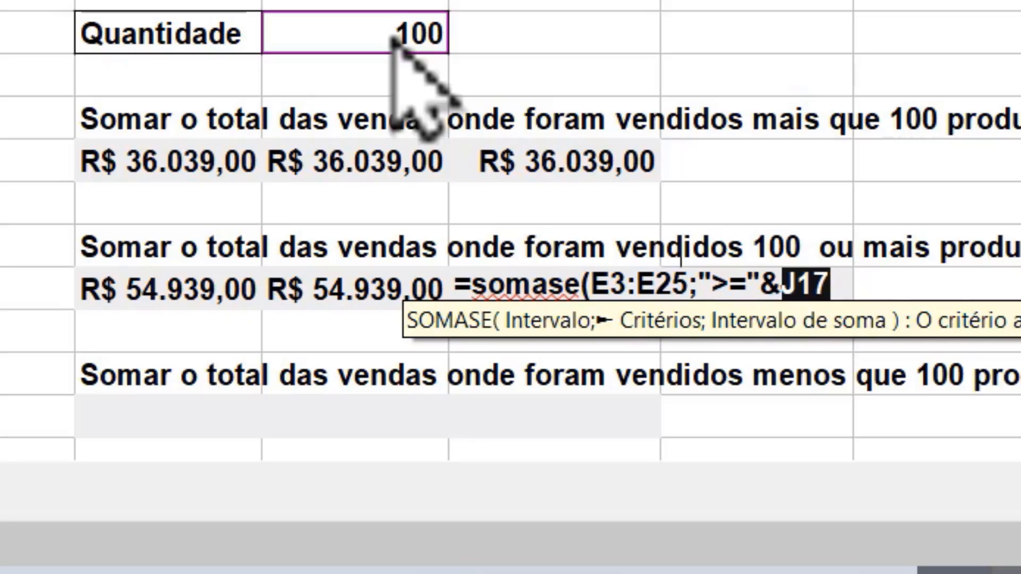
Complete the K23 formula with the sales totals F3:F25 as the sum range
{"action": "type", "text": ";"}
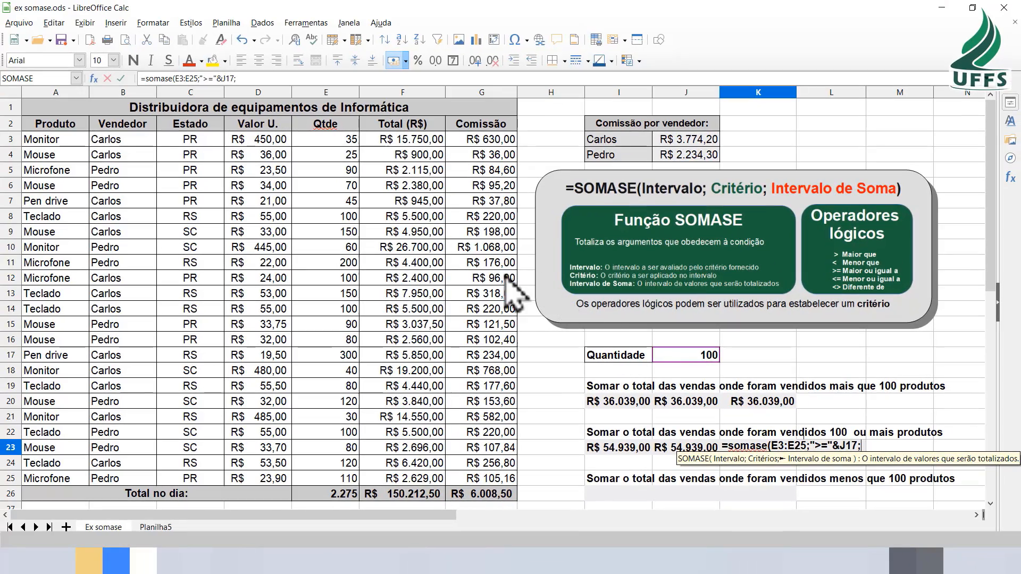
{"action": "left_click", "coordinate": [413, 144]}
{"action": "left_click_drag", "start_coordinate": [415, 147], "coordinate": [418, 480]}
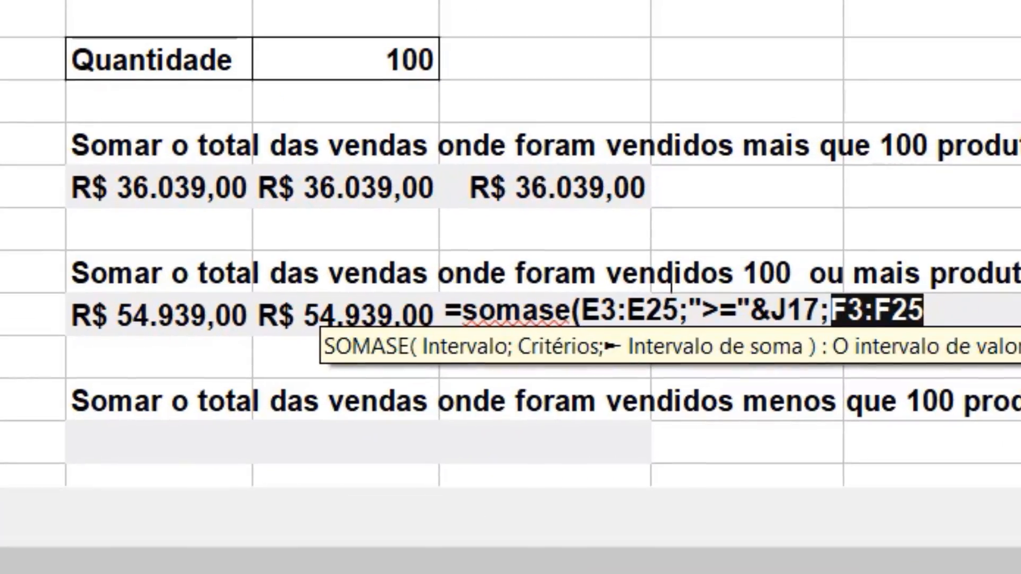
{"action": "type", "text": ")"}
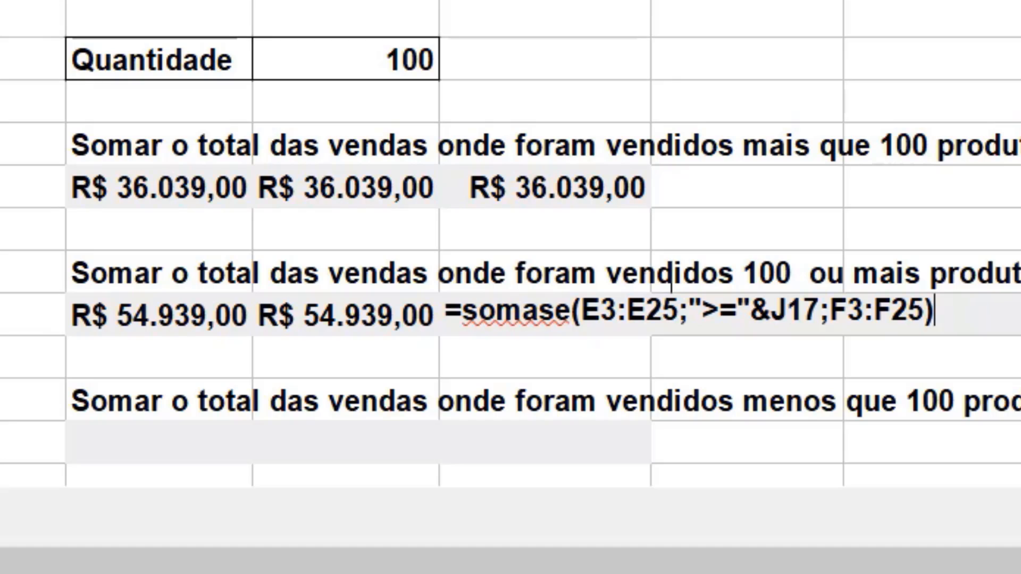
{"action": "key", "text": "Return"}
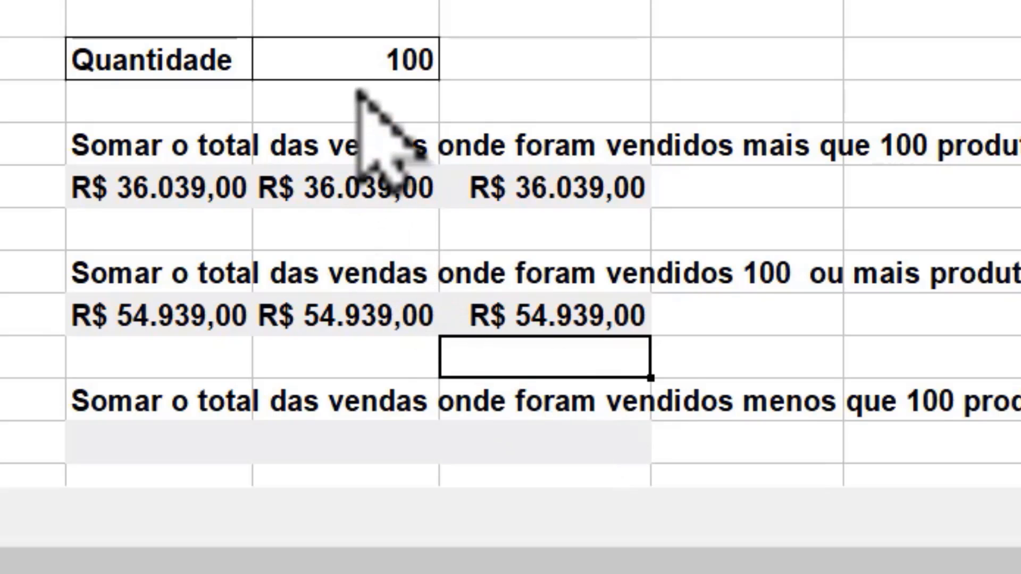
Set the Quantidade value in J17 to 200
{"action": "left_click", "coordinate": [379, 67]}
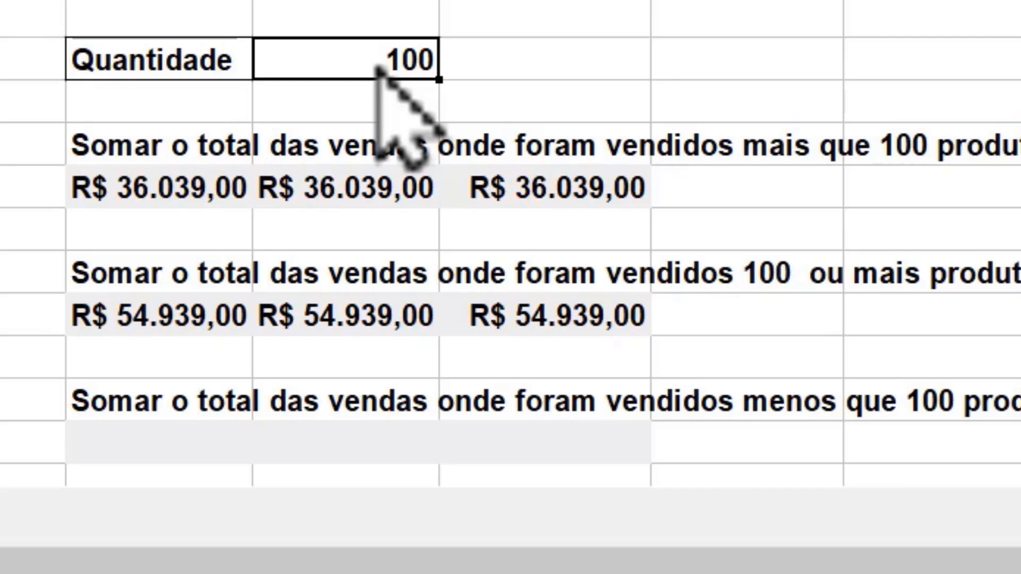
{"action": "type", "text": "200"}
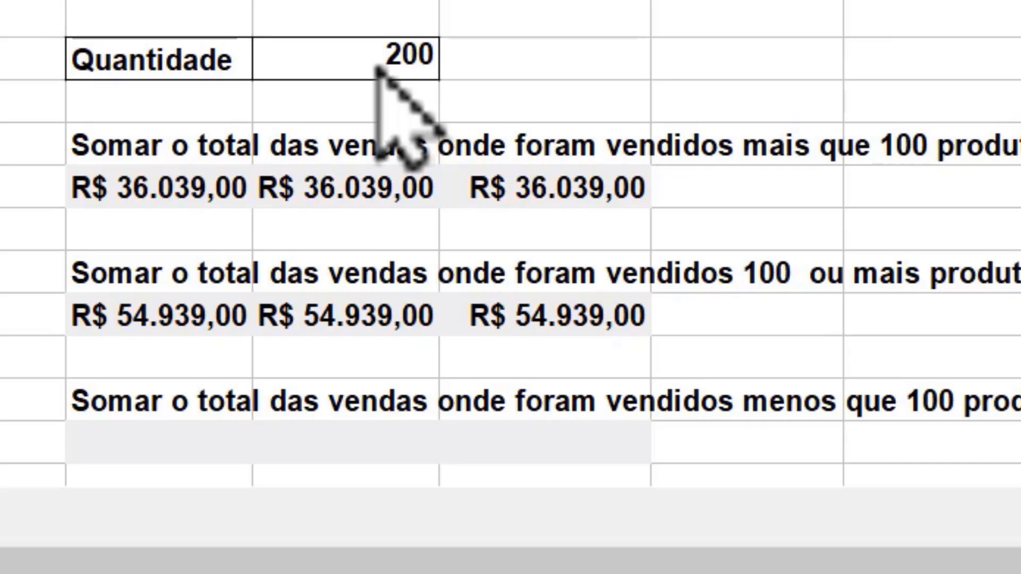
{"action": "key", "text": "Return"}
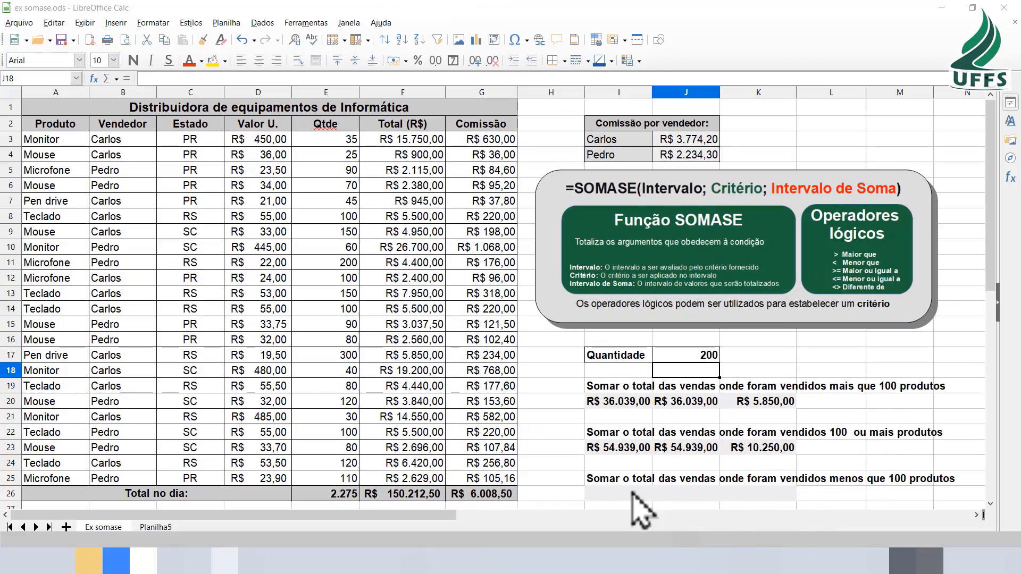
Start a SOMASE formula in I26 with E3:E25 as the range and the literal criterion "<100"
{"action": "left_click", "coordinate": [609, 493]}
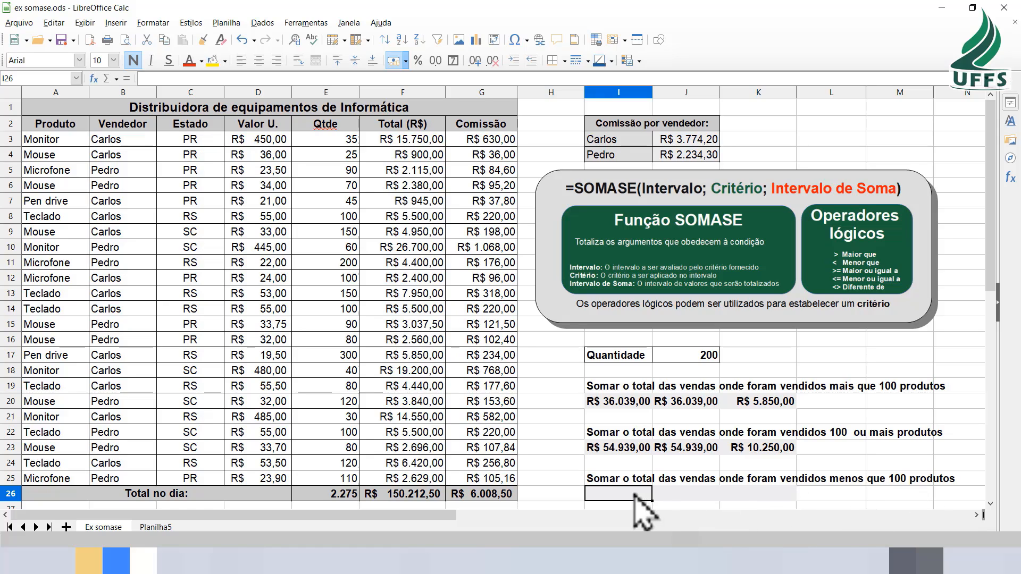
{"action": "type", "text": "=somase("}
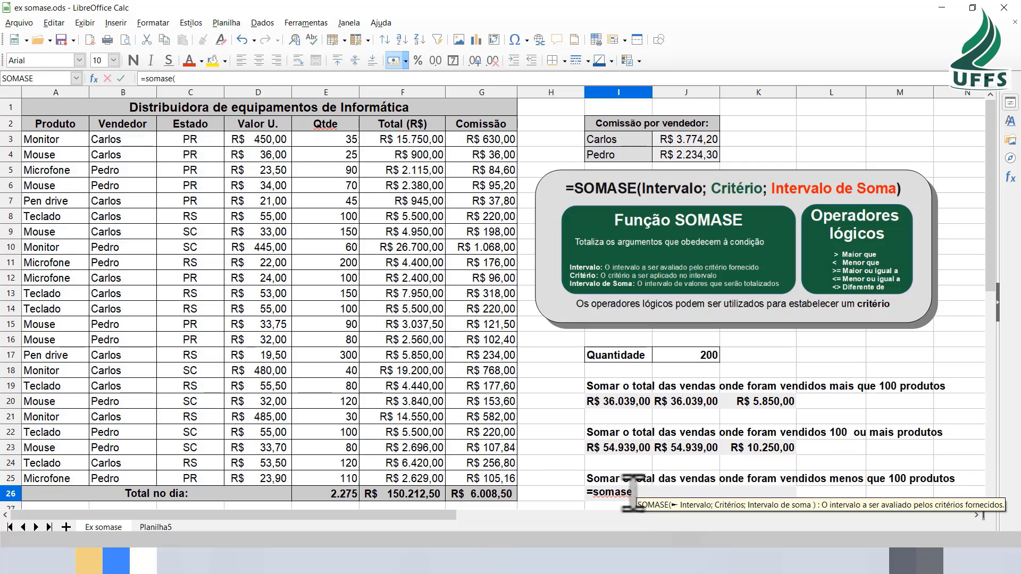
{"action": "left_click_drag", "start_coordinate": [342, 139], "coordinate": [325, 475]}
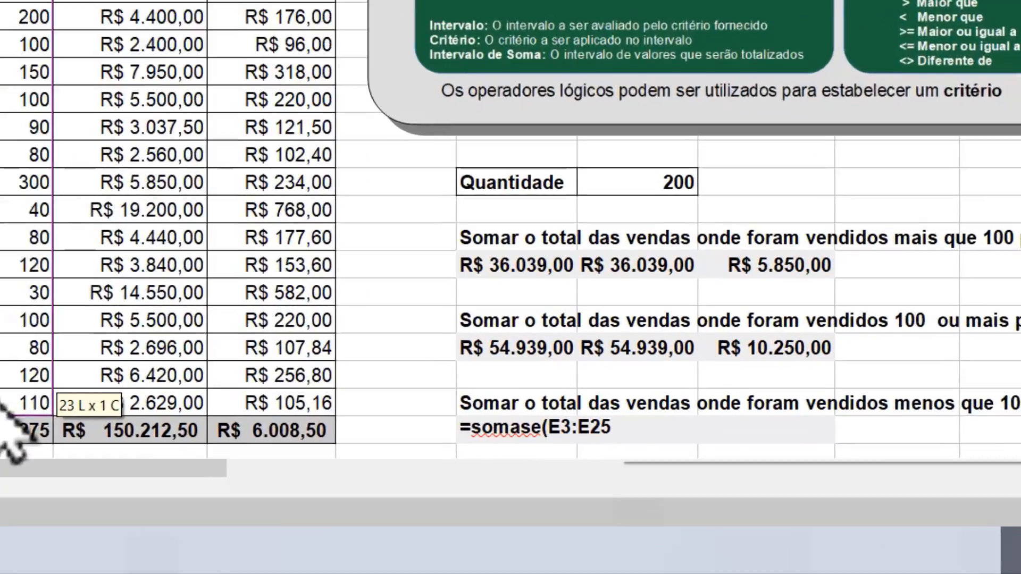
{"action": "type", "text": ";\""}
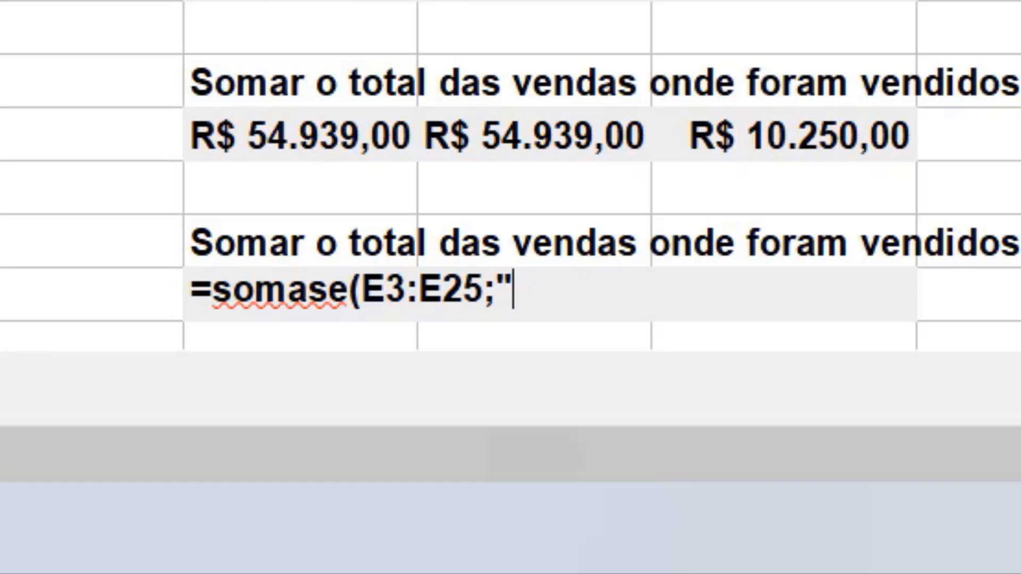
{"action": "type", "text": "<"}
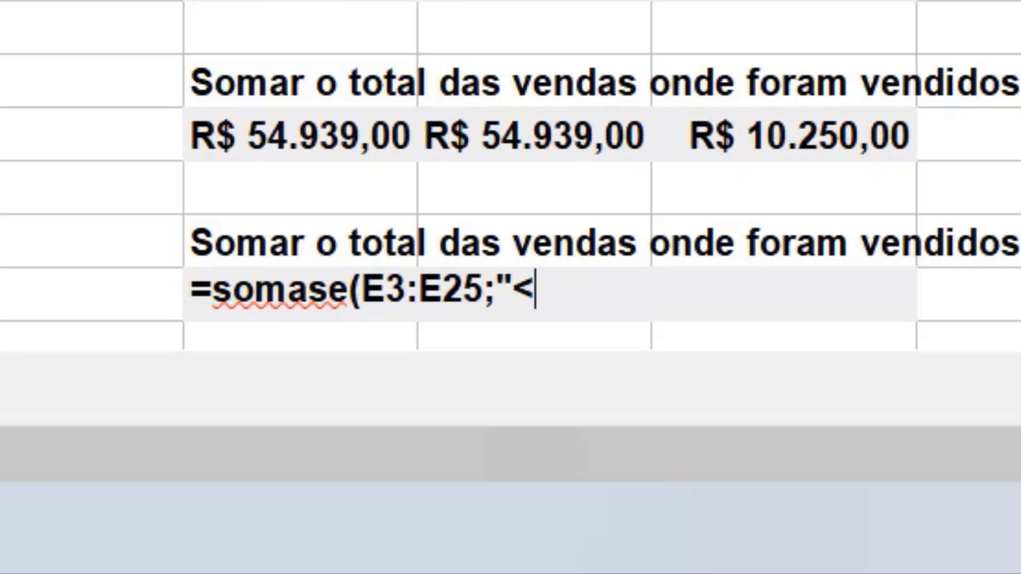
{"action": "type", "text": "="}
{"action": "type", "text": "100"}
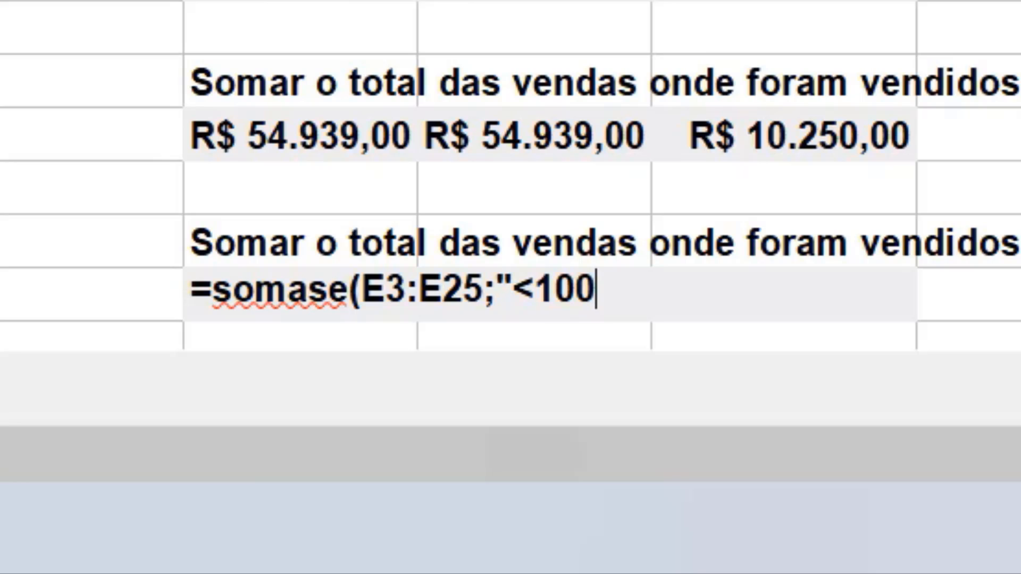
{"action": "type", "text": "\""}
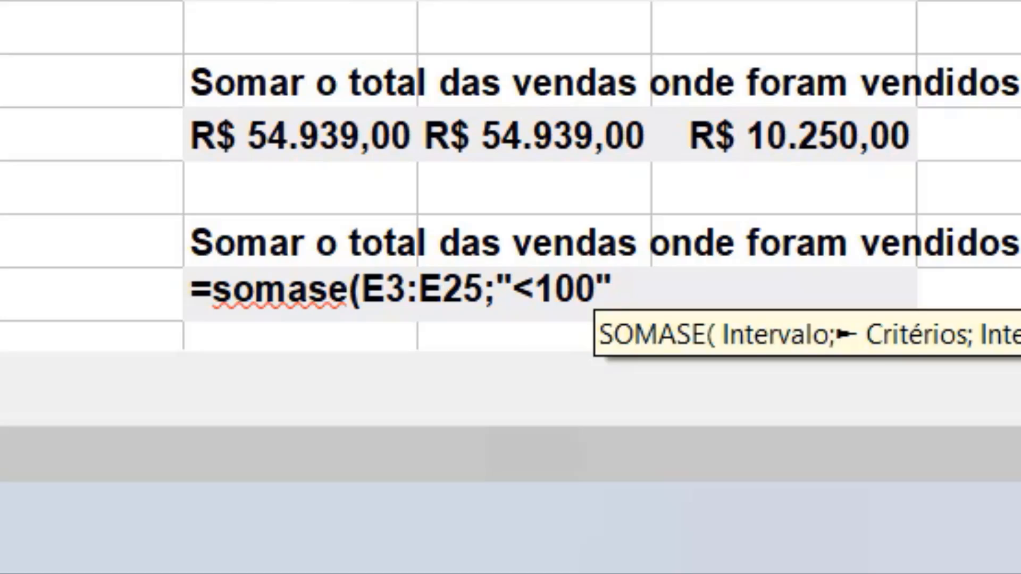
Complete the I26 formula with the sales totals F3:F25 as the sum range
{"action": "type", "text": ";"}
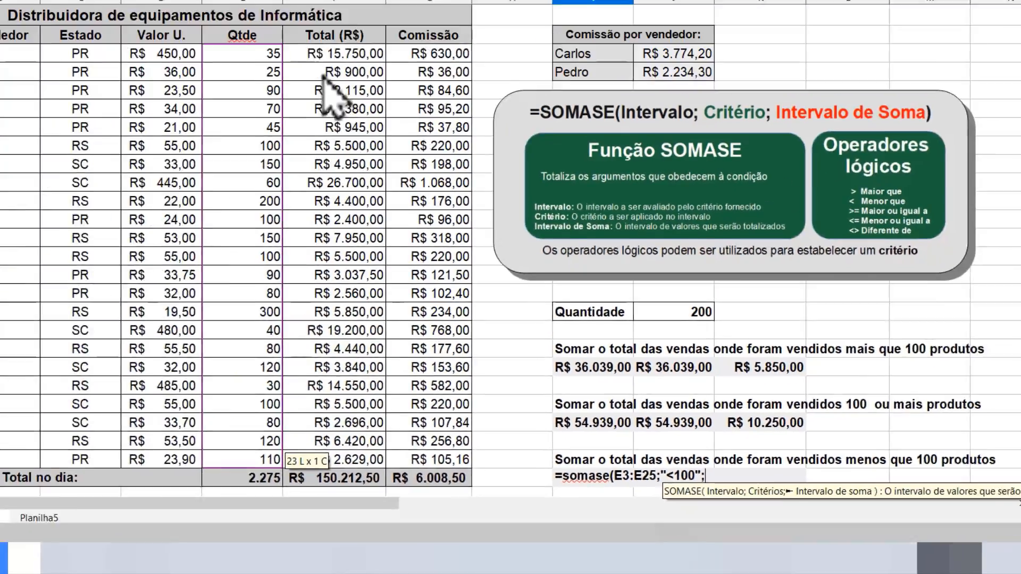
{"action": "left_click_drag", "start_coordinate": [404, 139], "coordinate": [414, 201]}
{"action": "left_click_drag", "start_coordinate": [409, 254], "coordinate": [402, 481]}
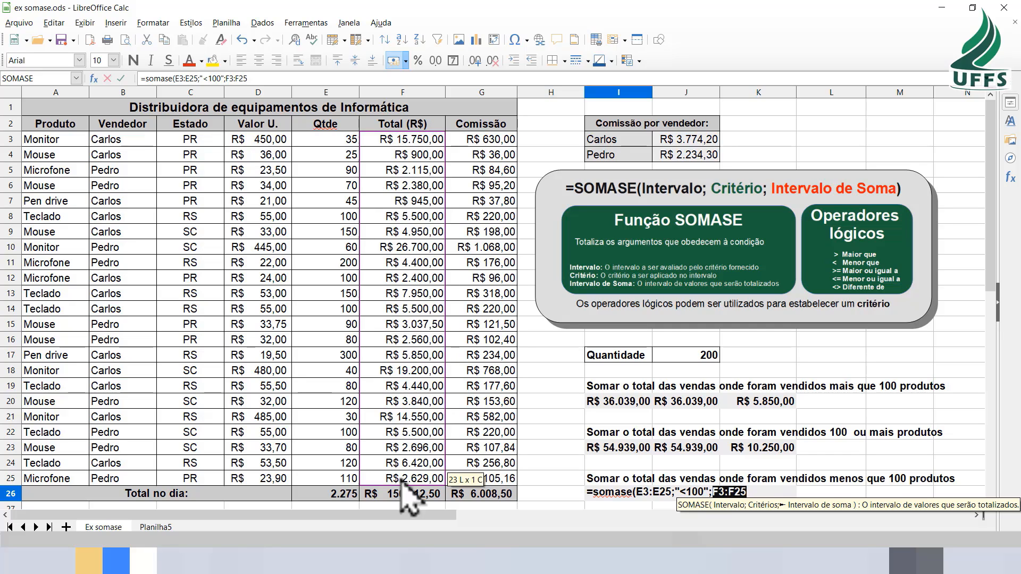
{"action": "type", "text": ")"}
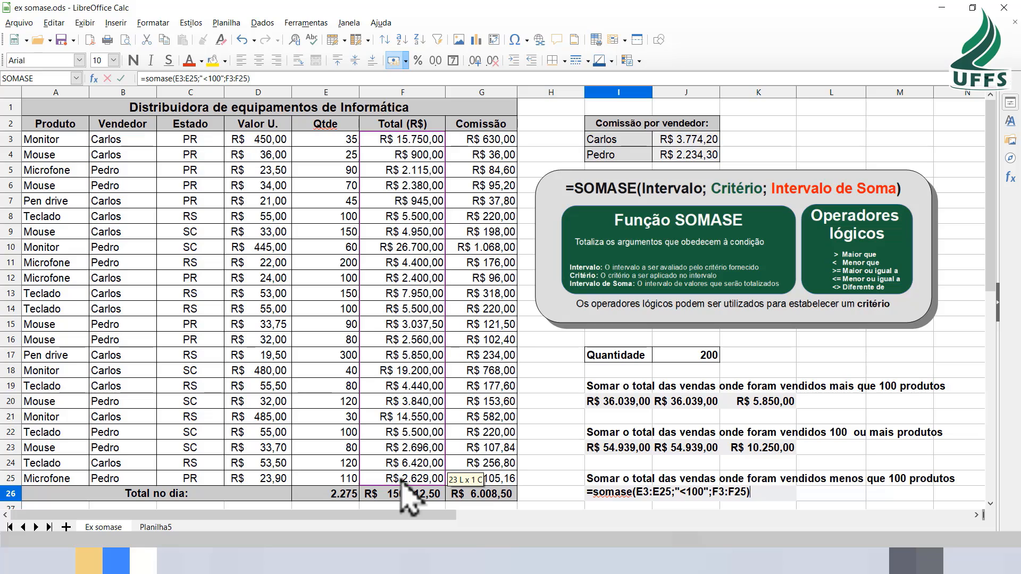
{"action": "key", "text": "Return"}
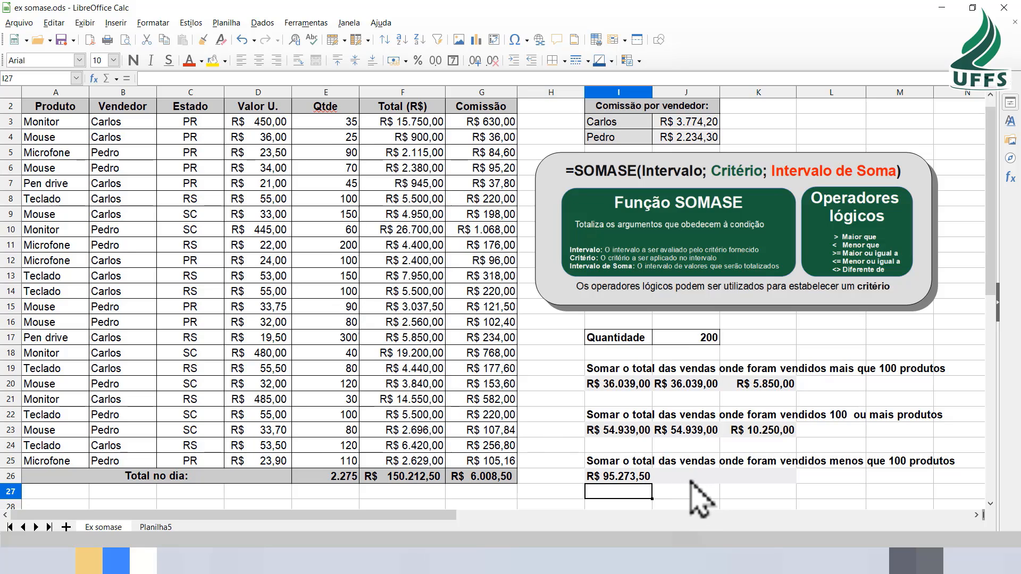
Start a SOMASE formula in K26 with E3:E25 as the range and the concatenated criterion "<"&J17
{"action": "left_click", "coordinate": [749, 475]}
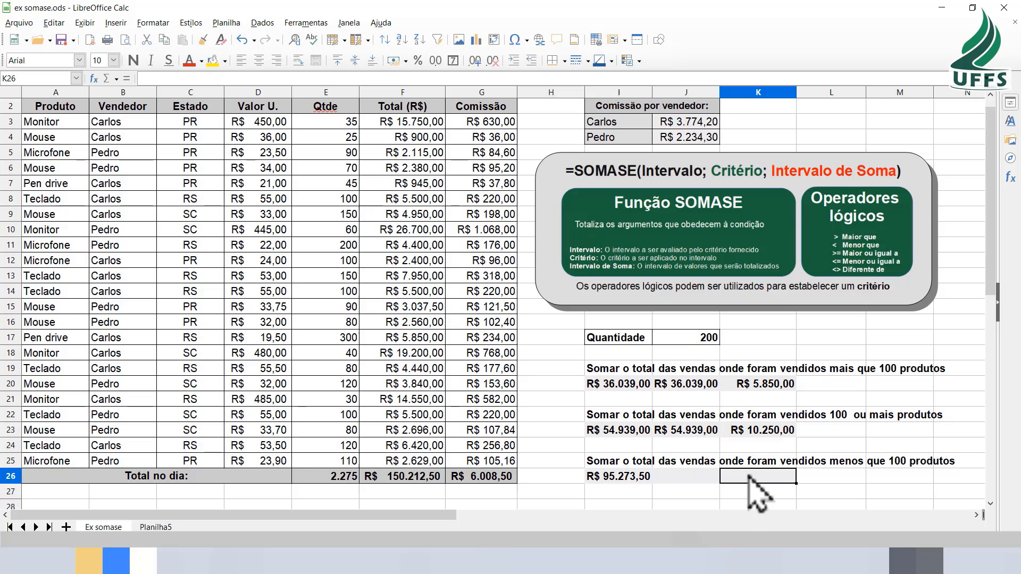
{"action": "type", "text": "=so"}
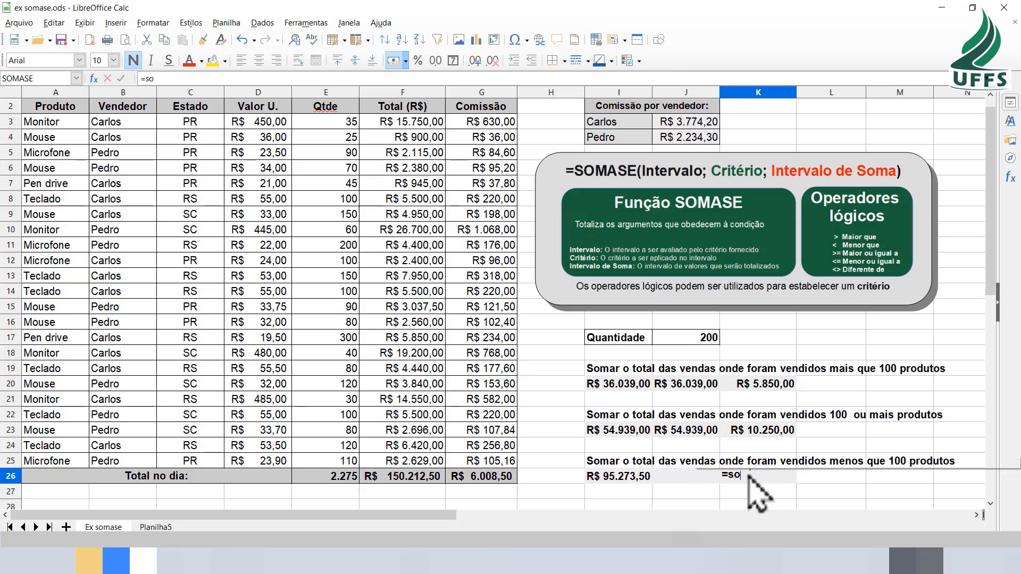
{"action": "type", "text": "mase("}
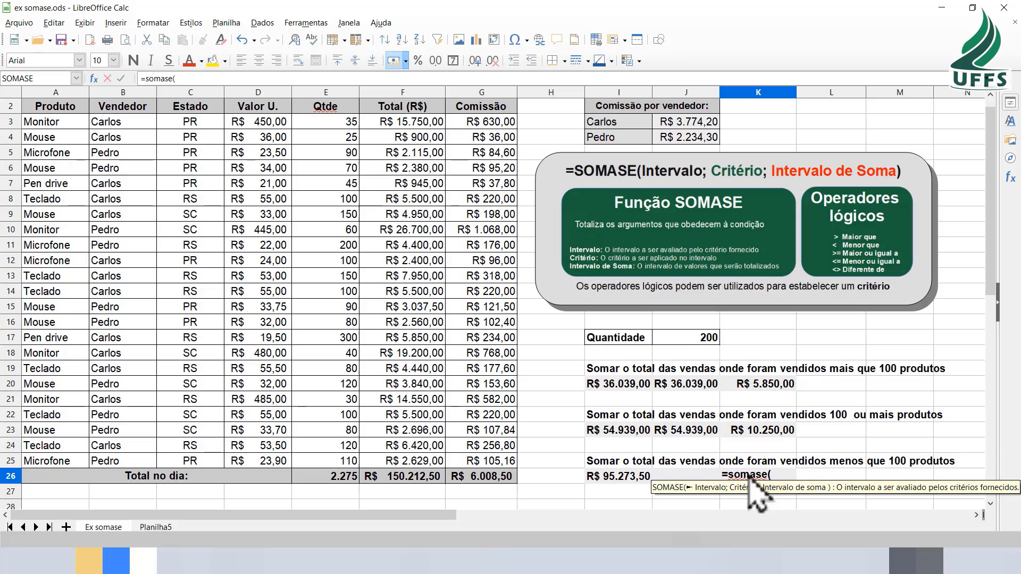
{"action": "left_click_drag", "start_coordinate": [343, 122], "coordinate": [330, 456]}
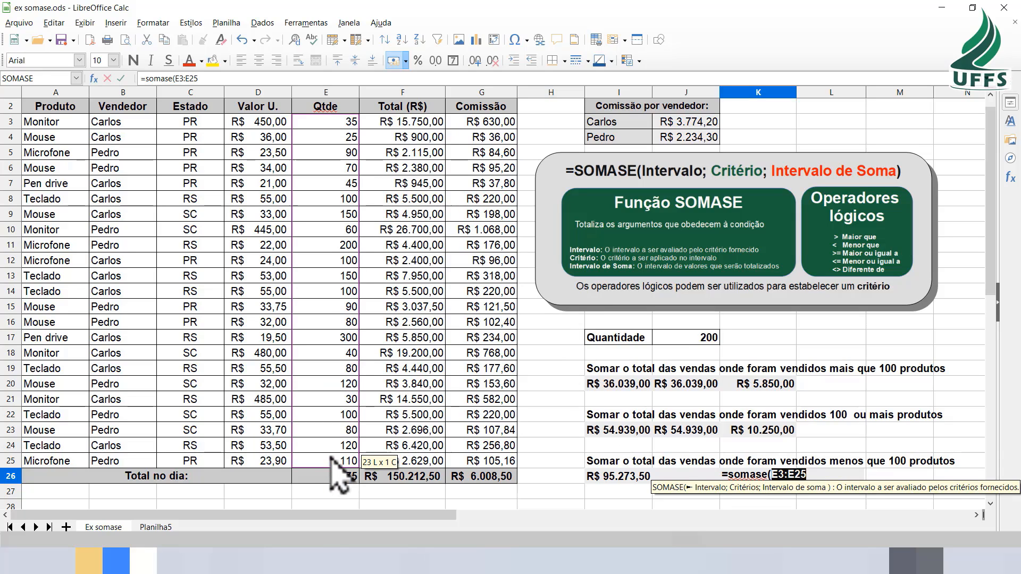
{"action": "type", "text": ";"}
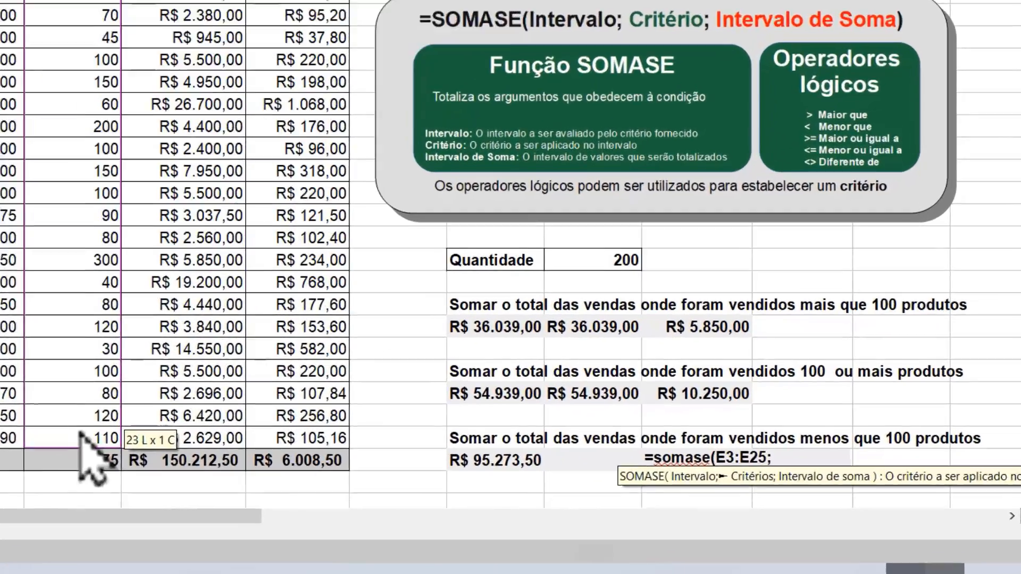
{"action": "type", "text": "\""}
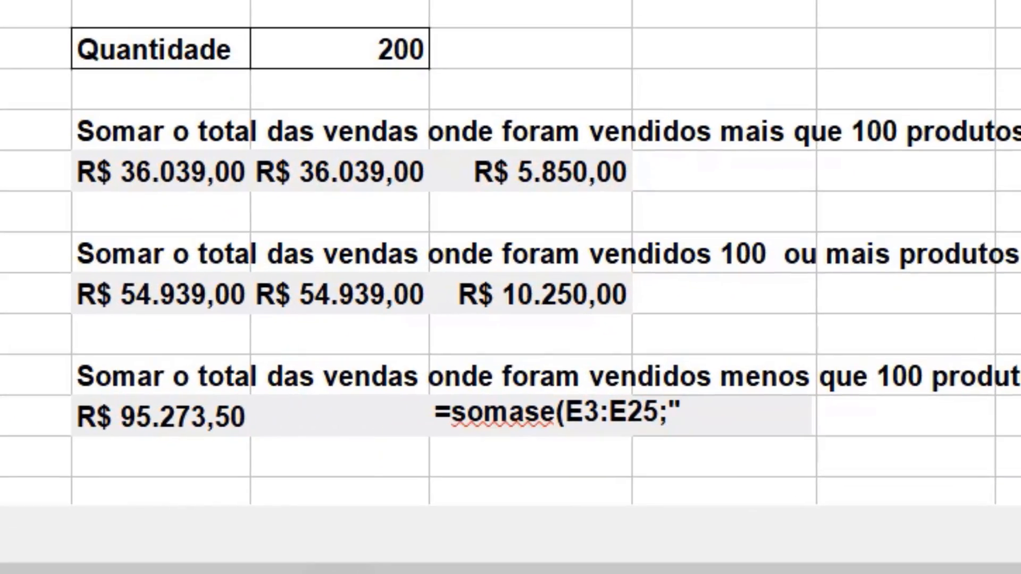
{"action": "type", "text": "<\""}
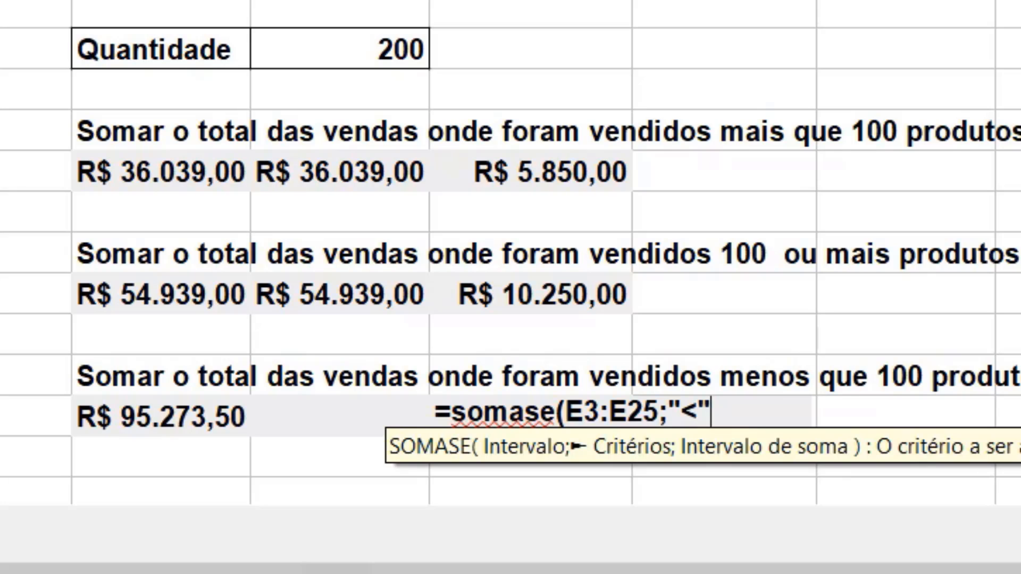
{"action": "type", "text": "&"}
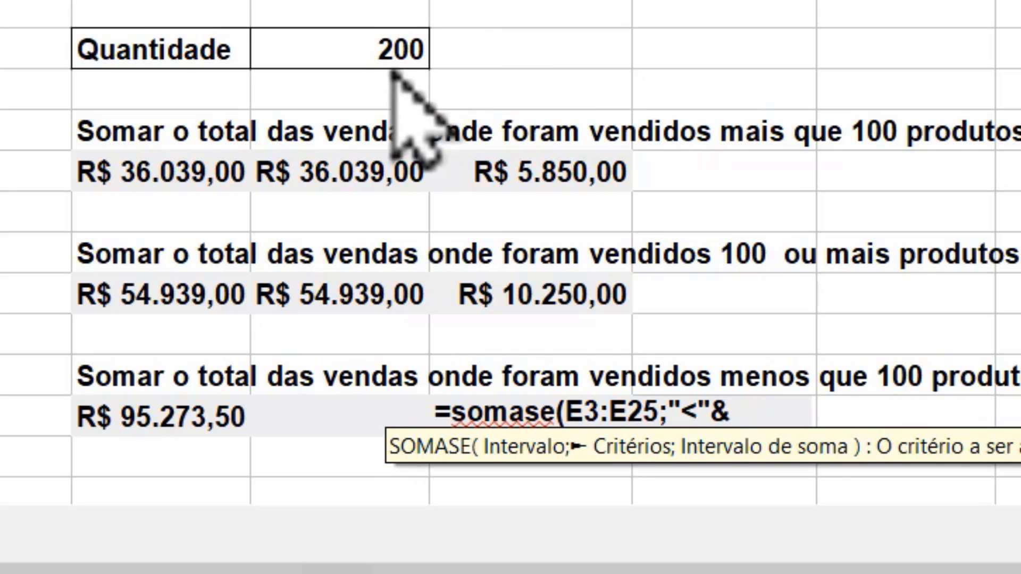
{"action": "left_click", "coordinate": [381, 60]}
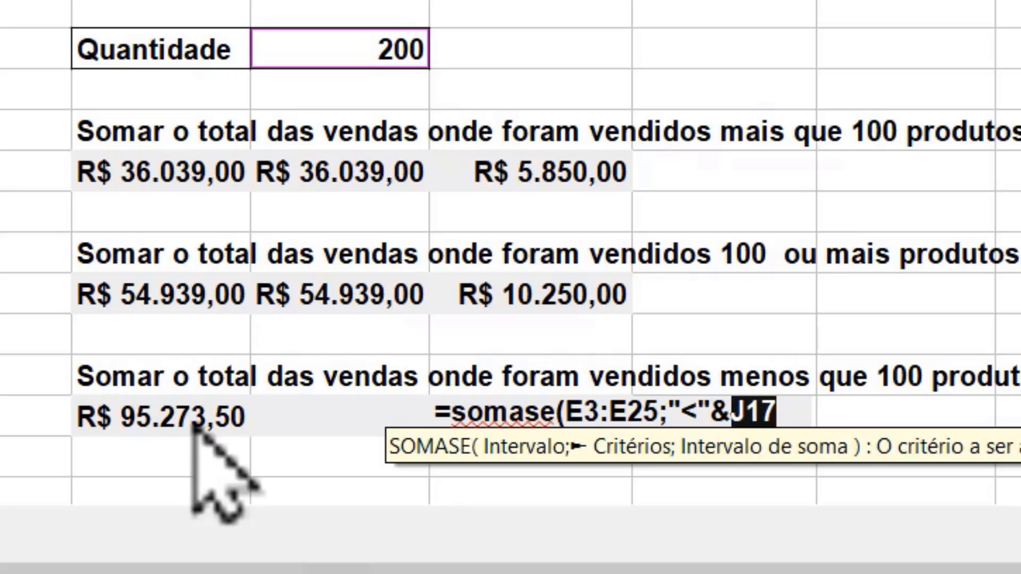
Complete the K26 formula with the sales totals F3:F25 as the sum range
{"action": "type", "text": ";"}
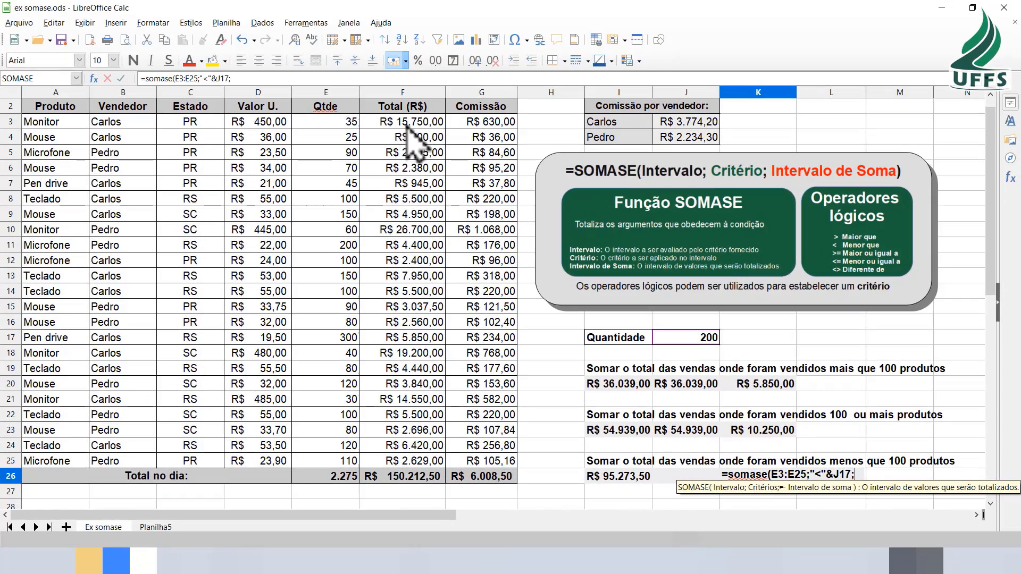
{"action": "left_click_drag", "start_coordinate": [407, 125], "coordinate": [394, 460]}
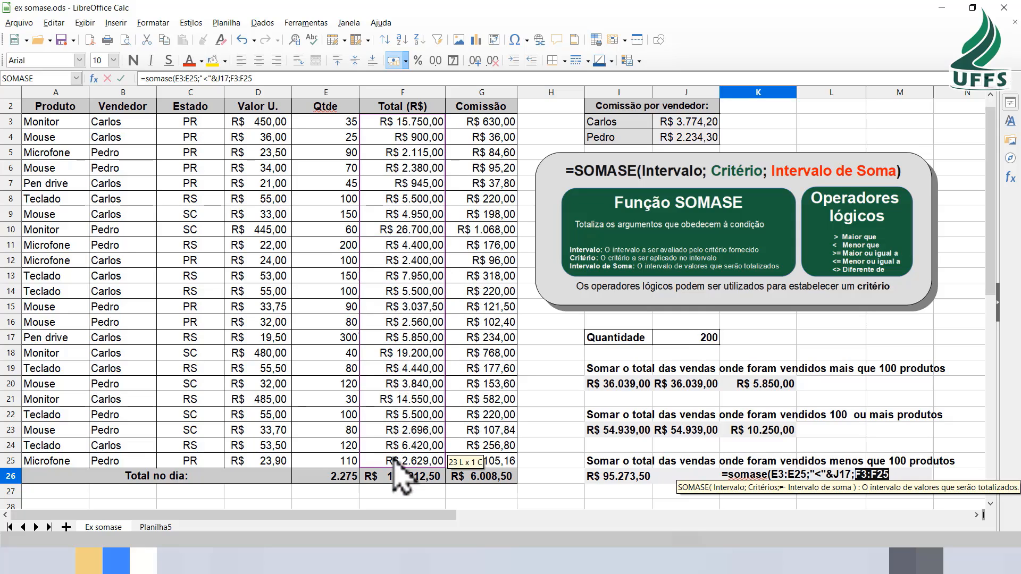
{"action": "type", "text": ")"}
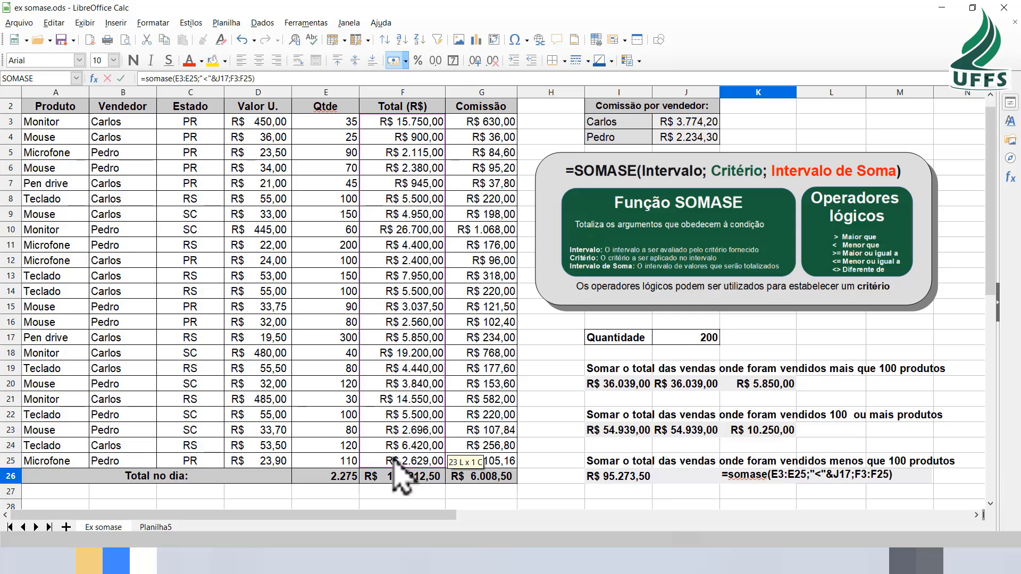
{"action": "key", "text": "Return"}
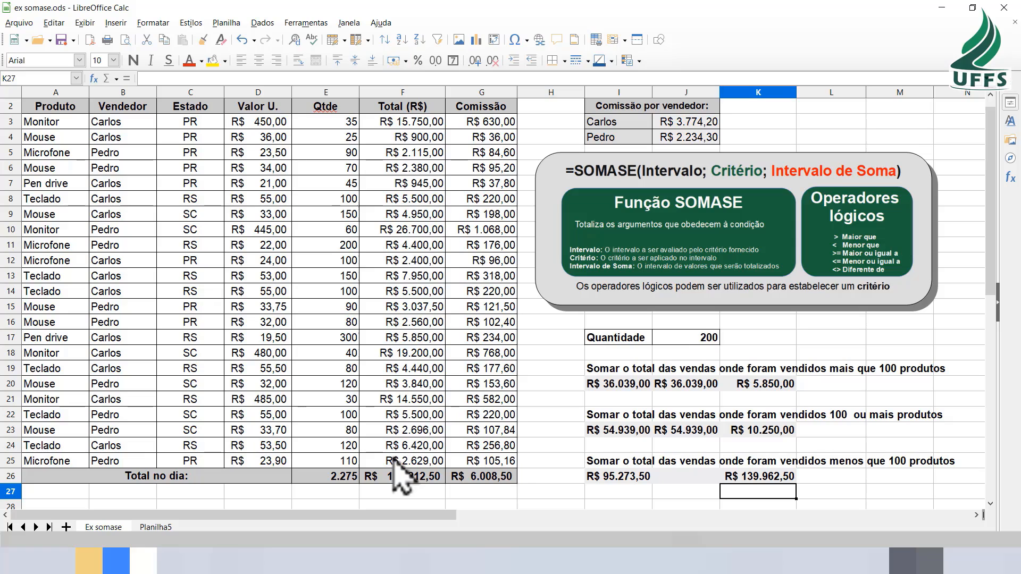
Set the Quantidade value in J17 to 100
{"action": "left_click", "coordinate": [699, 340]}
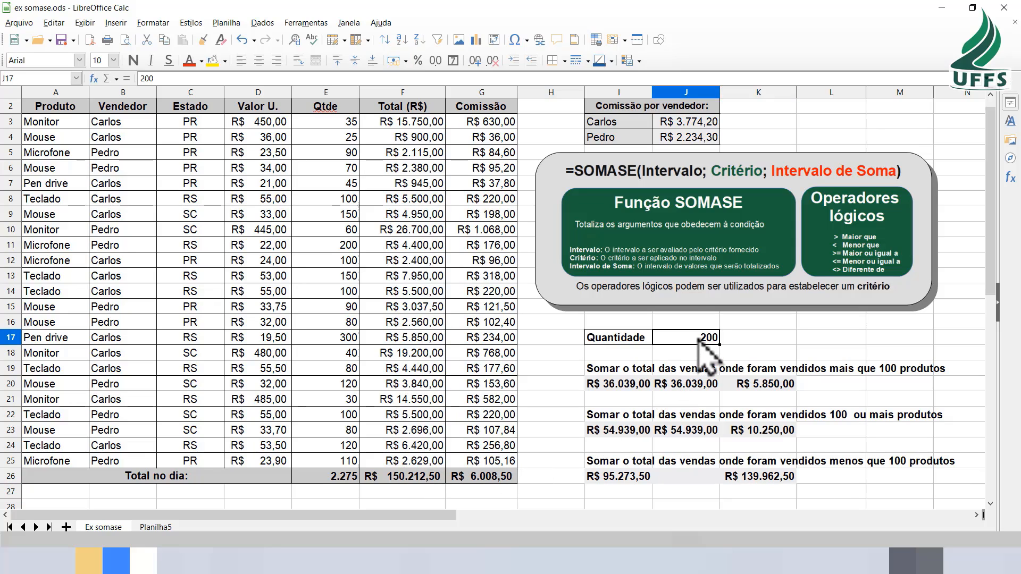
{"action": "type", "text": "100"}
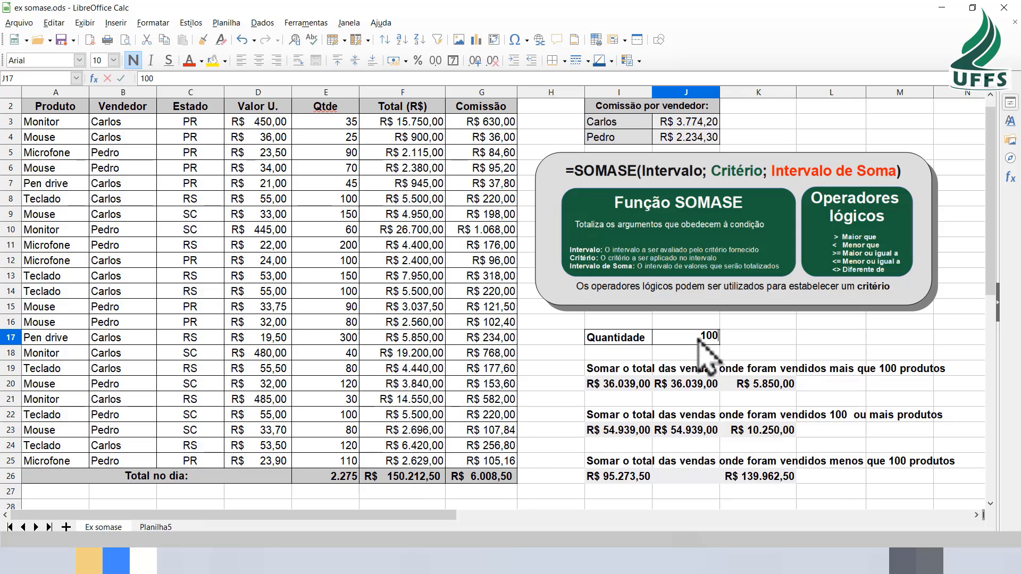
{"action": "key", "text": "Return"}
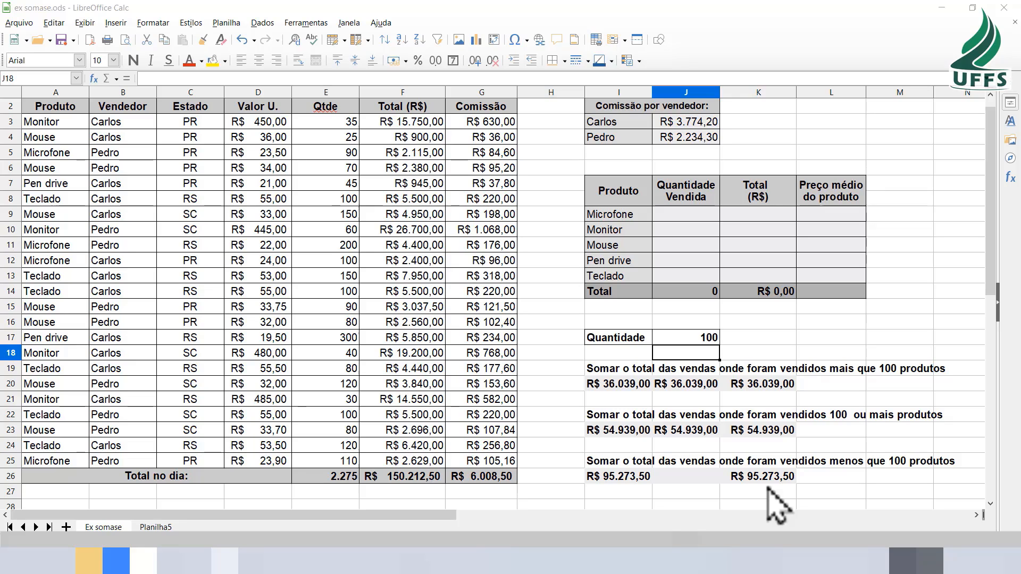
Start a SOMASE formula in J9 for Microfone's quantity sold, with products A3:A25 as the range and I9 as the criterion
{"action": "left_click", "coordinate": [675, 215]}
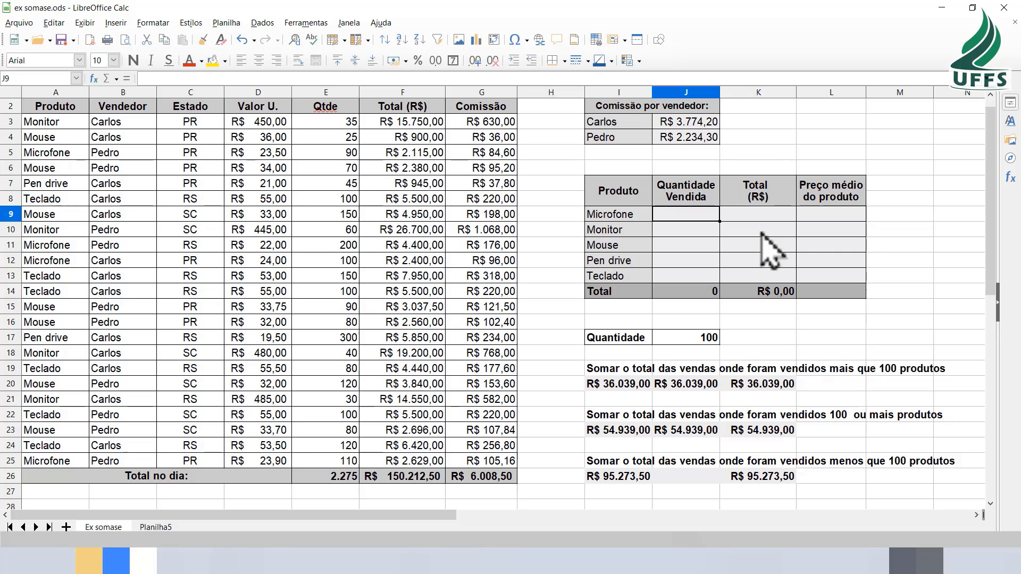
{"action": "type", "text": "=s"}
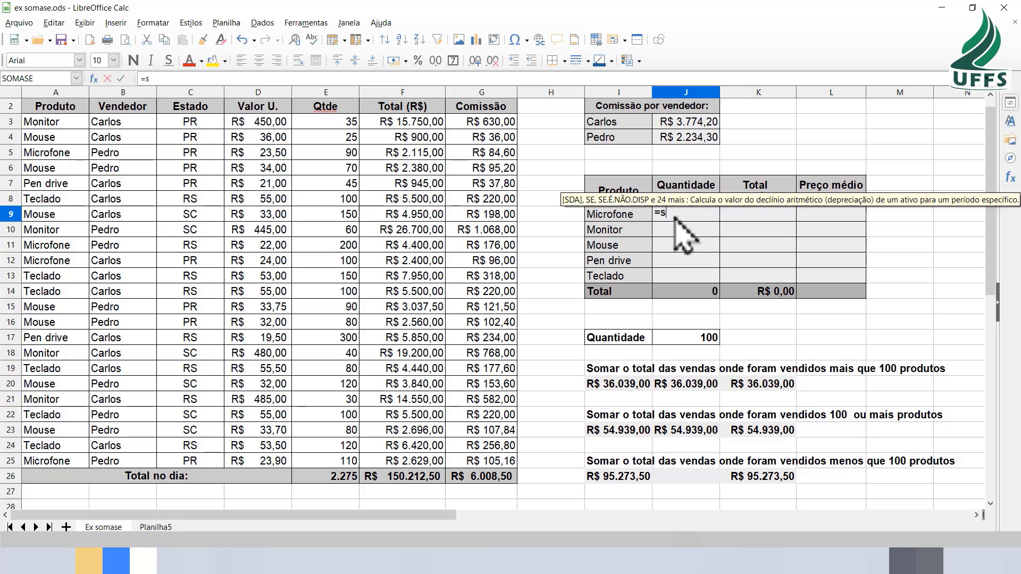
{"action": "type", "text": "omase("}
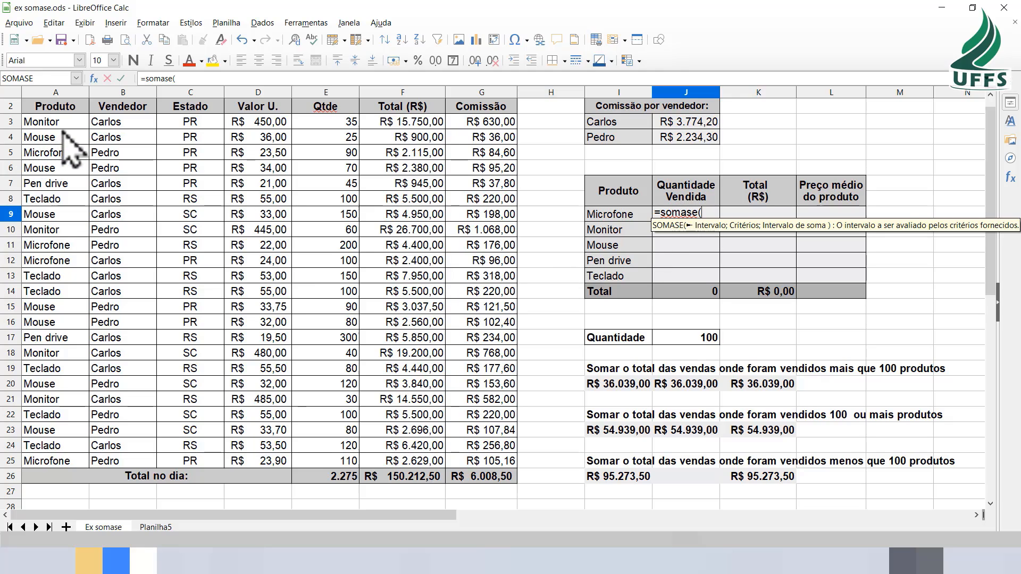
{"action": "left_click_drag", "start_coordinate": [63, 127], "coordinate": [61, 460]}
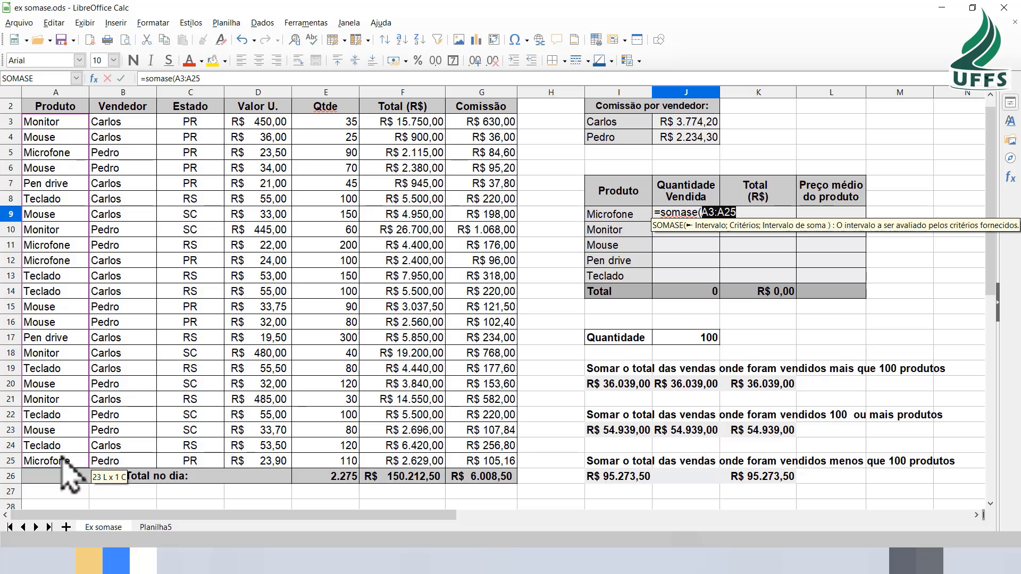
{"action": "type", "text": ";"}
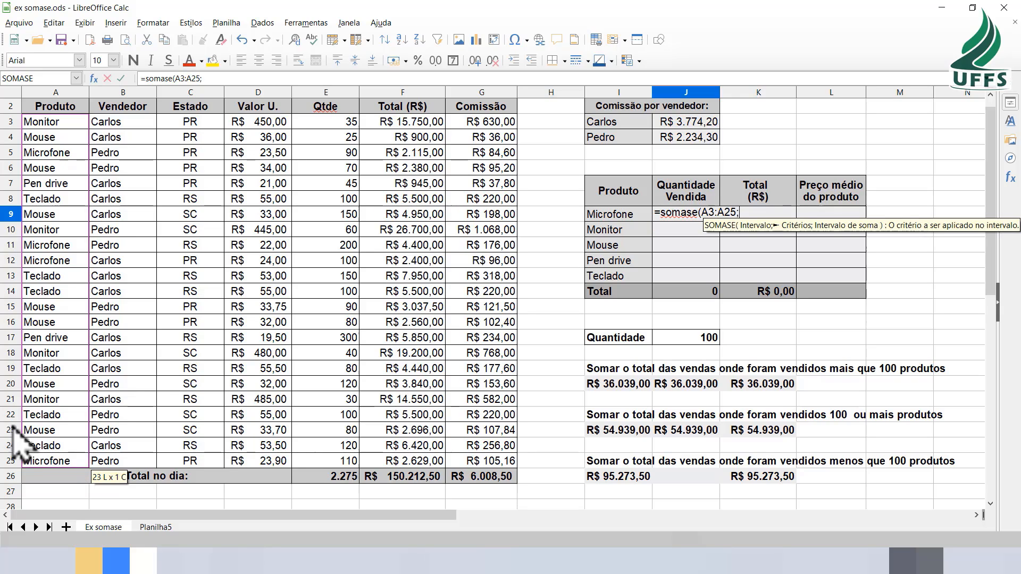
{"action": "left_click", "coordinate": [616, 215]}
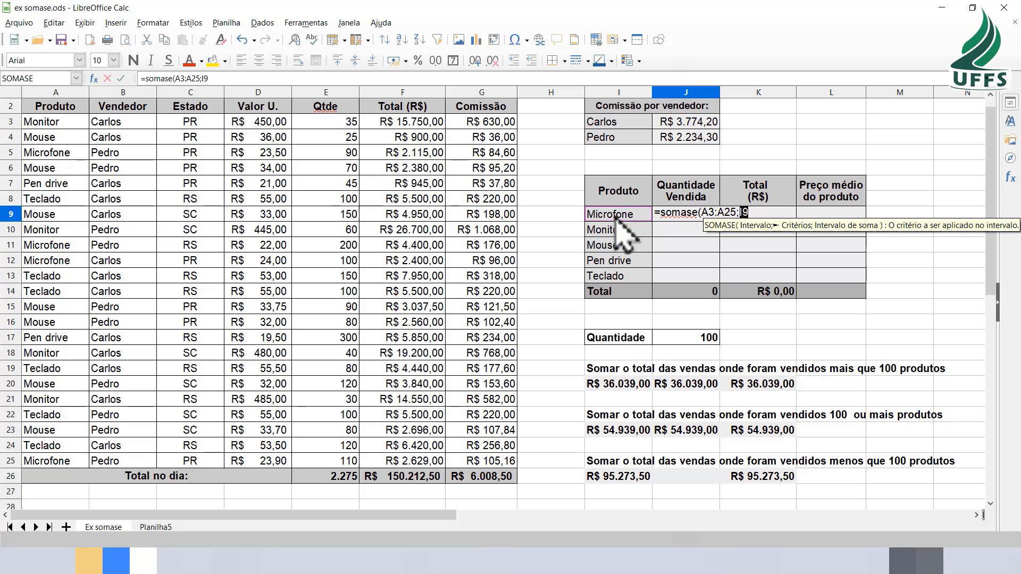
Complete the J9 formula with the quantities E3:E25 as the sum range
{"action": "type", "text": ";"}
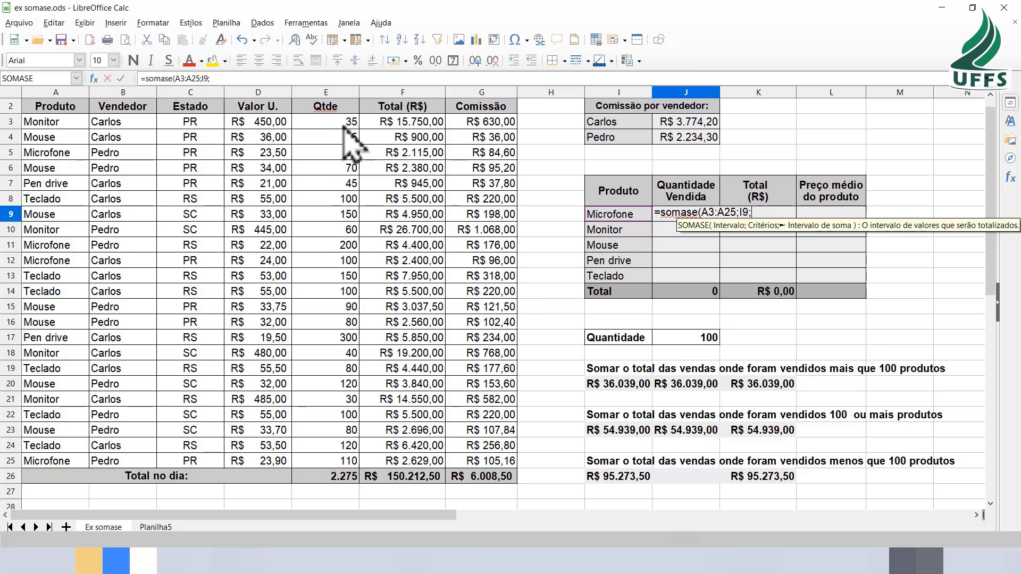
{"action": "left_click_drag", "start_coordinate": [343, 122], "coordinate": [343, 464]}
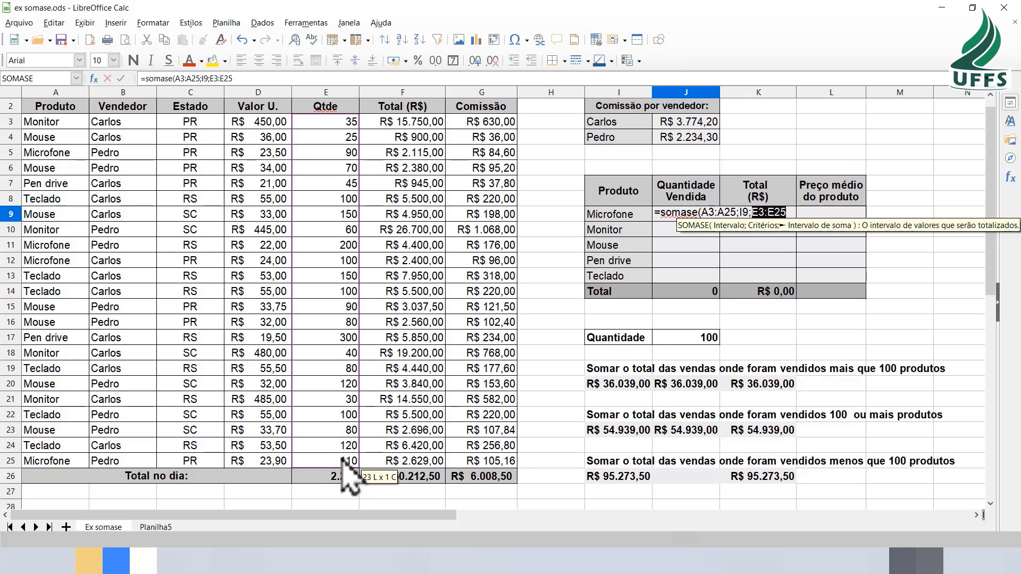
{"action": "type", "text": ")"}
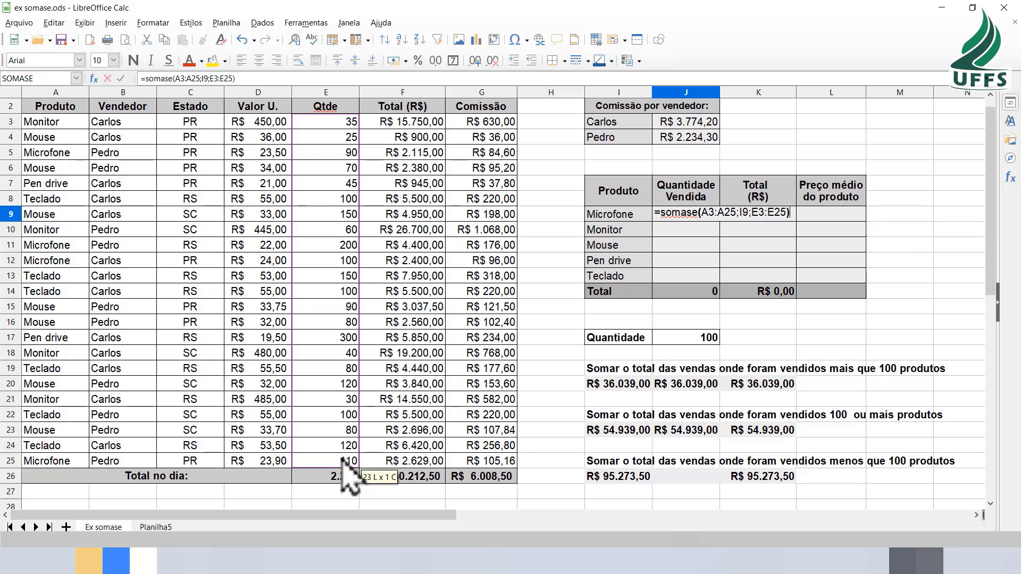
{"action": "key", "text": "Return"}
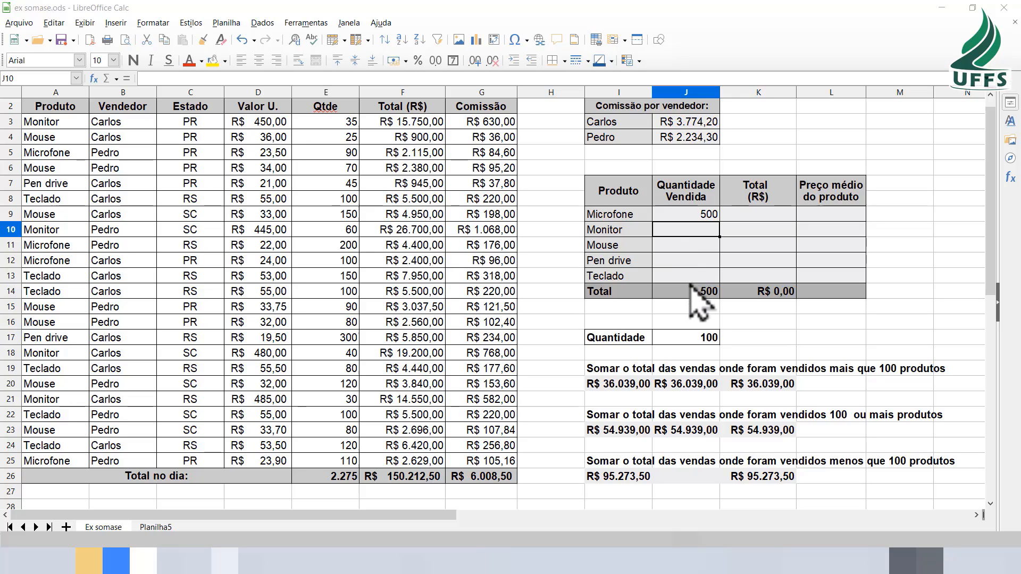
Fill the J9 formula down to J13 and inspect the ranges referenced by the Pen drive copy in J12
{"action": "left_click", "coordinate": [696, 218]}
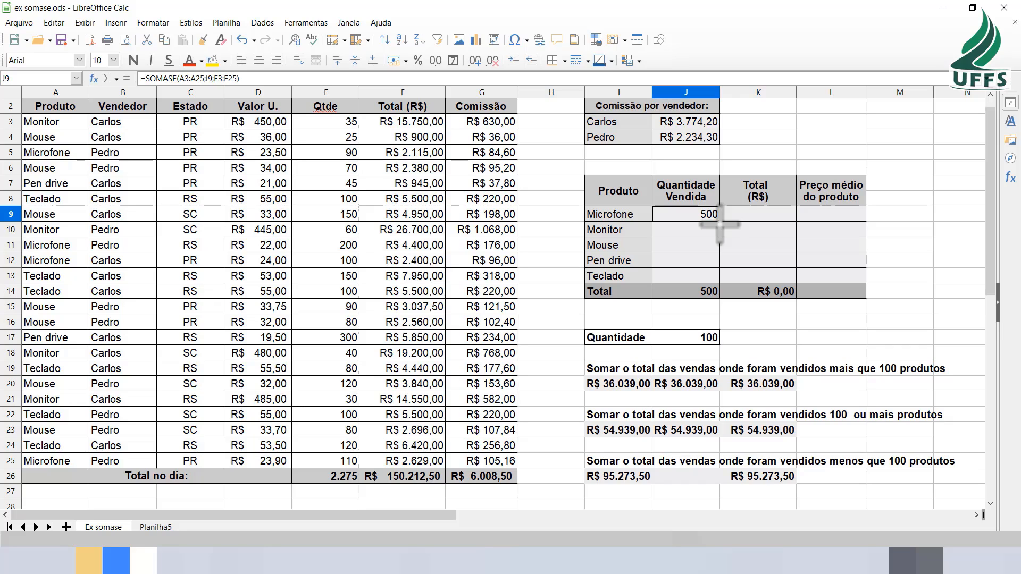
{"action": "left_click_drag", "start_coordinate": [719, 224], "coordinate": [714, 280]}
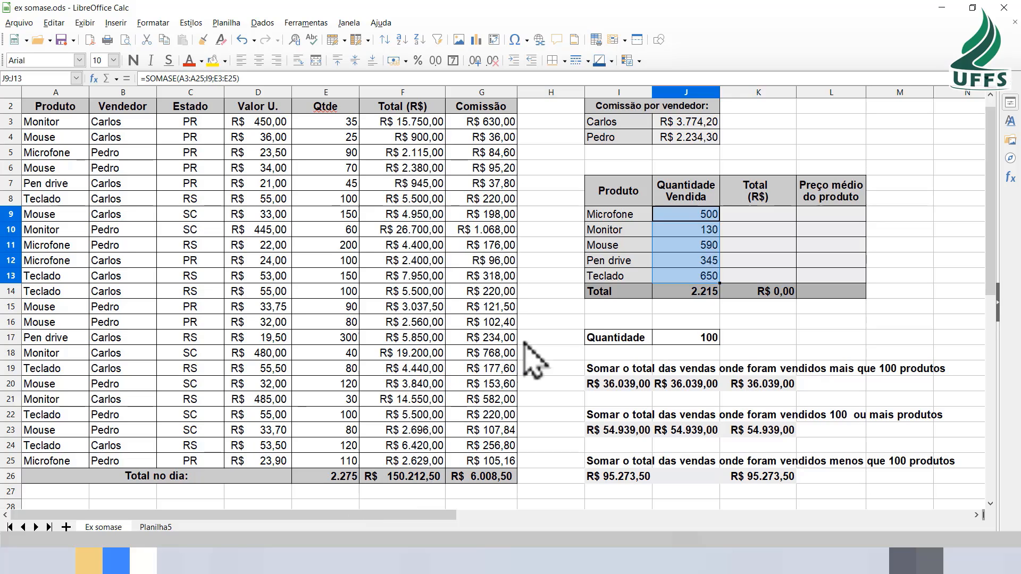
{"action": "left_click", "coordinate": [685, 263]}
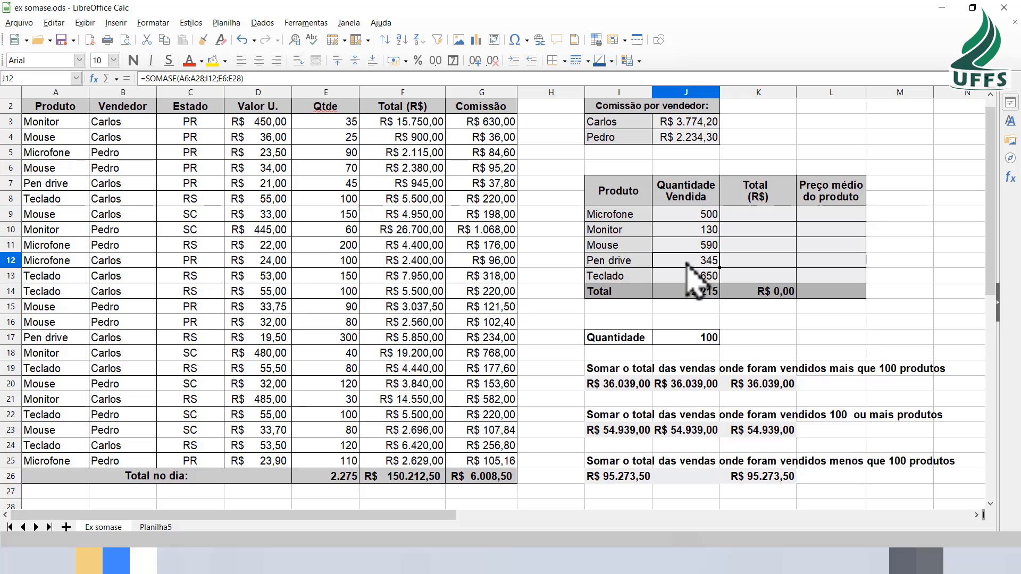
{"action": "double_click", "coordinate": [686, 263]}
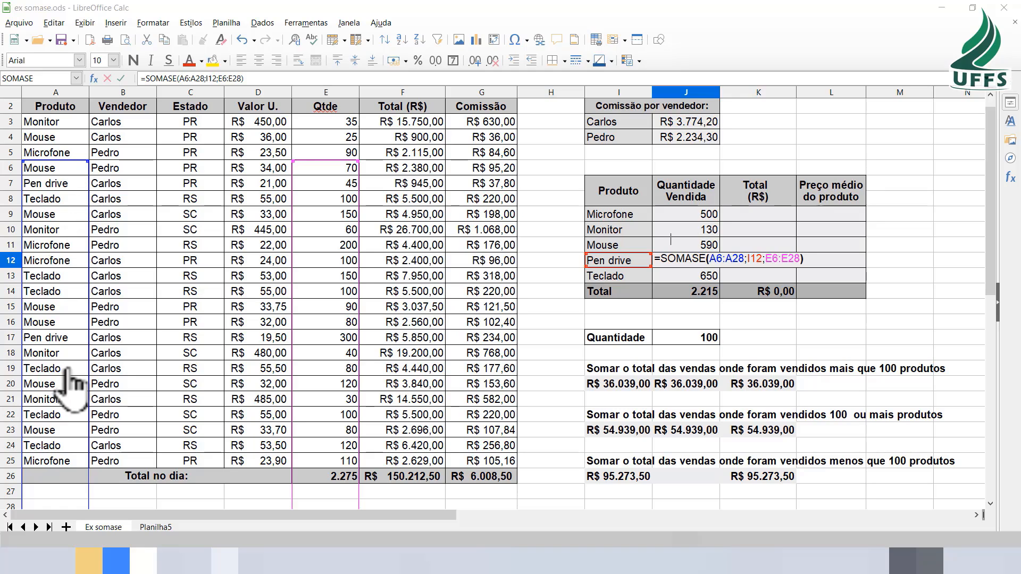
{"action": "key", "text": "Return"}
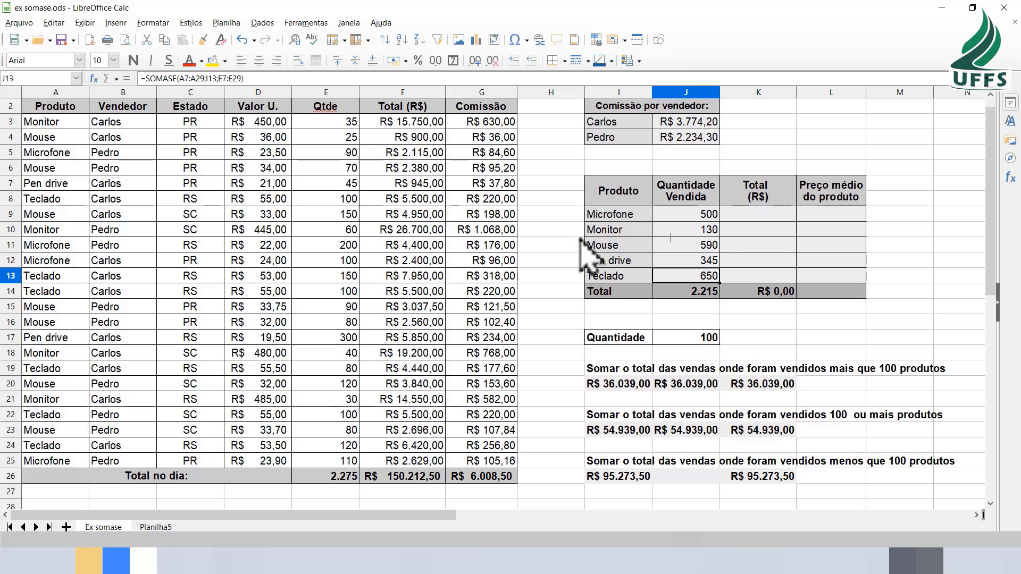
Fix the rows of both ranges in the J9 SOMASE formula, making them A$3:A$25 and E$3:E$25
{"action": "double_click", "coordinate": [705, 215]}
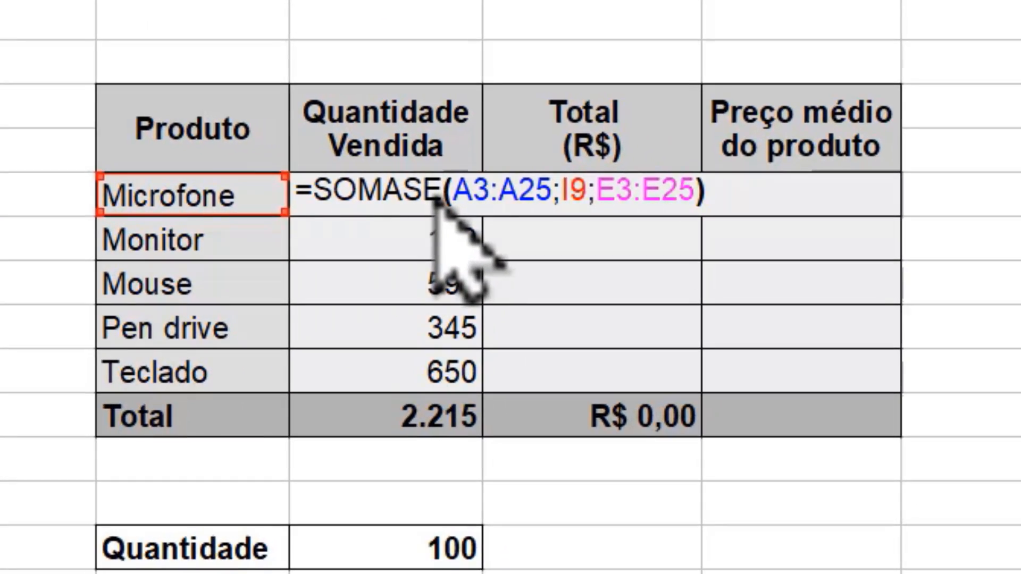
{"action": "left_click", "coordinate": [472, 194]}
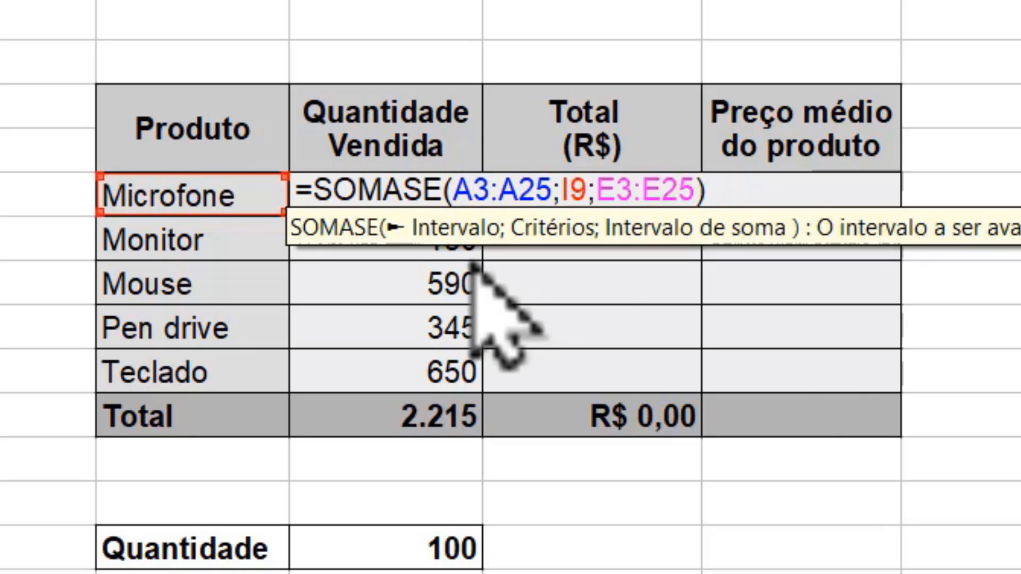
{"action": "type", "text": "$"}
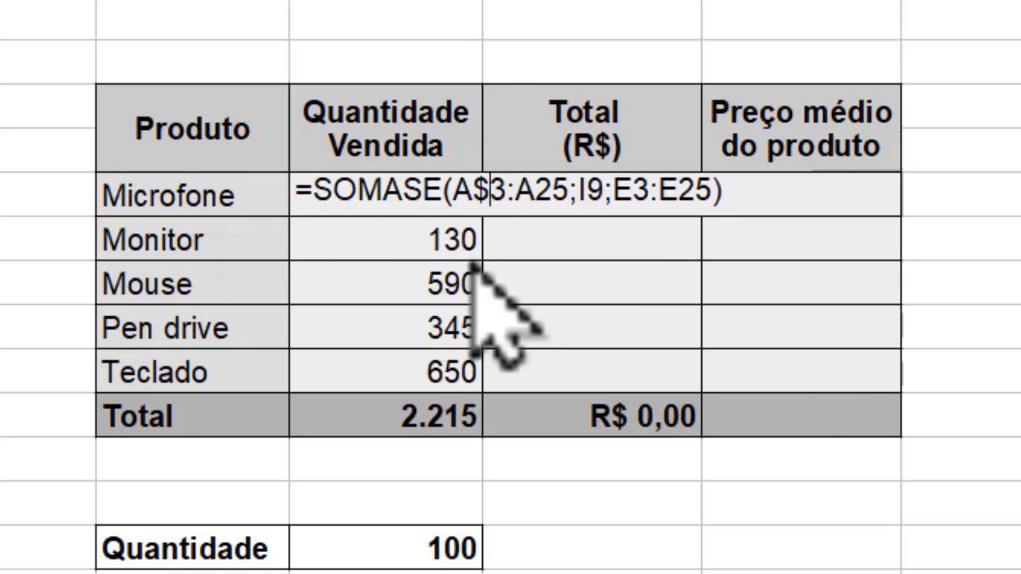
{"action": "left_click", "coordinate": [540, 192]}
{"action": "type", "text": "$"}
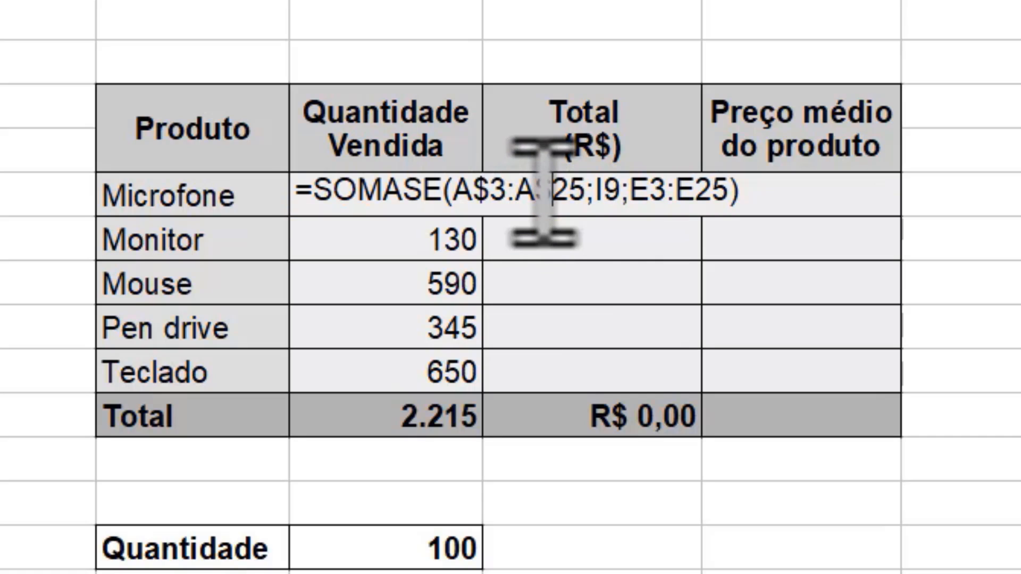
{"action": "left_click", "coordinate": [654, 195]}
{"action": "type", "text": "$"}
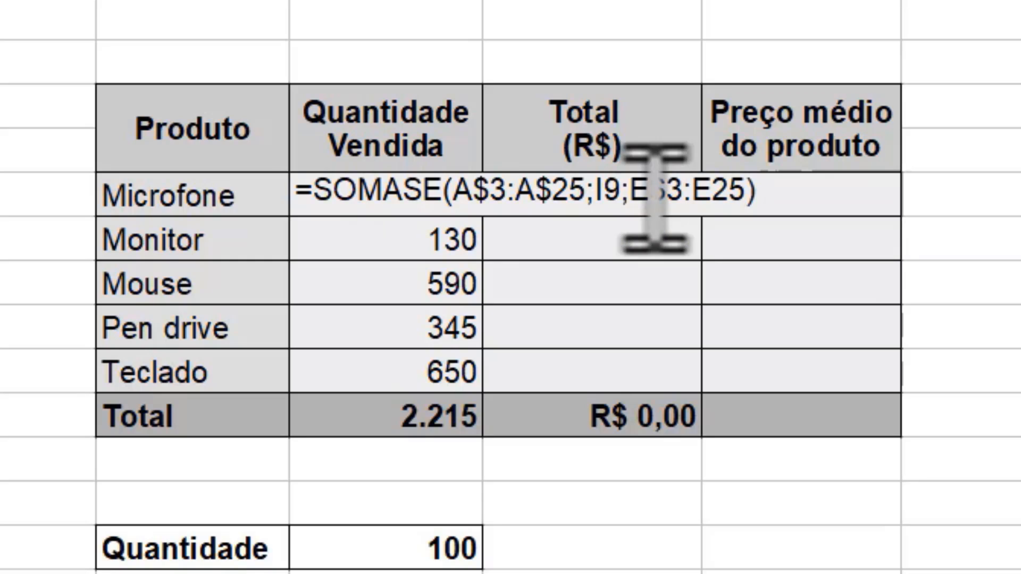
{"action": "left_click", "coordinate": [712, 196]}
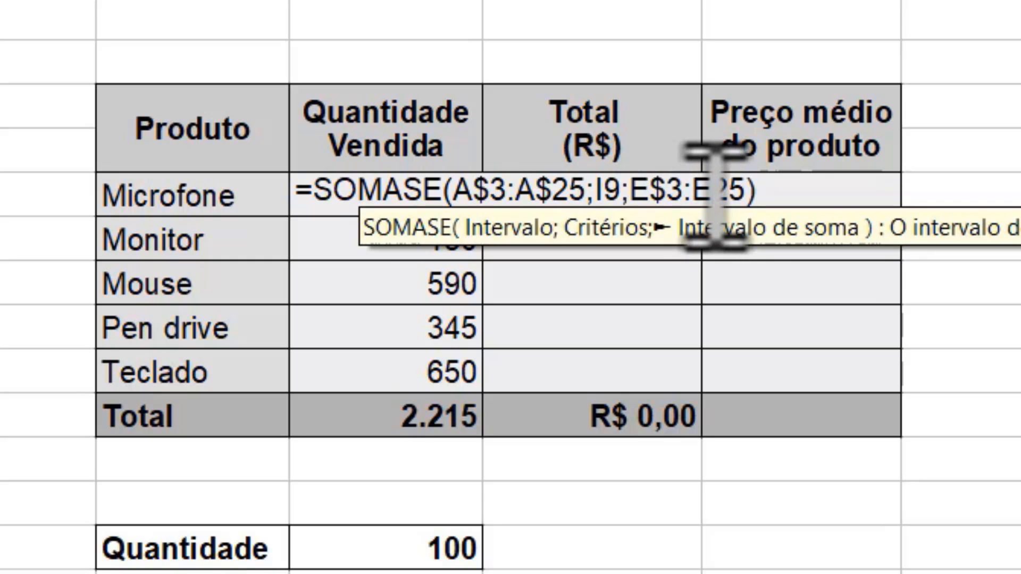
{"action": "type", "text": "$"}
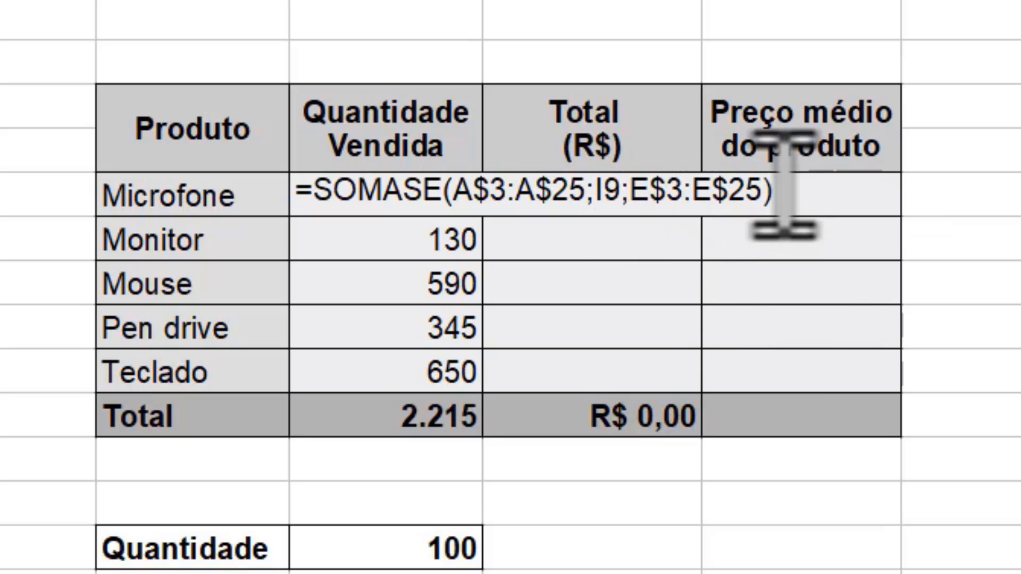
{"action": "key", "text": "Return"}
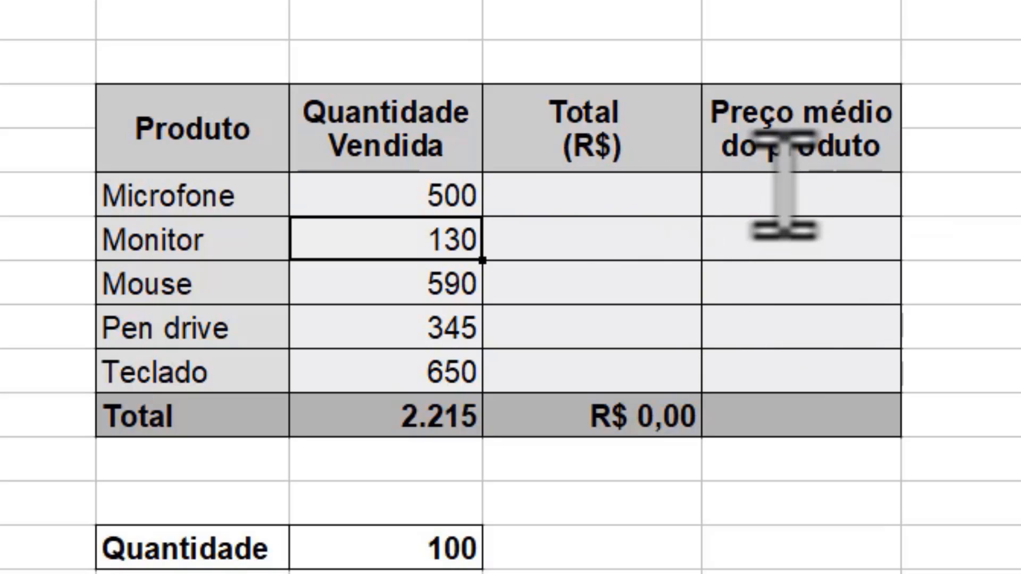
Fill the corrected J9 formula down to J13 and inspect the ranges referenced by the Pen drive copy
{"action": "left_click", "coordinate": [408, 201]}
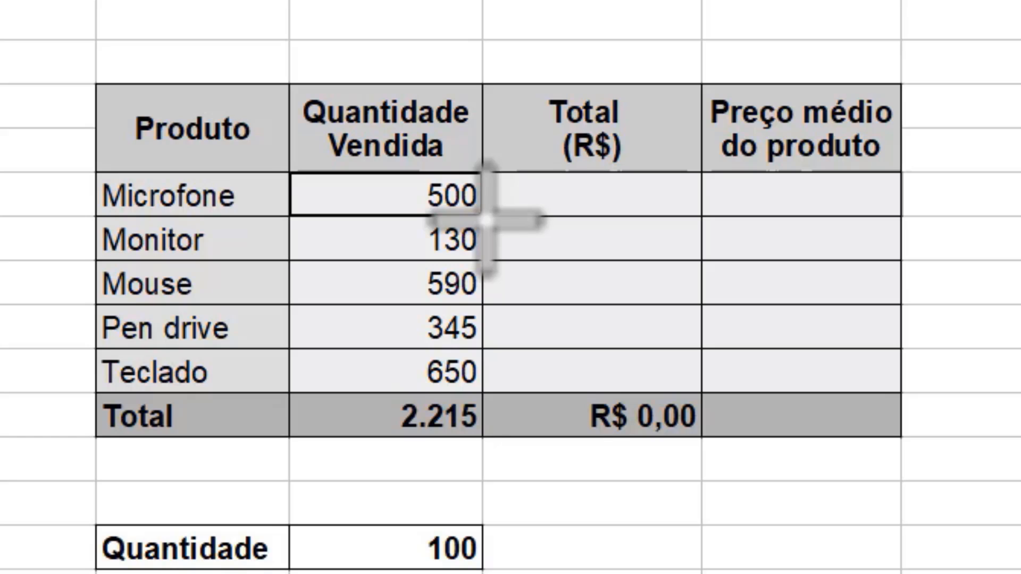
{"action": "left_click_drag", "start_coordinate": [485, 218], "coordinate": [479, 375]}
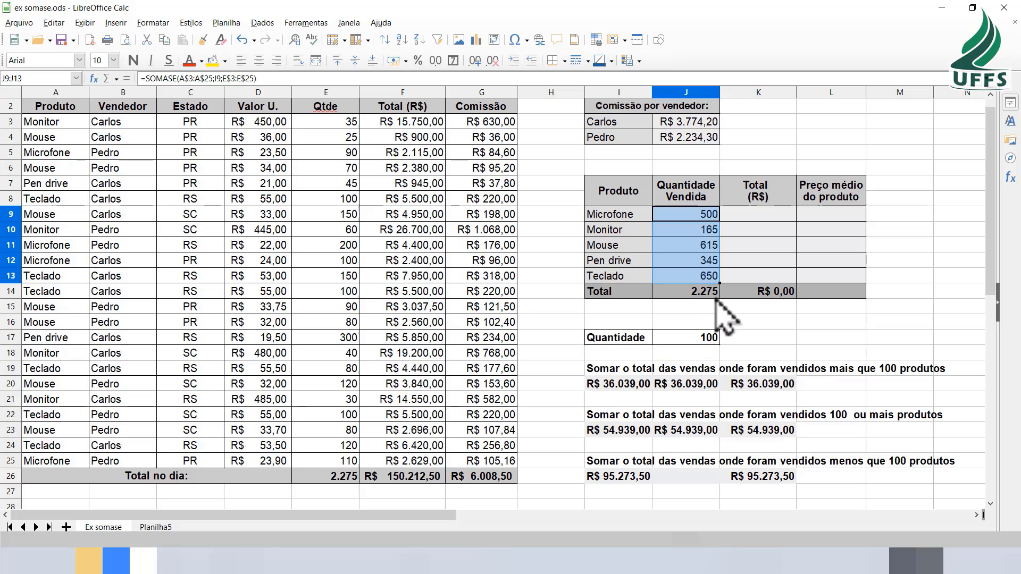
{"action": "double_click", "coordinate": [699, 262]}
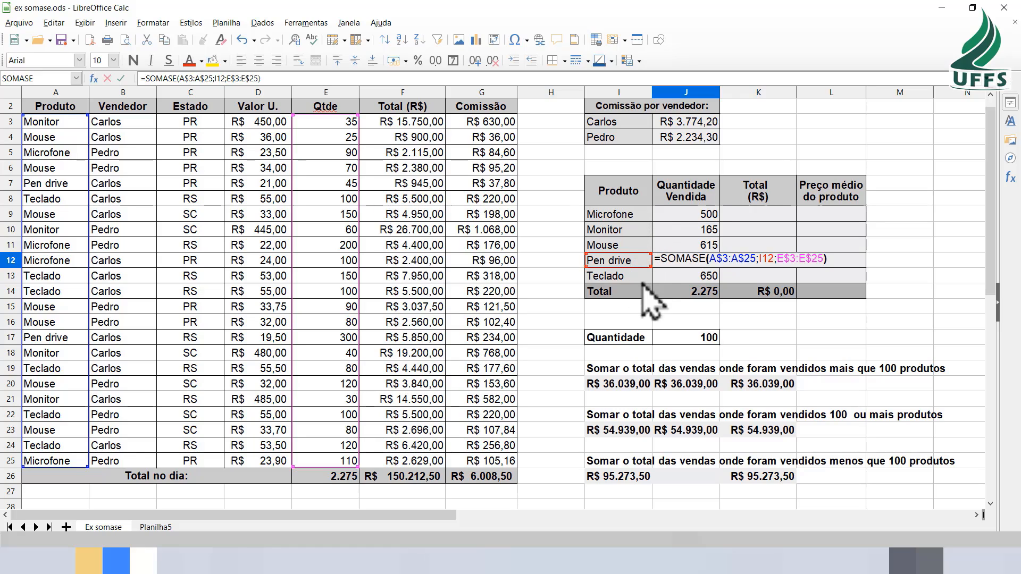
{"action": "key", "text": "Return"}
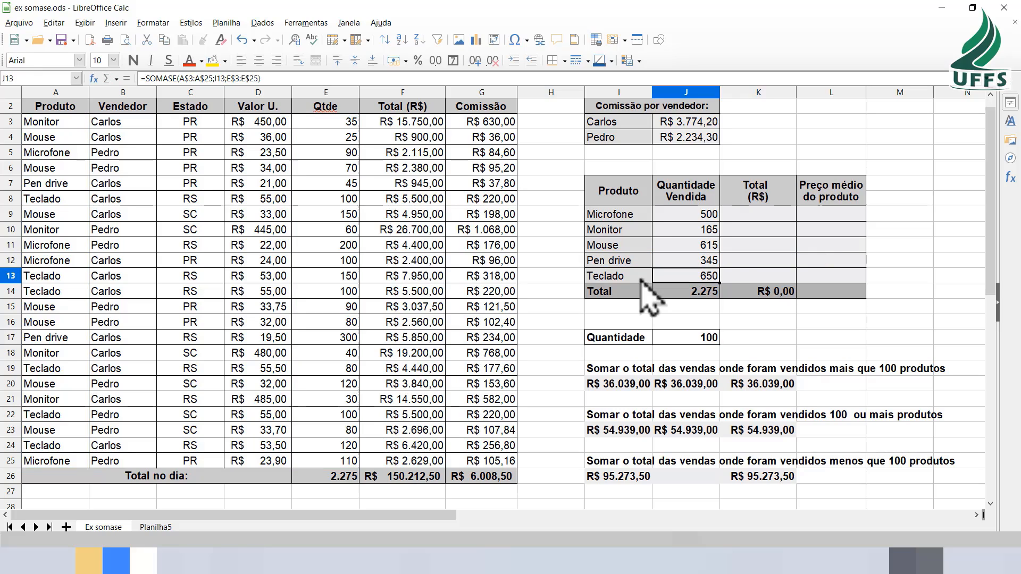
Write a SOMASE formula in K9 for Microfone's sales total, using A3:A25 as range, I9 as criterion and F3:F25 as sum range
{"action": "left_click", "coordinate": [761, 217]}
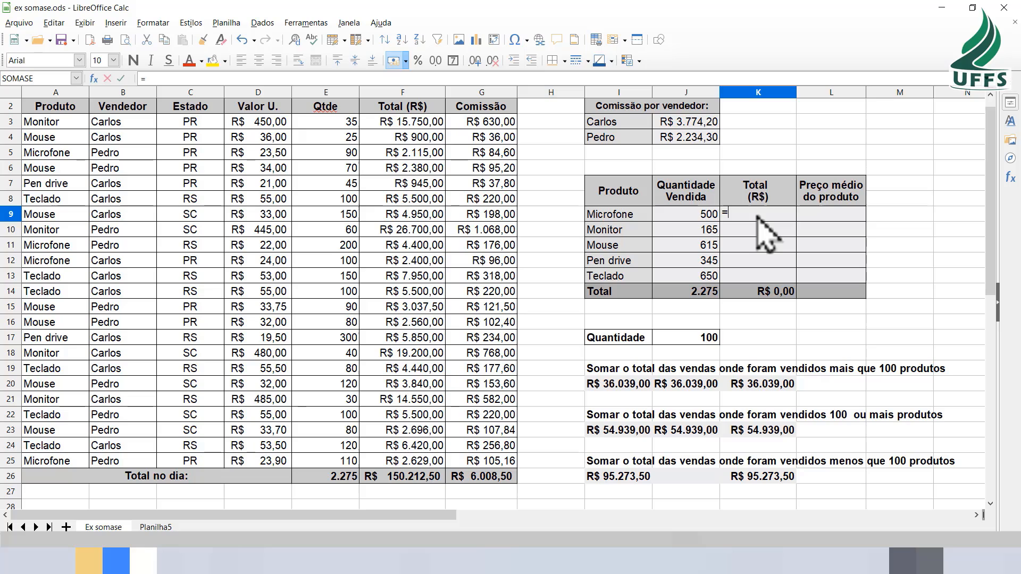
{"action": "type", "text": "=somase("}
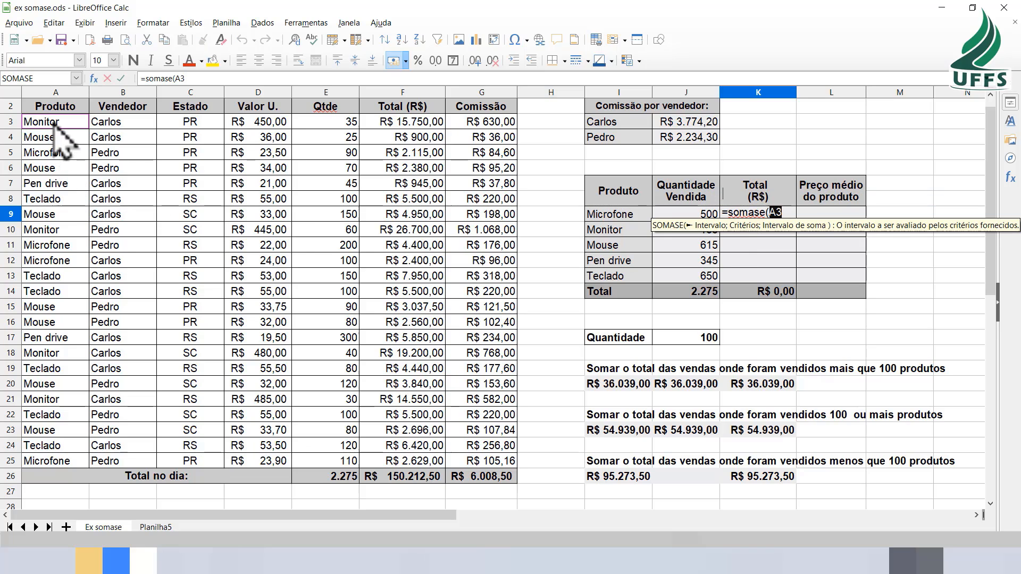
{"action": "left_click_drag", "start_coordinate": [56, 123], "coordinate": [44, 462]}
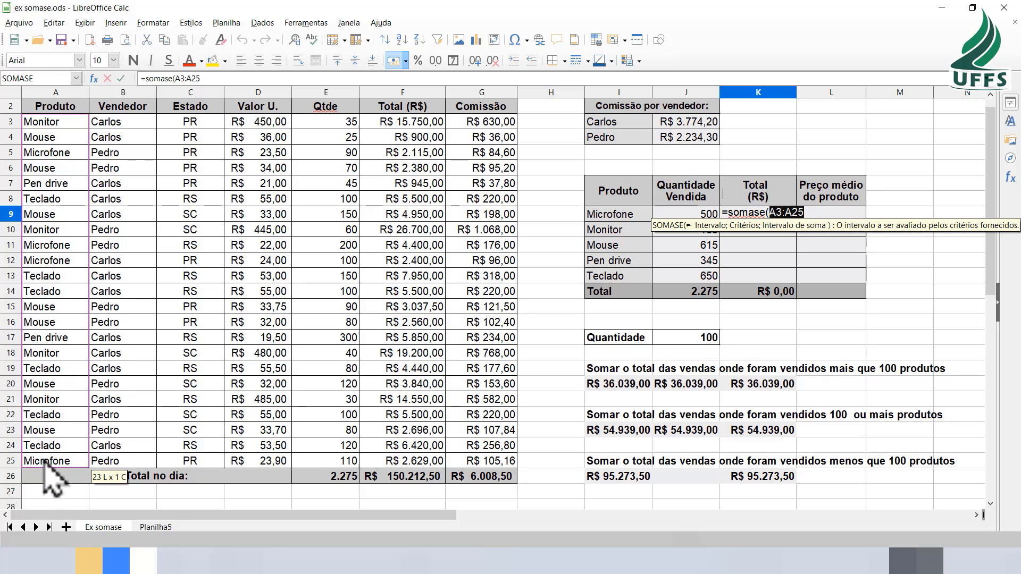
{"action": "type", "text": ";"}
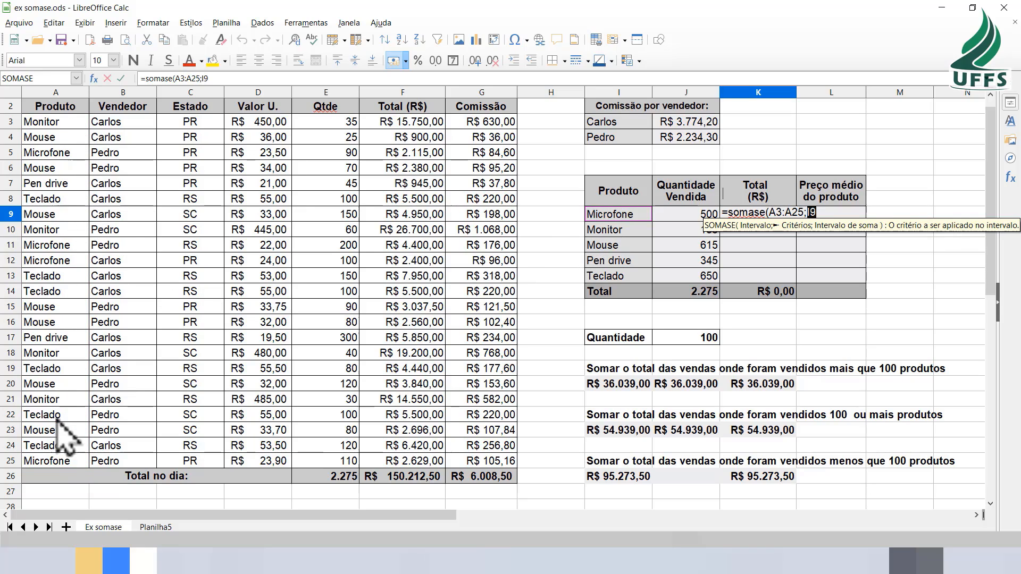
{"action": "type", "text": ";"}
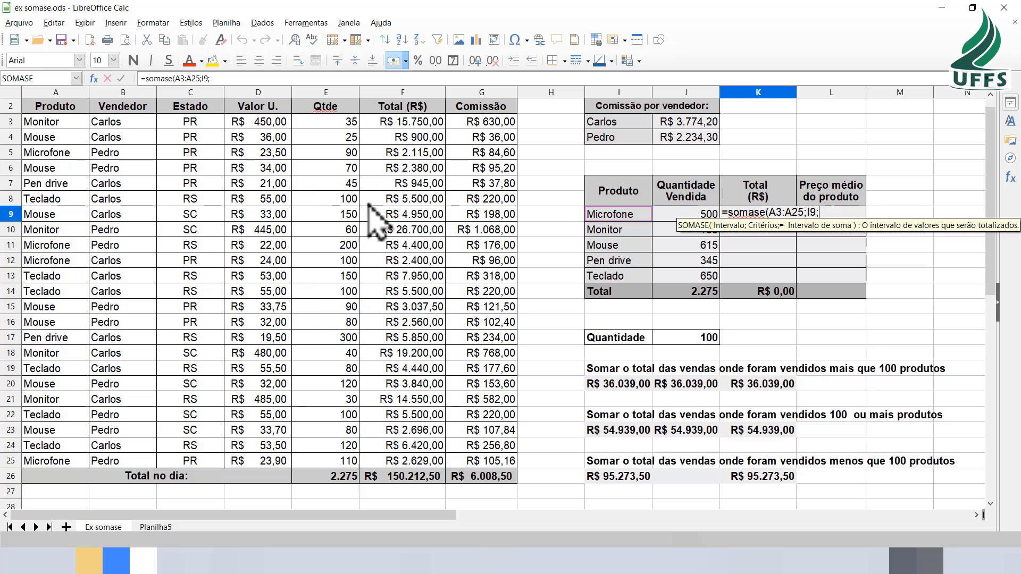
{"action": "left_click_drag", "start_coordinate": [410, 123], "coordinate": [400, 460]}
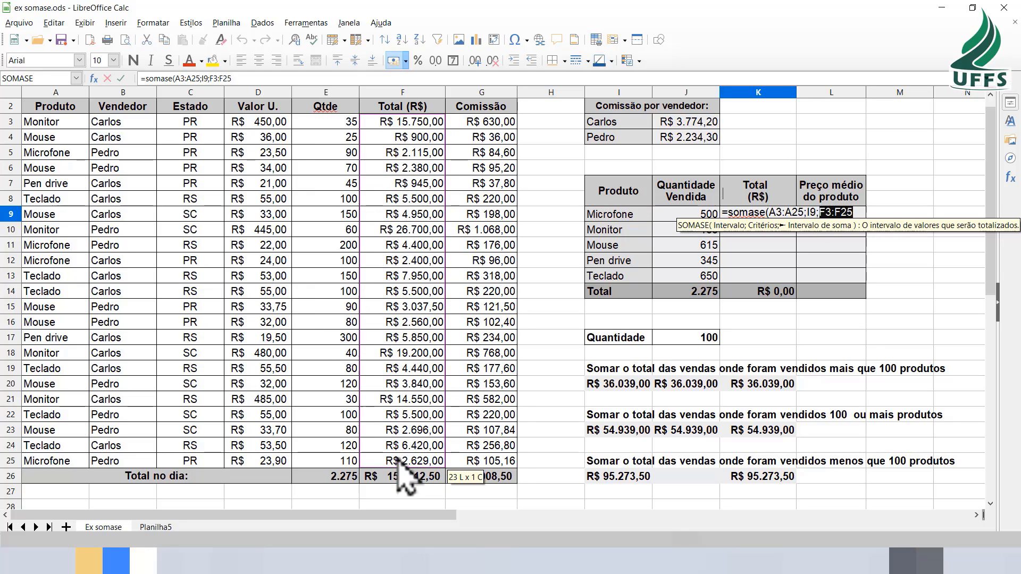
{"action": "type", "text": ")"}
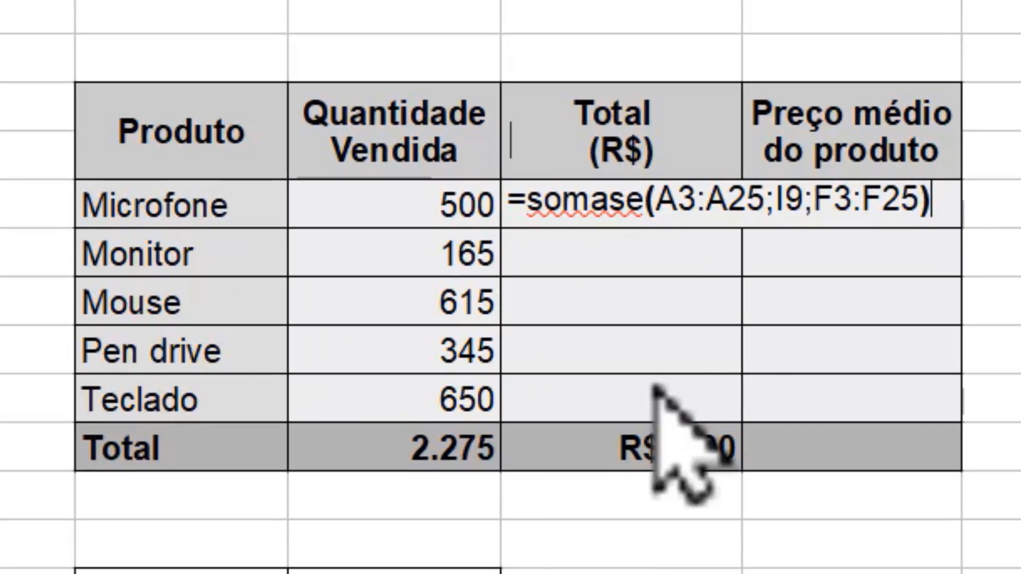
Fix the rows of both ranges in the K9 formula, making them A$3:A$25 and F$3:F$25
{"action": "left_click", "coordinate": [683, 202]}
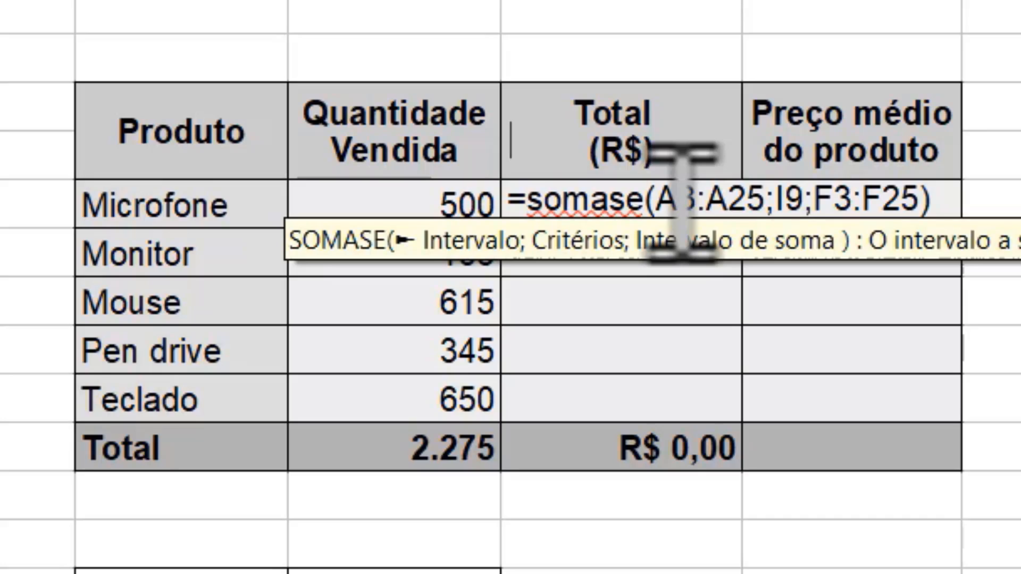
{"action": "type", "text": "$"}
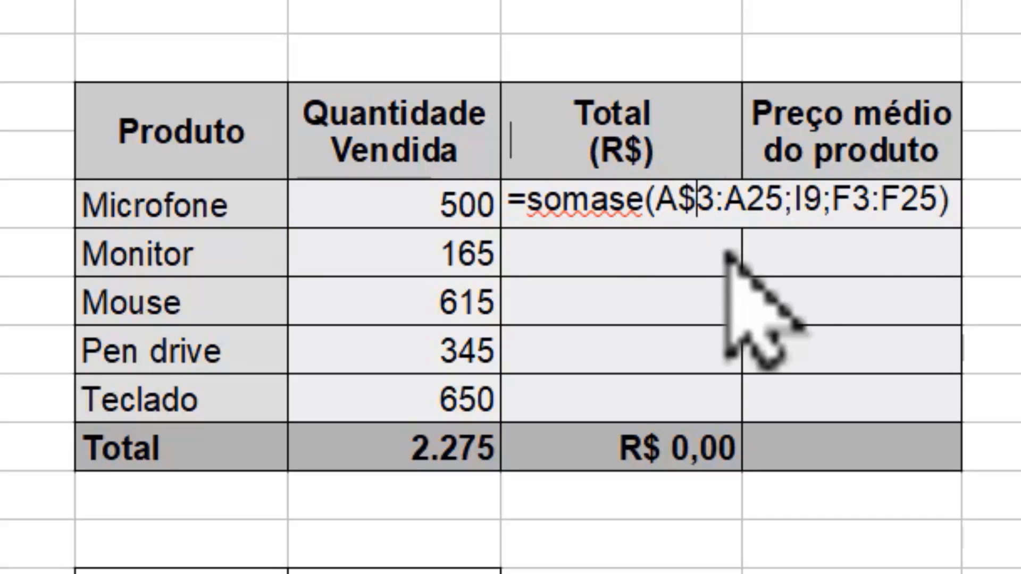
{"action": "left_click", "coordinate": [729, 202]}
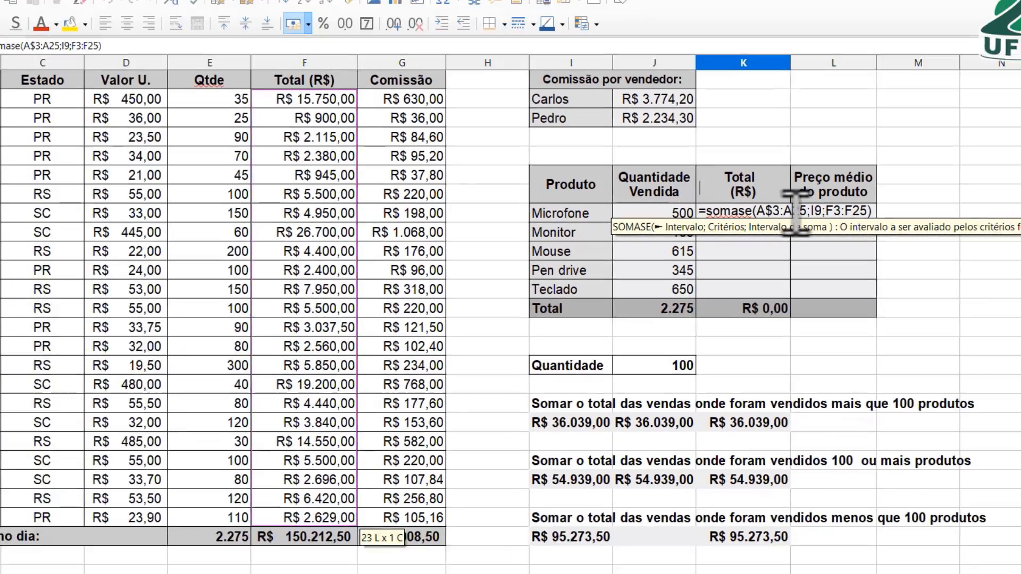
{"action": "type", "text": "$"}
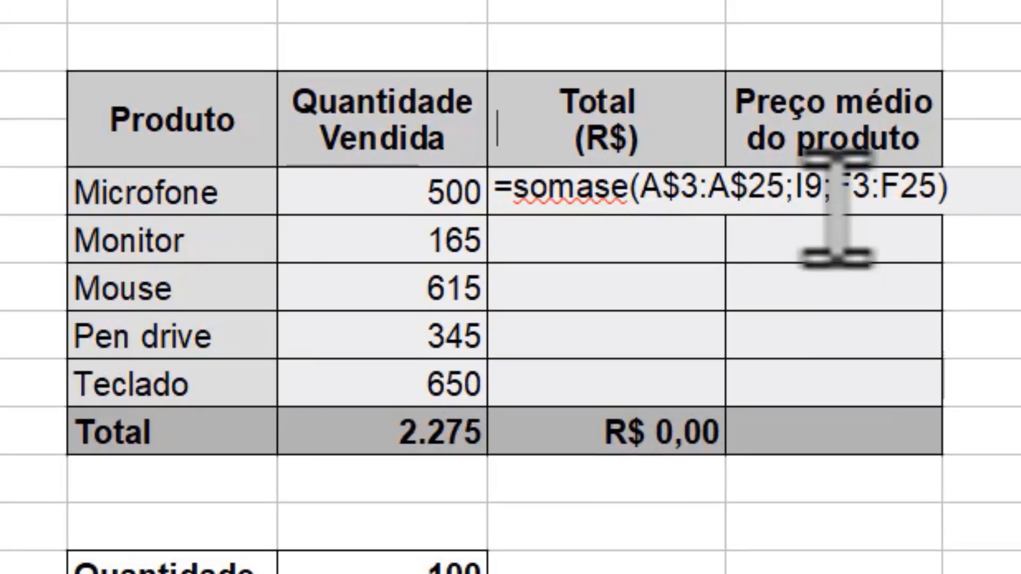
{"action": "left_click", "coordinate": [855, 186]}
{"action": "type", "text": "$"}
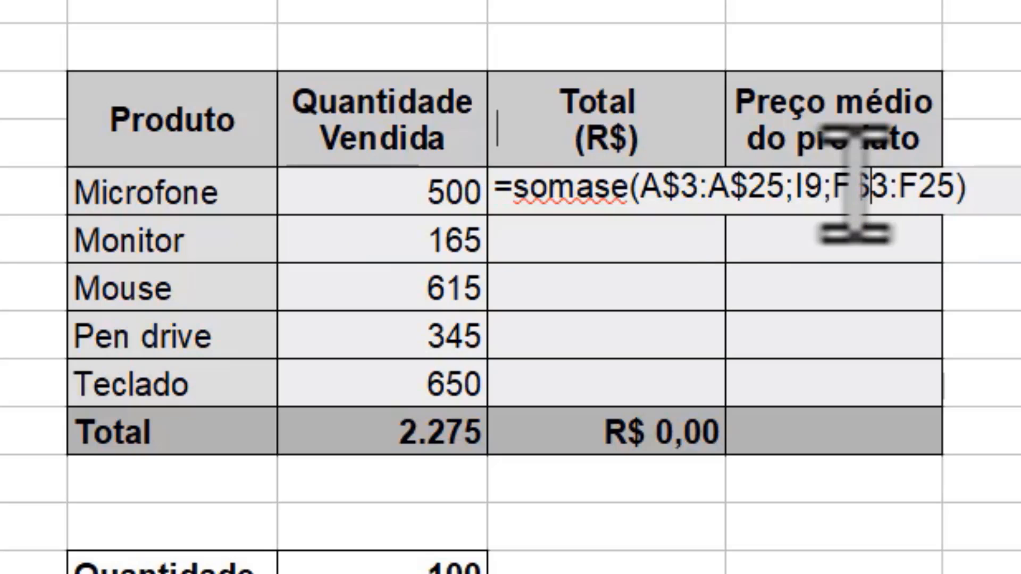
{"action": "left_click", "coordinate": [926, 186]}
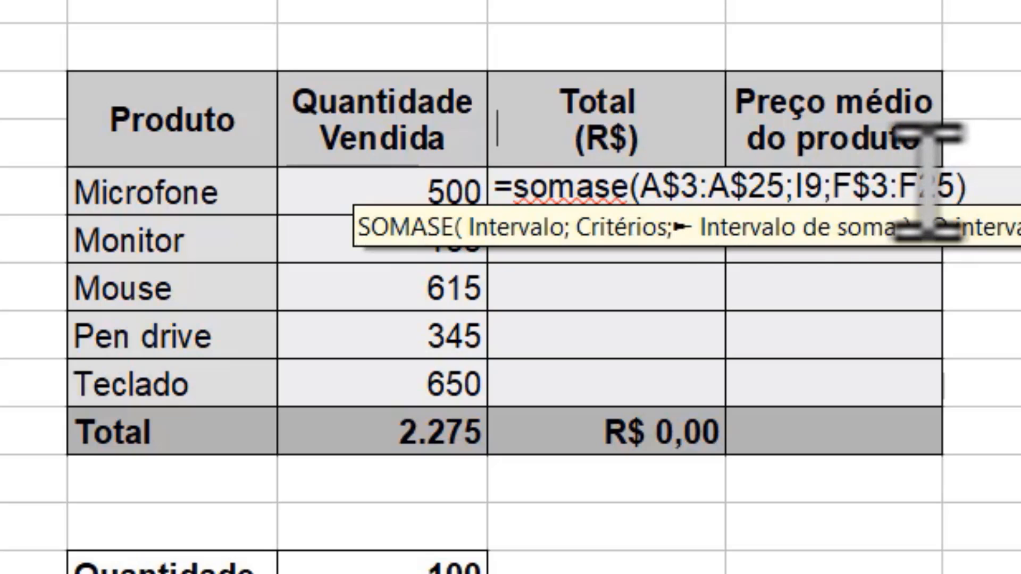
{"action": "type", "text": "$"}
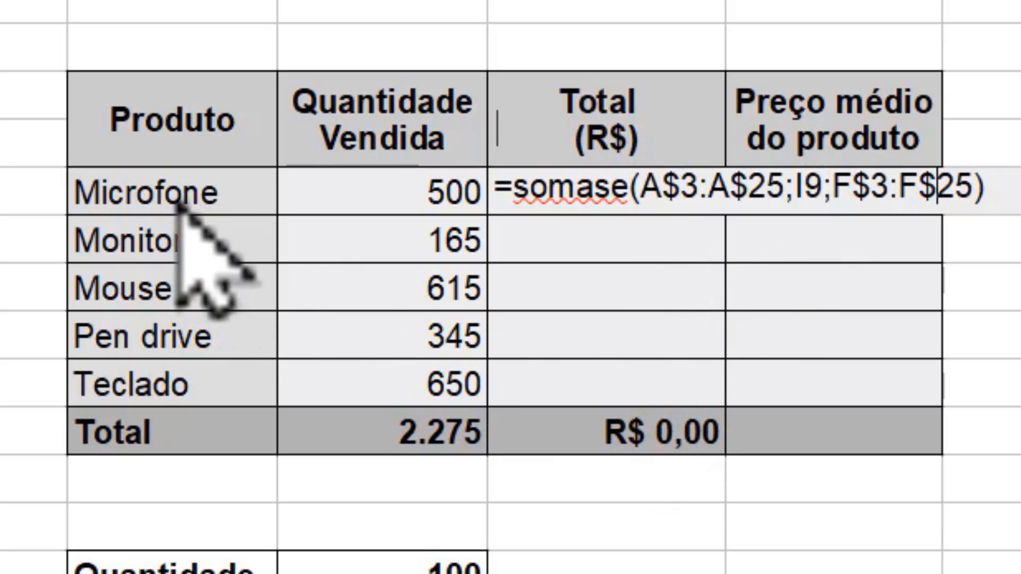
Try fixing the criterion's row as I$9 in the K9 formula
{"action": "left_click", "coordinate": [803, 197]}
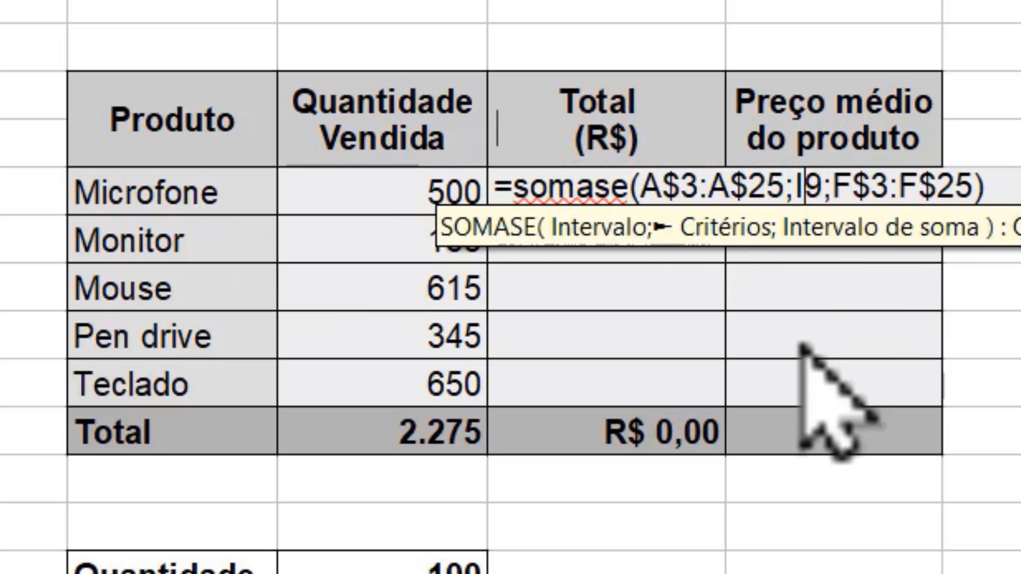
{"action": "type", "text": "$"}
{"action": "key", "text": "Return"}
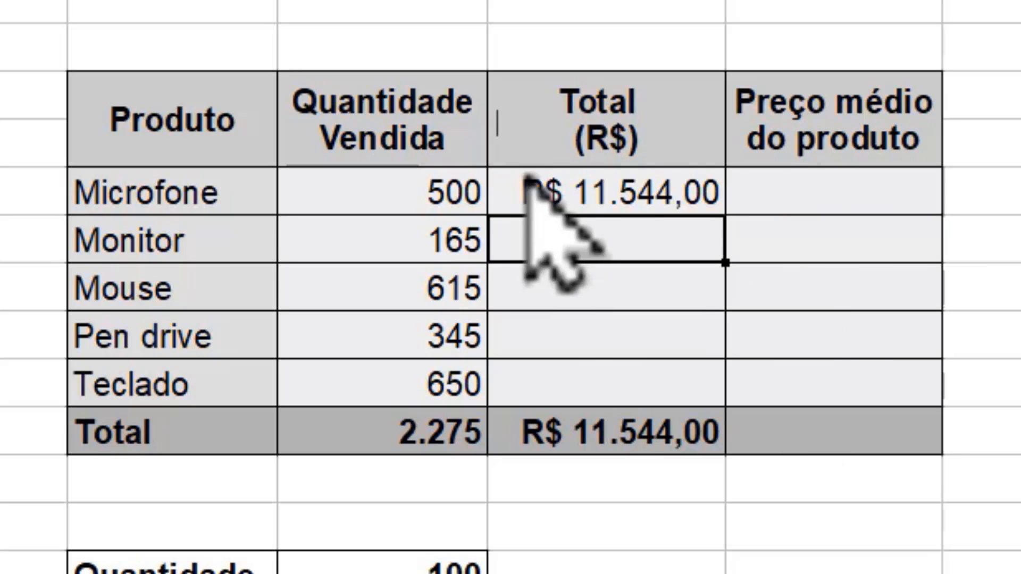
Fill the K9 formula with its fixed criterion down to K13 and inspect the references in the Teclado copy
{"action": "left_click", "coordinate": [652, 196]}
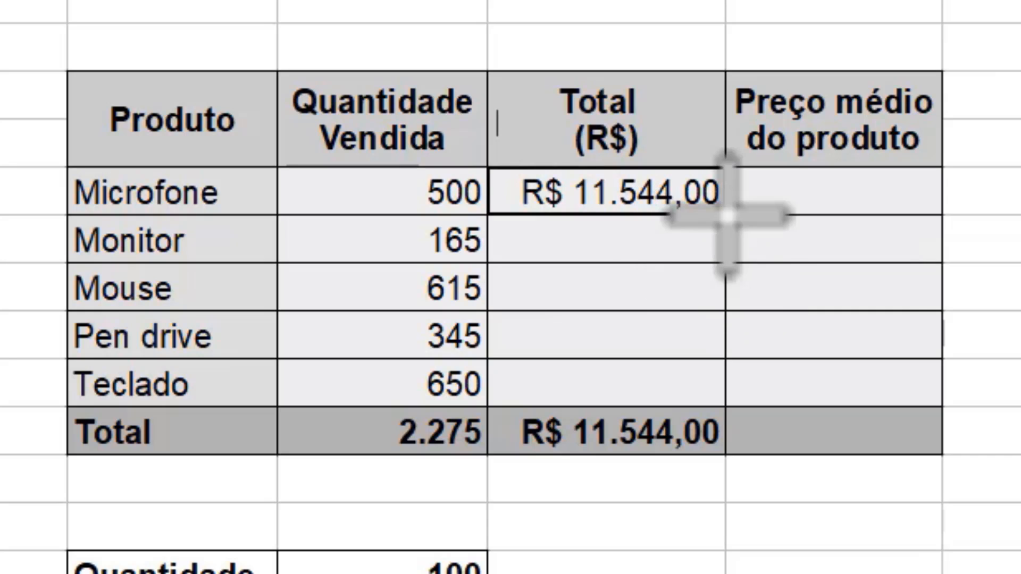
{"action": "left_click_drag", "start_coordinate": [724, 214], "coordinate": [709, 398]}
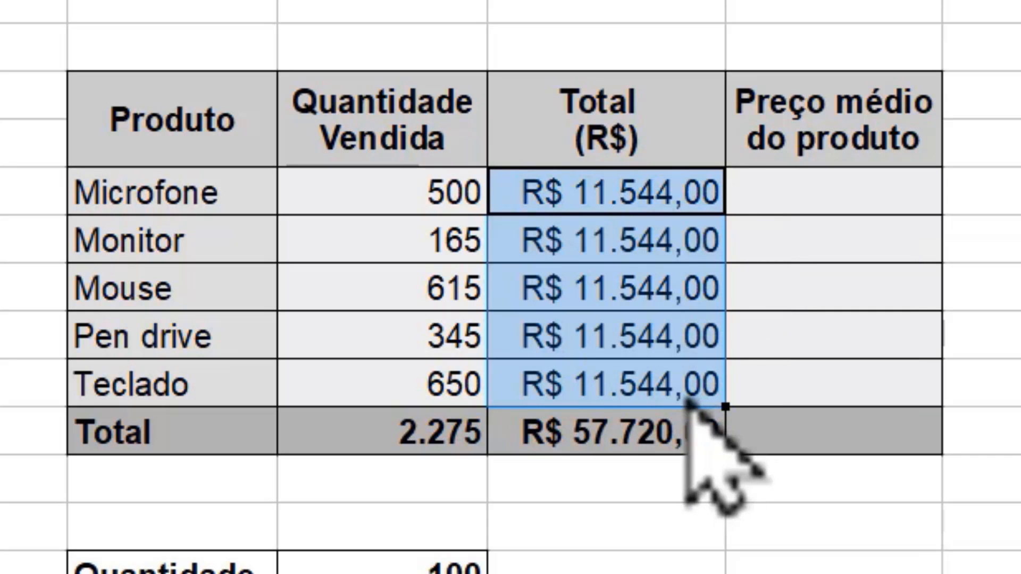
{"action": "double_click", "coordinate": [615, 389]}
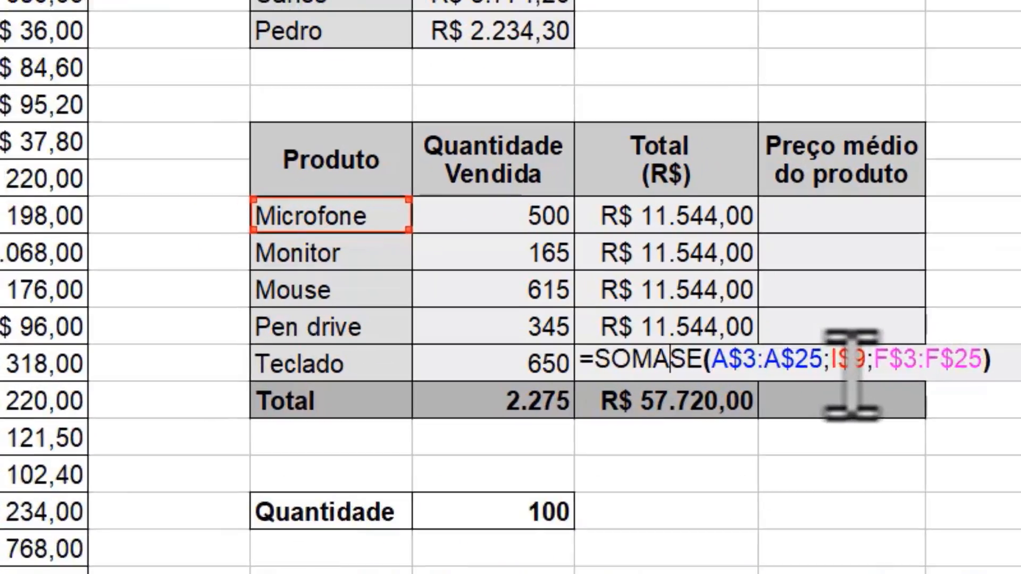
{"action": "key", "text": "Return"}
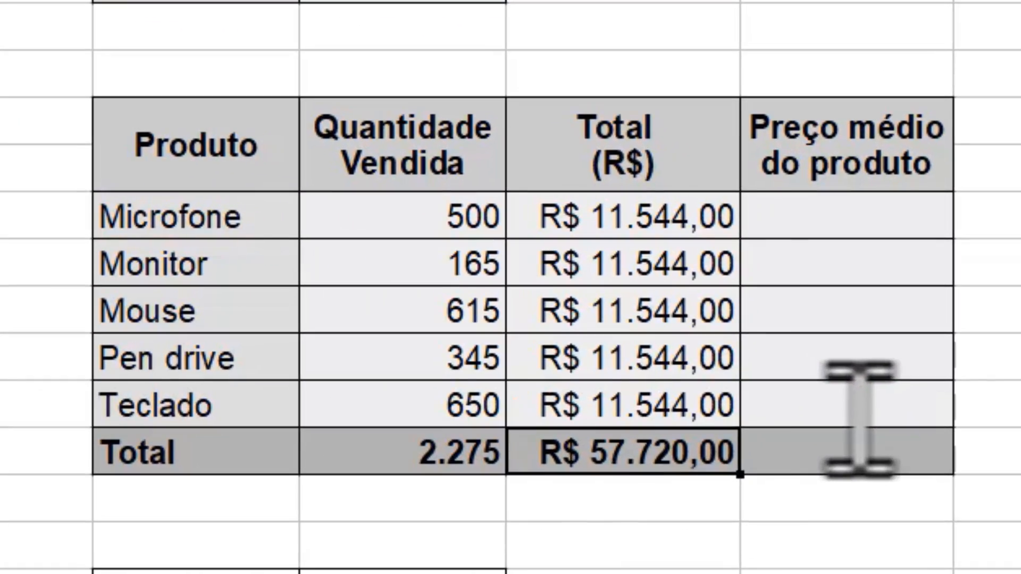
Change the K9 formula's criterion back to the relative reference I9
{"action": "double_click", "coordinate": [629, 234]}
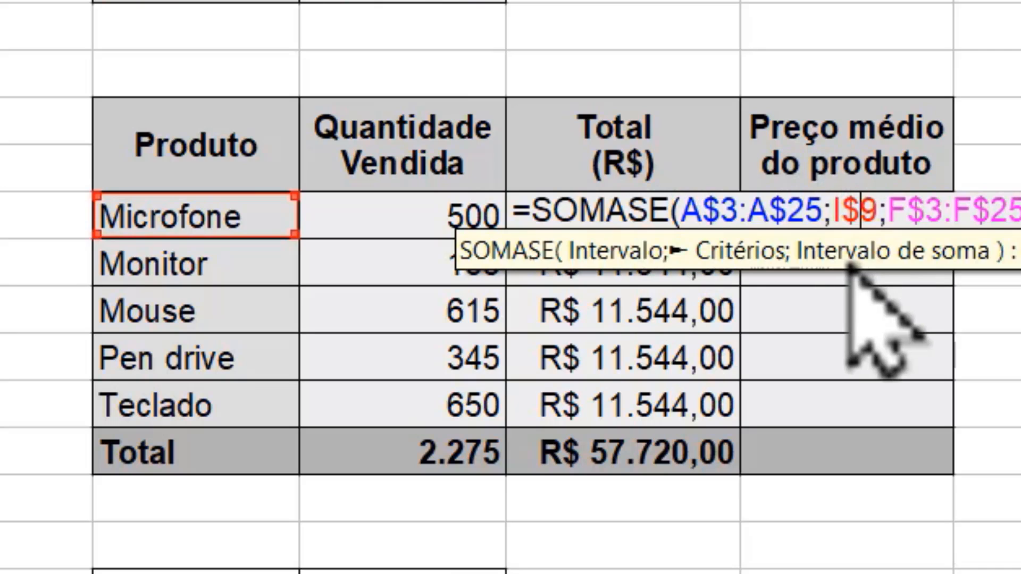
{"action": "key", "text": "BackSpace"}
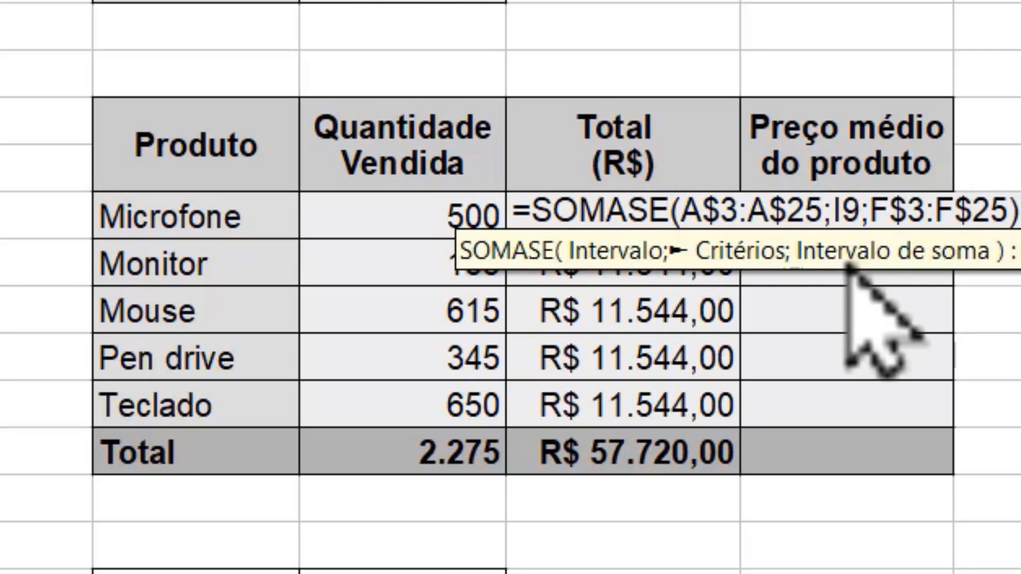
{"action": "key", "text": "Return"}
{"action": "left_click", "coordinate": [691, 220]}
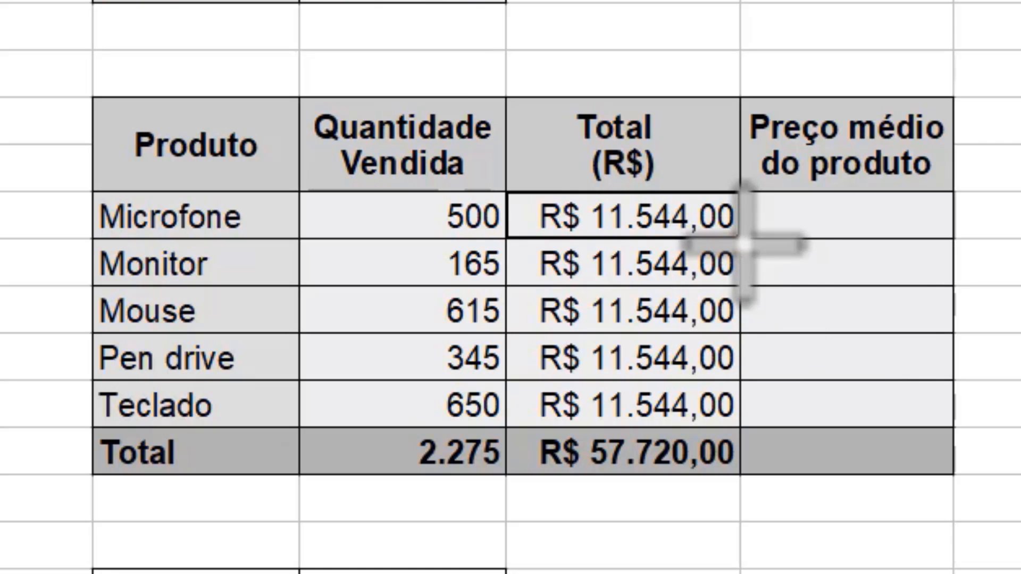
Fill the K9 sales total formula with its relative criterion down through K13
{"action": "left_click_drag", "start_coordinate": [740, 239], "coordinate": [721, 408]}
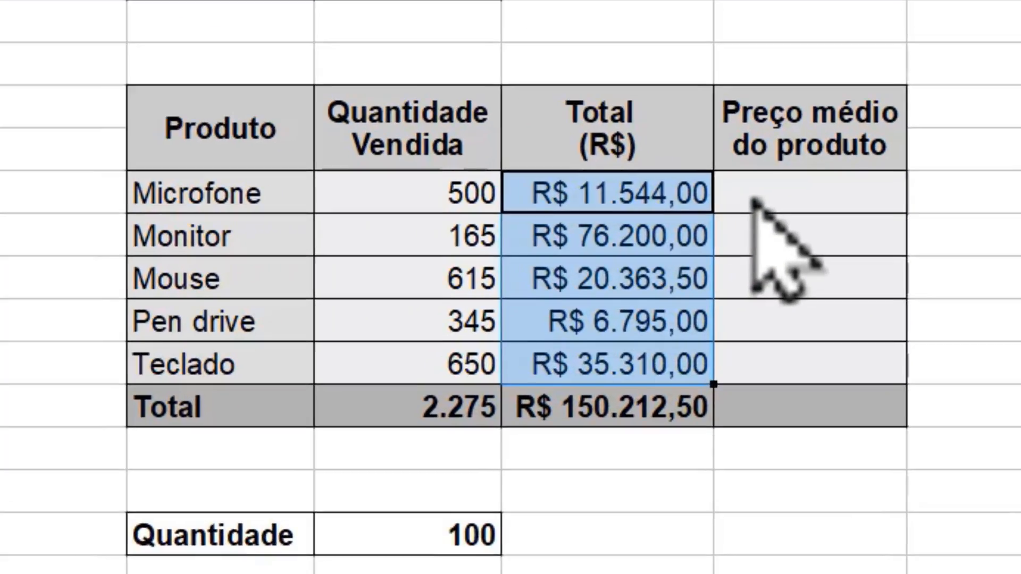
Calculate the Microfone average price in L9 with =K9/J9 and fill the formula down to the Teclado row, L13
{"action": "left_click", "coordinate": [811, 217]}
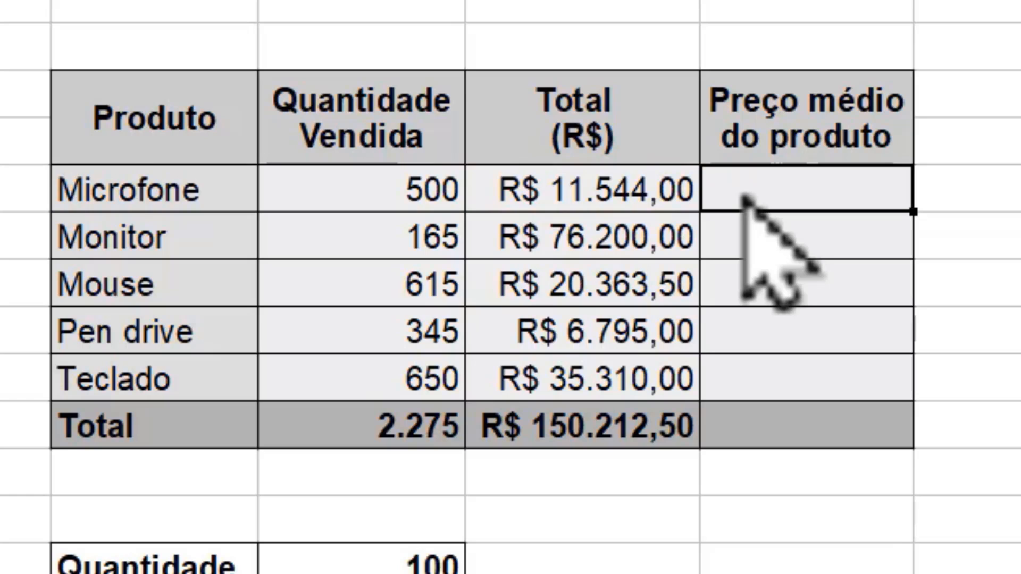
{"action": "type", "text": "="}
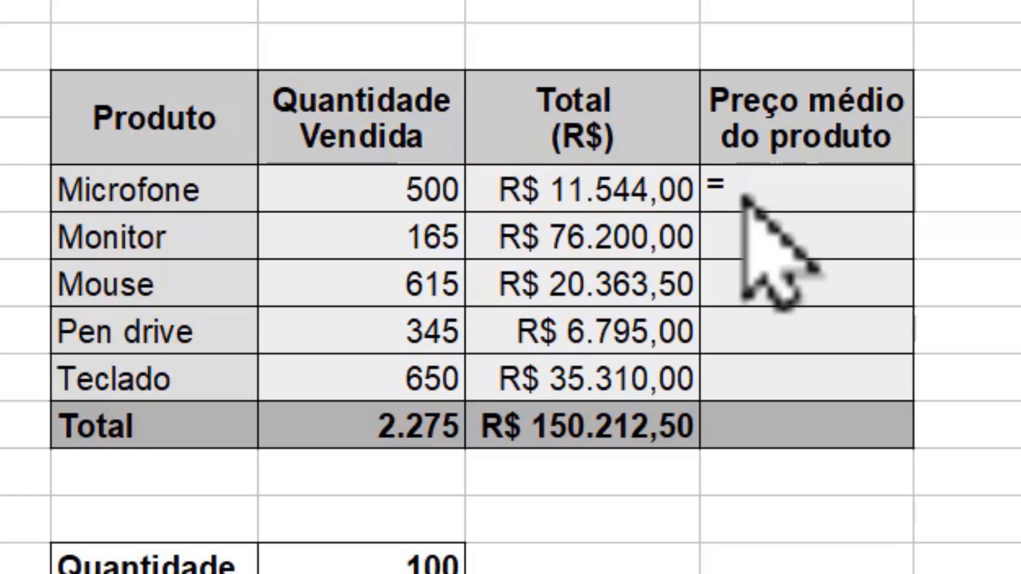
{"action": "left_click", "coordinate": [619, 200]}
{"action": "type", "text": "/"}
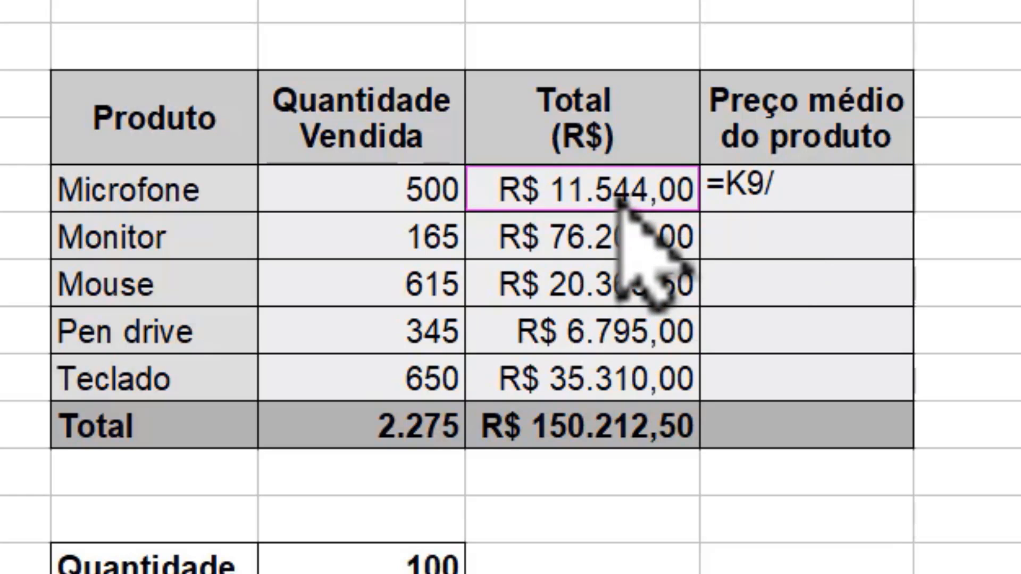
{"action": "left_click", "coordinate": [395, 191]}
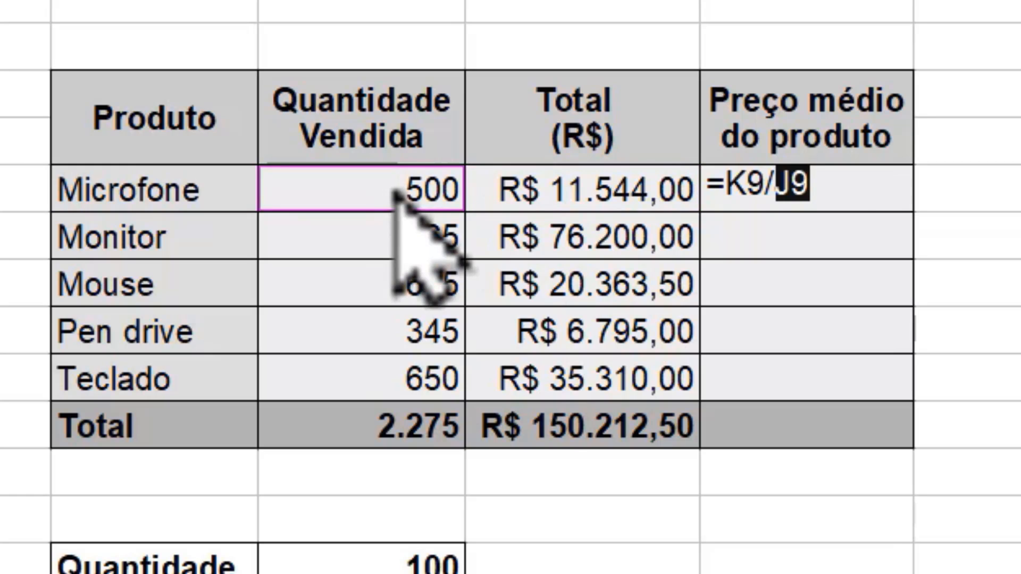
{"action": "key", "text": "Return"}
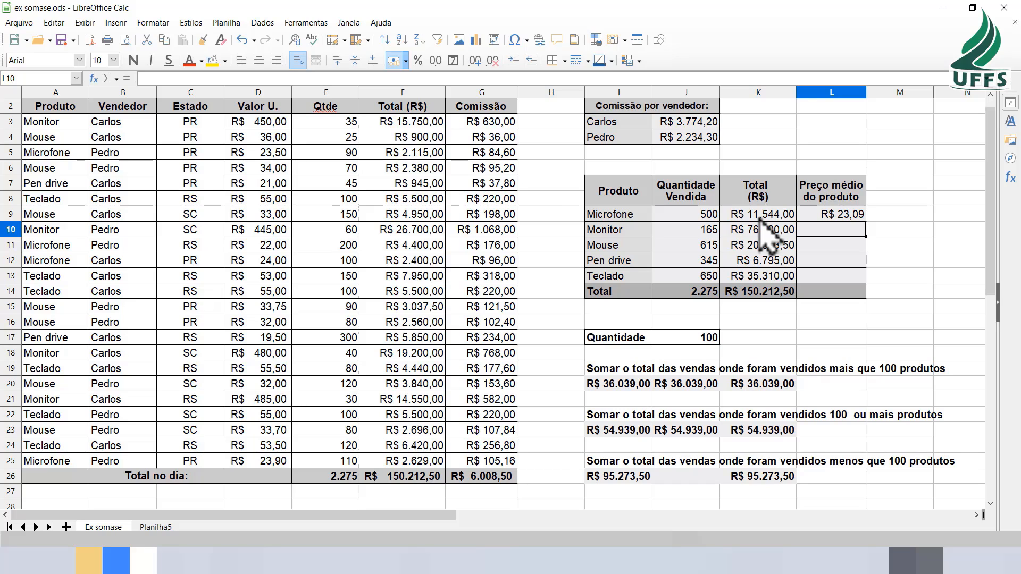
{"action": "left_click", "coordinate": [853, 216]}
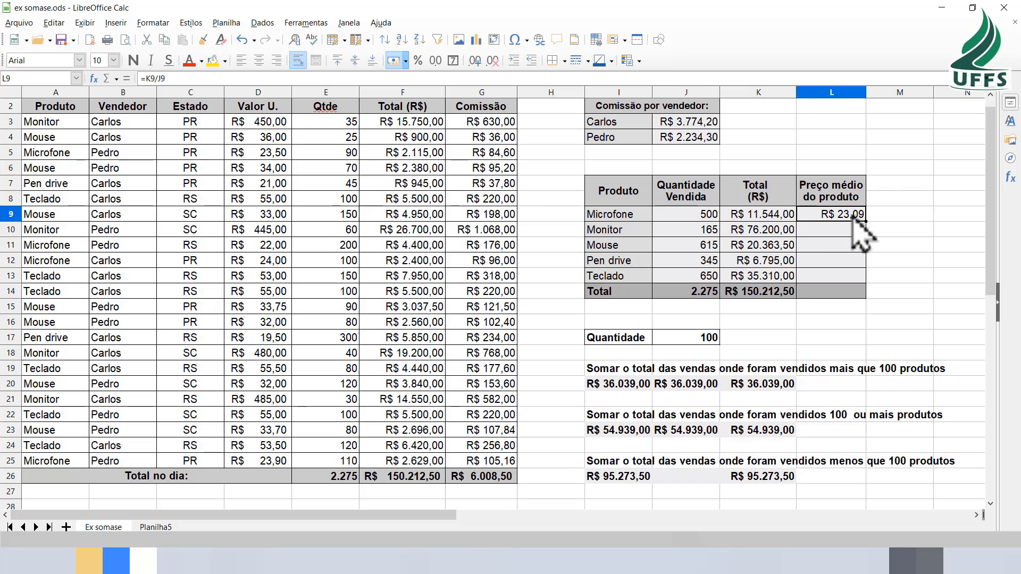
{"action": "left_click_drag", "start_coordinate": [868, 222], "coordinate": [861, 280]}
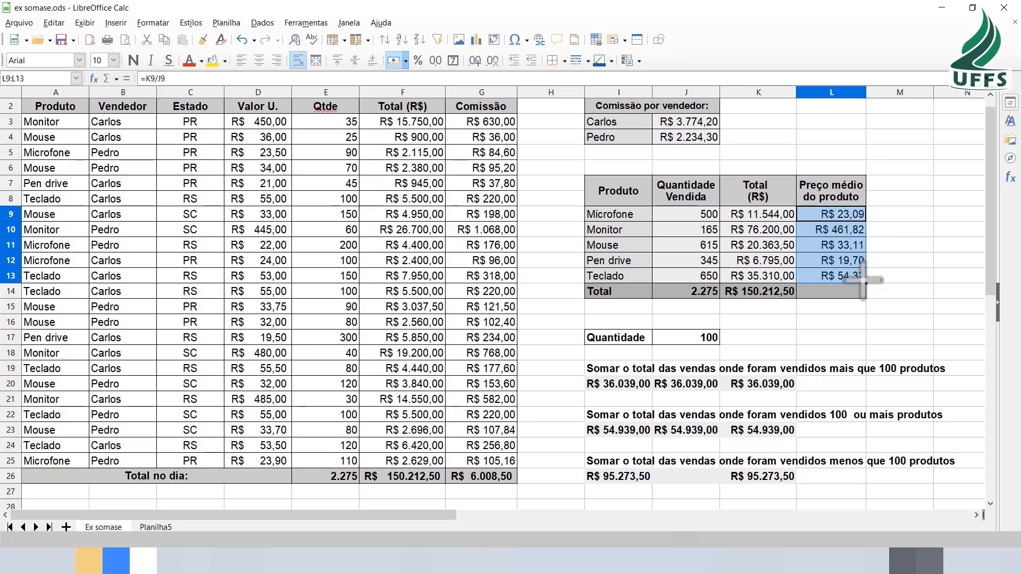